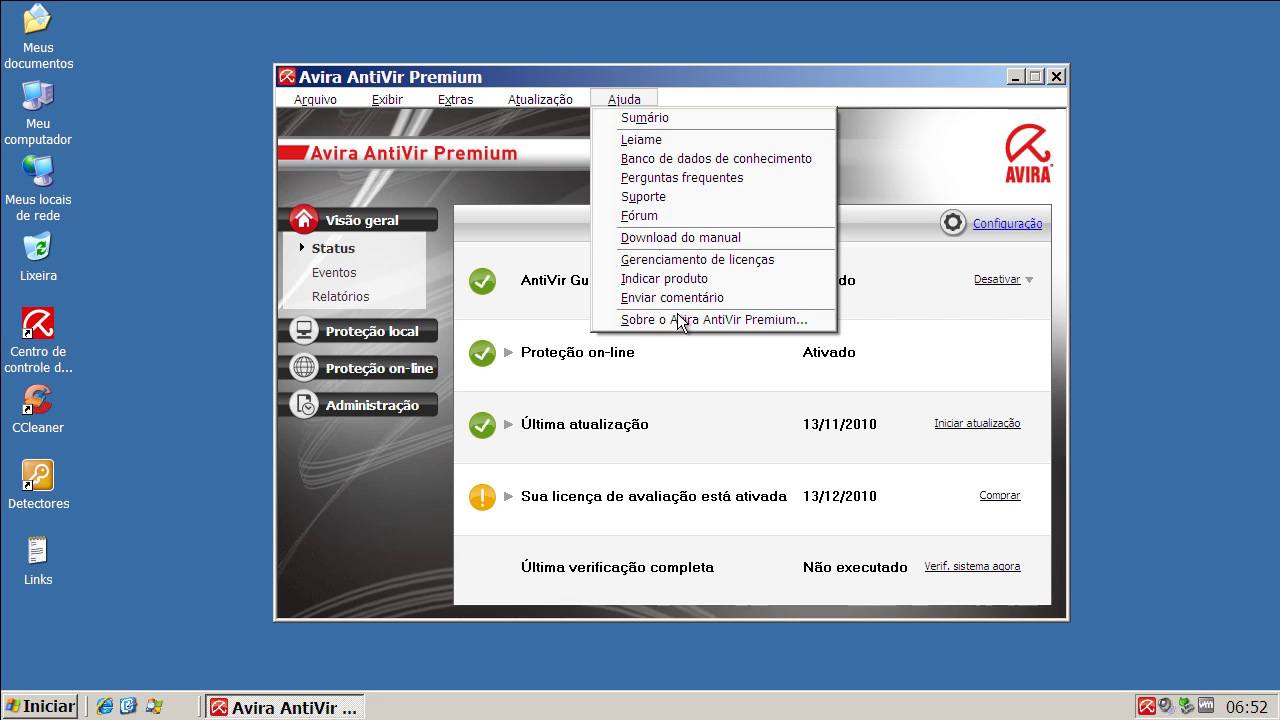
- View the version information of Avira AntiVir Premium in its about dialog, then close the dialog
{"action": "left_click", "coordinate": [677, 319]}
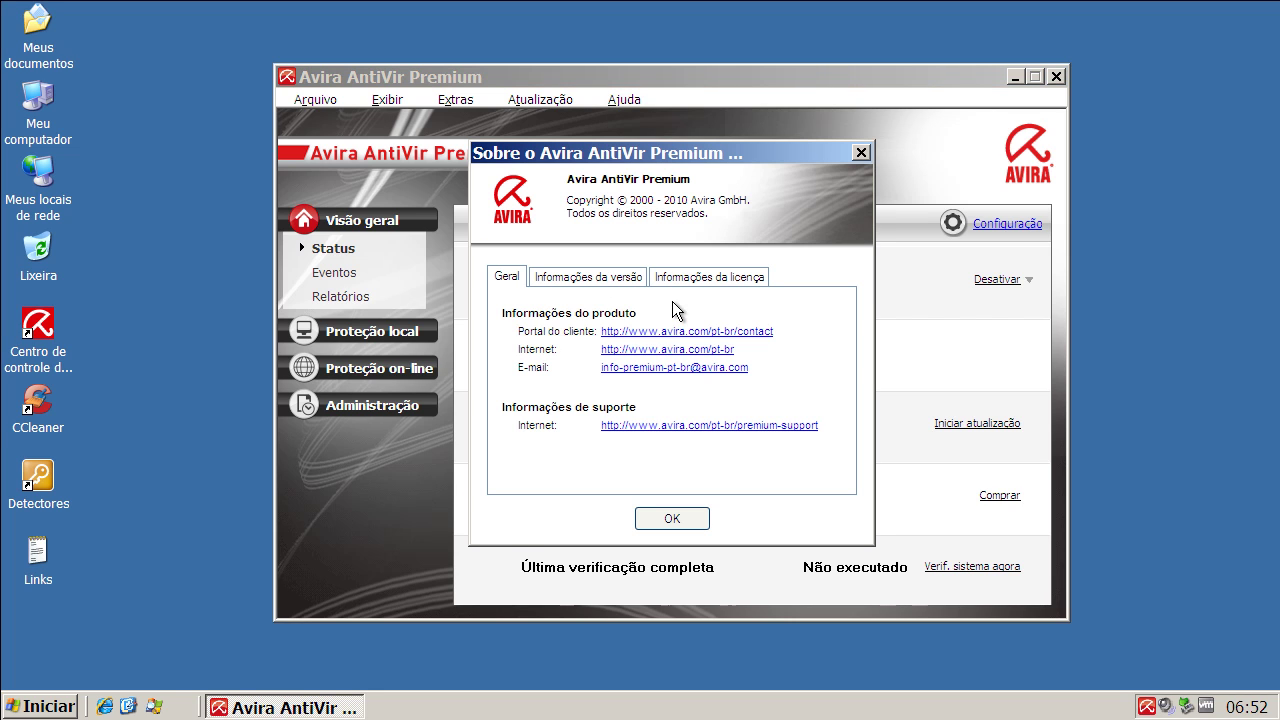
{"action": "left_click", "coordinate": [623, 288]}
{"action": "left_click", "coordinate": [575, 324]}
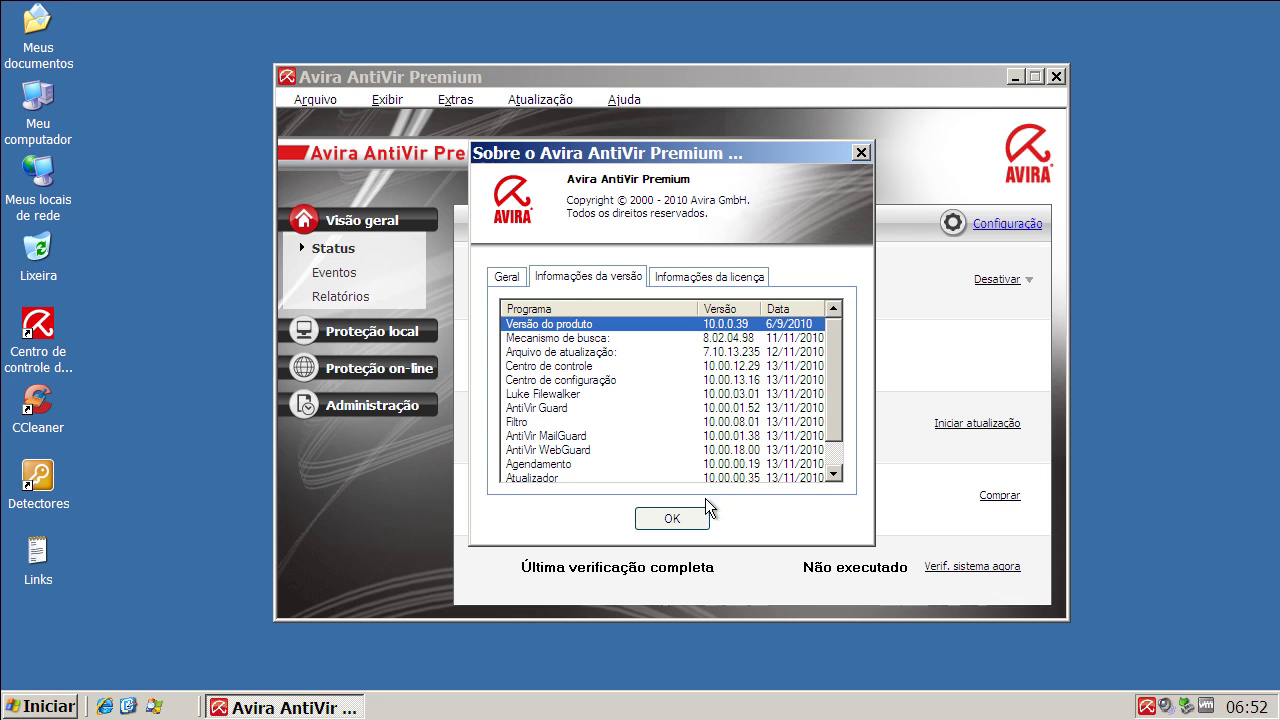
{"action": "left_click", "coordinate": [686, 523]}
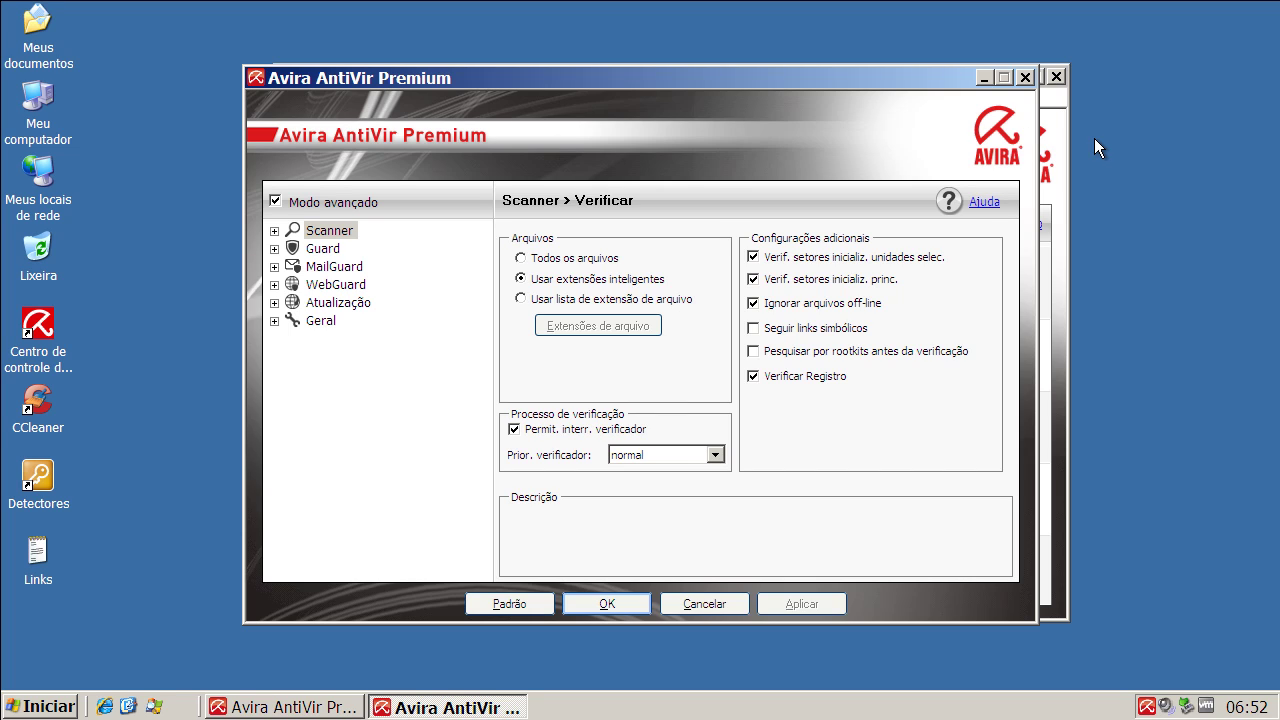
- Examine the heuristic detection settings (Heurística) of MailGuard and WebGuard in the antivirus configuration
{"action": "left_click", "coordinate": [279, 268]}
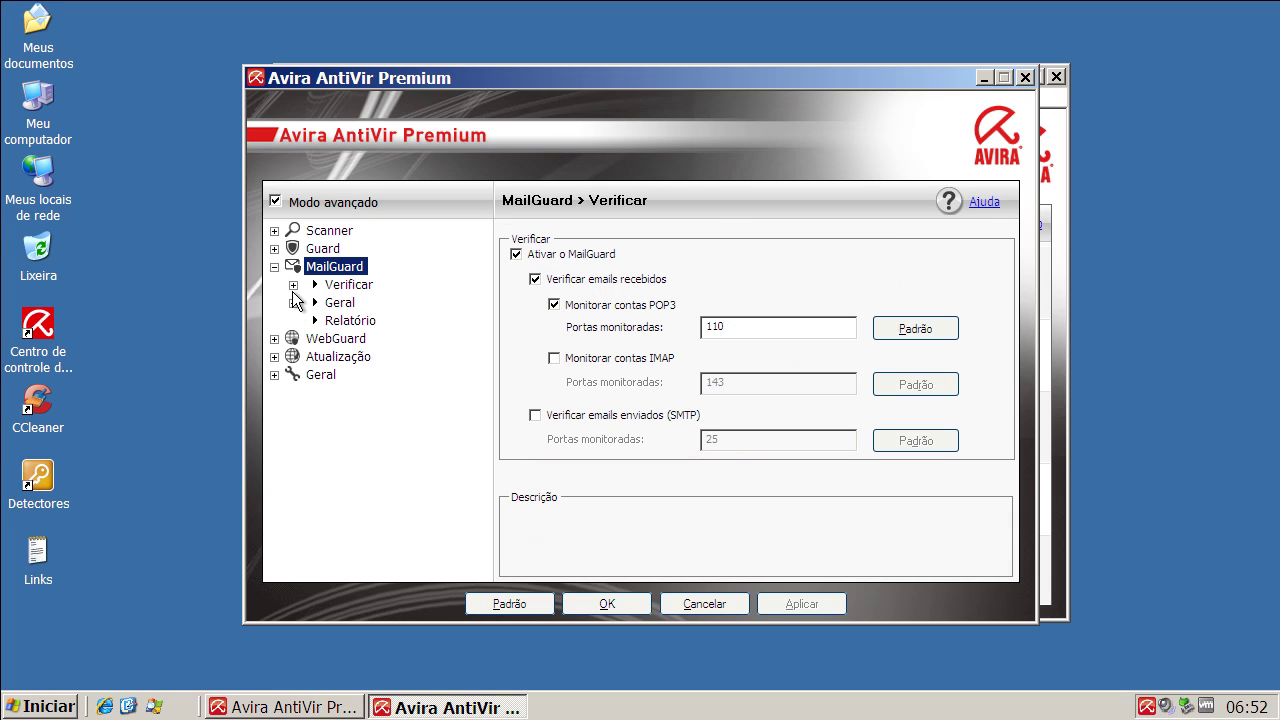
{"action": "left_click", "coordinate": [293, 285]}
{"action": "left_click", "coordinate": [362, 340]}
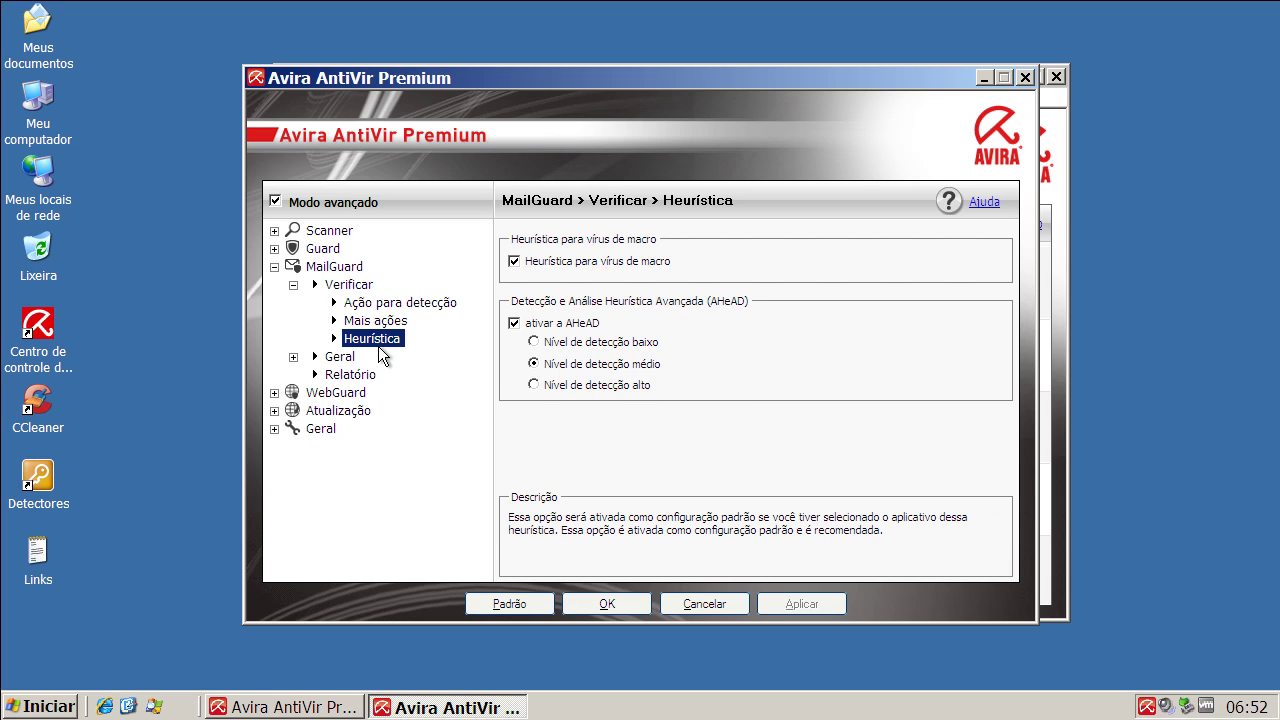
{"action": "left_click", "coordinate": [275, 394]}
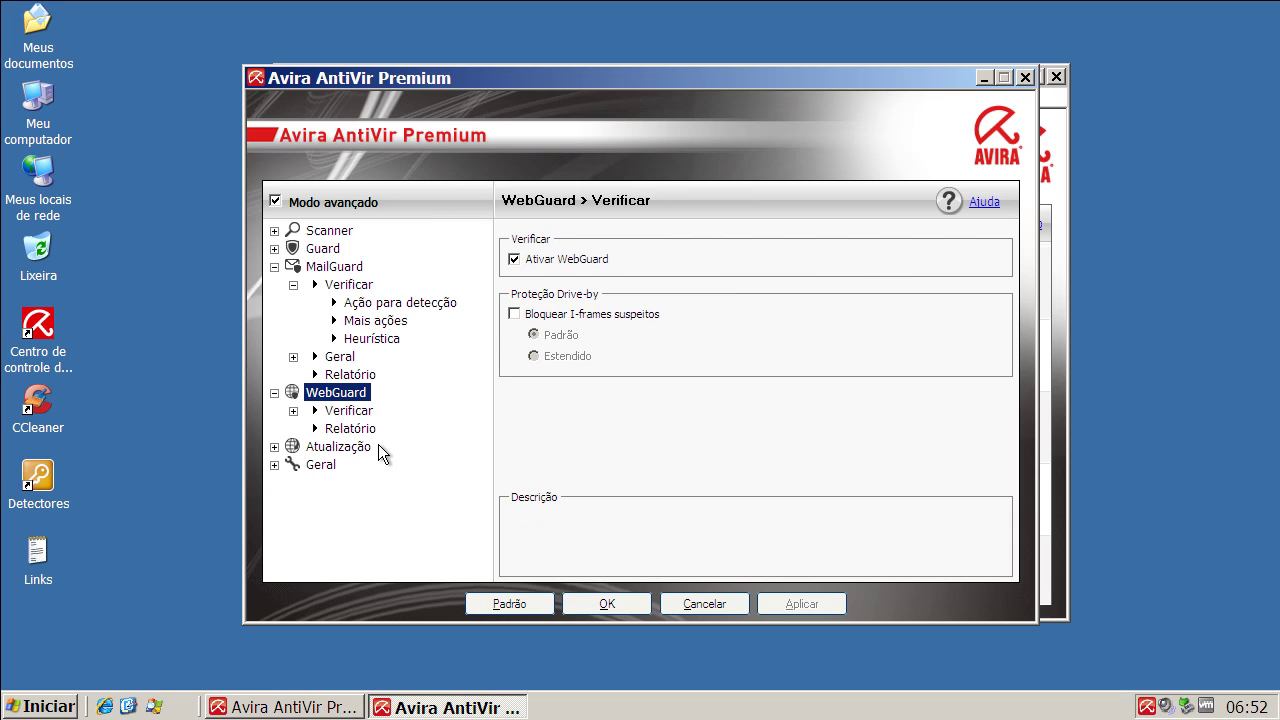
{"action": "left_click", "coordinate": [296, 411]}
{"action": "left_click", "coordinate": [371, 484]}
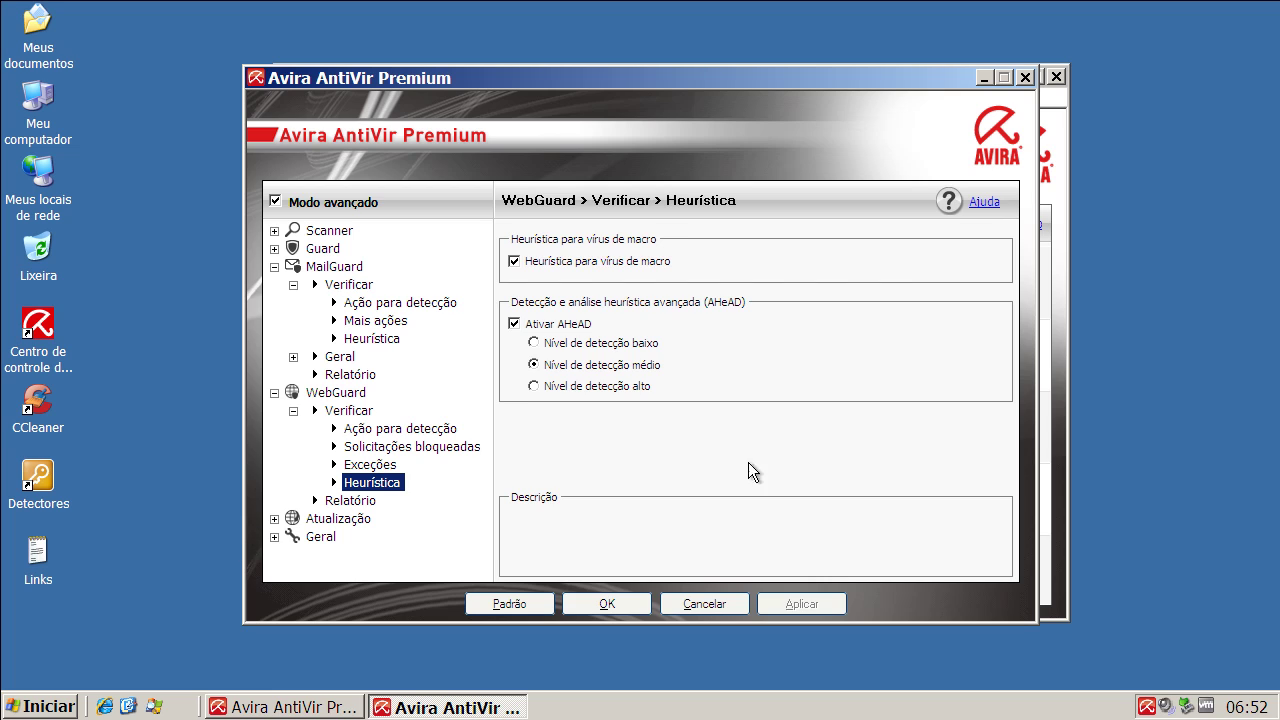
- Examine the threat categories (Categorias de ameaça) in the general settings, then leave the configuration without saving
{"action": "left_click", "coordinate": [276, 539]}
{"action": "left_click", "coordinate": [382, 418]}
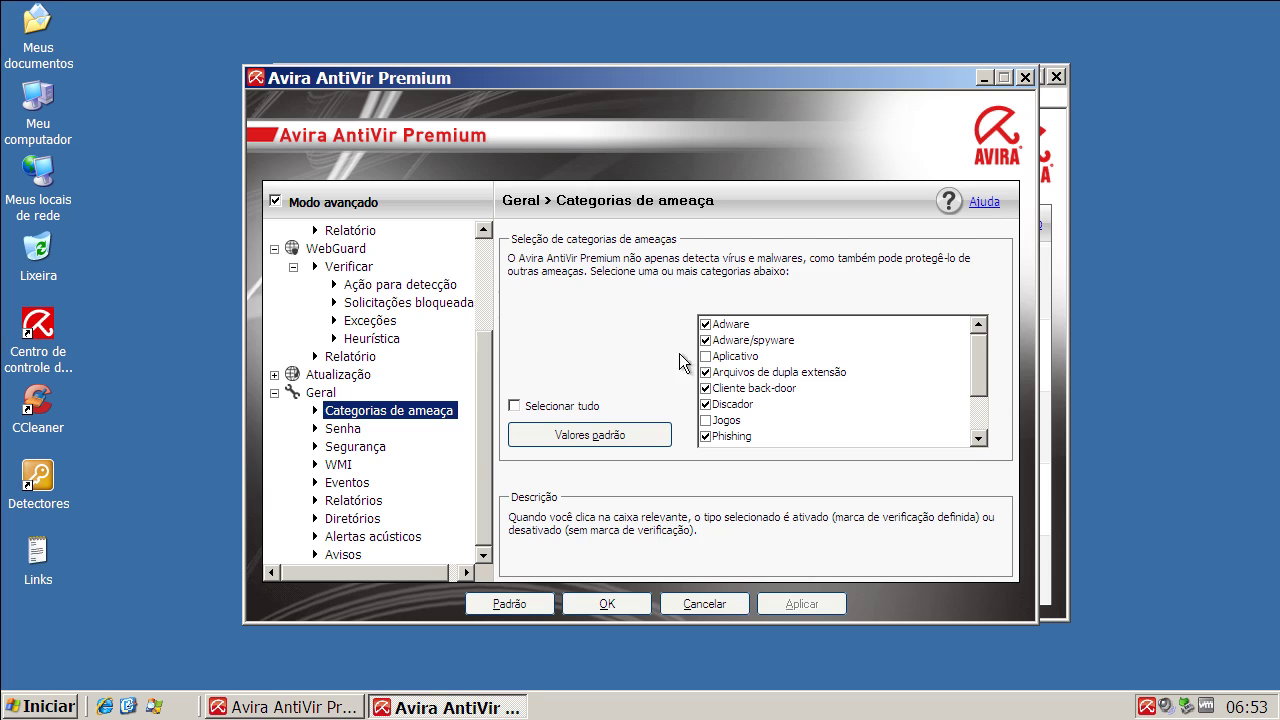
{"action": "left_click_drag", "start_coordinate": [485, 458], "coordinate": [486, 360]}
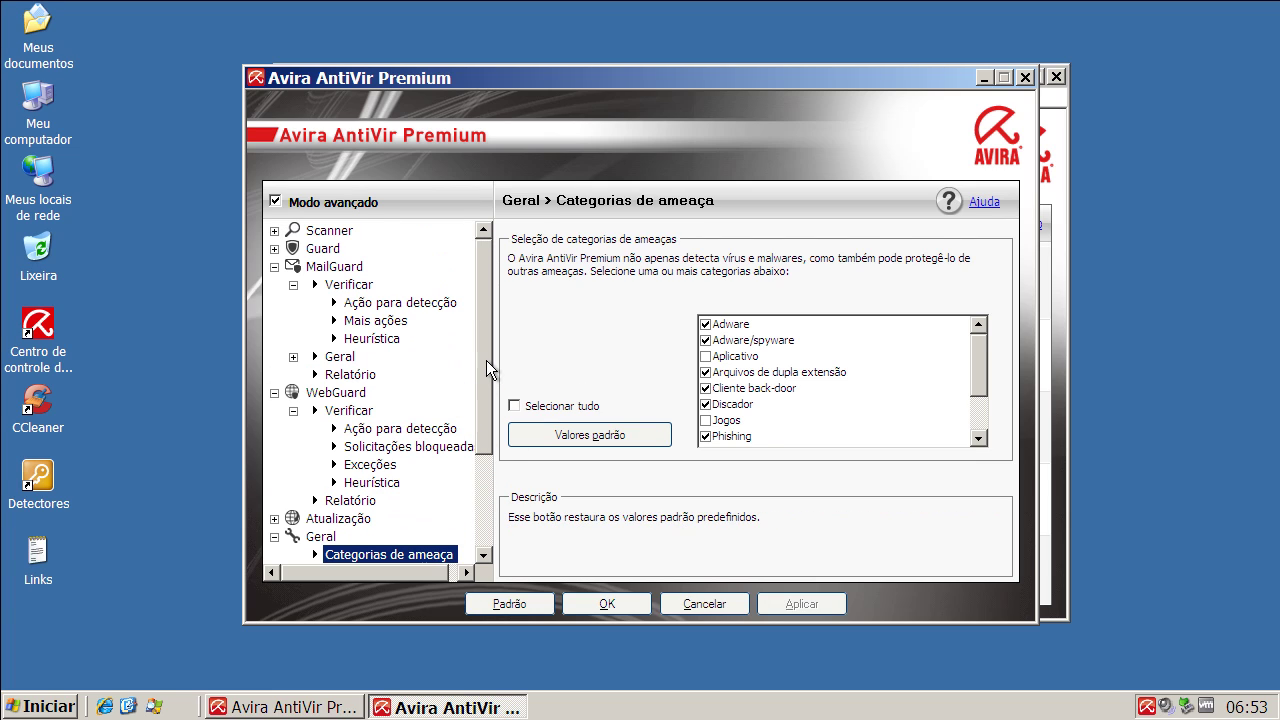
{"action": "left_click", "coordinate": [705, 604]}
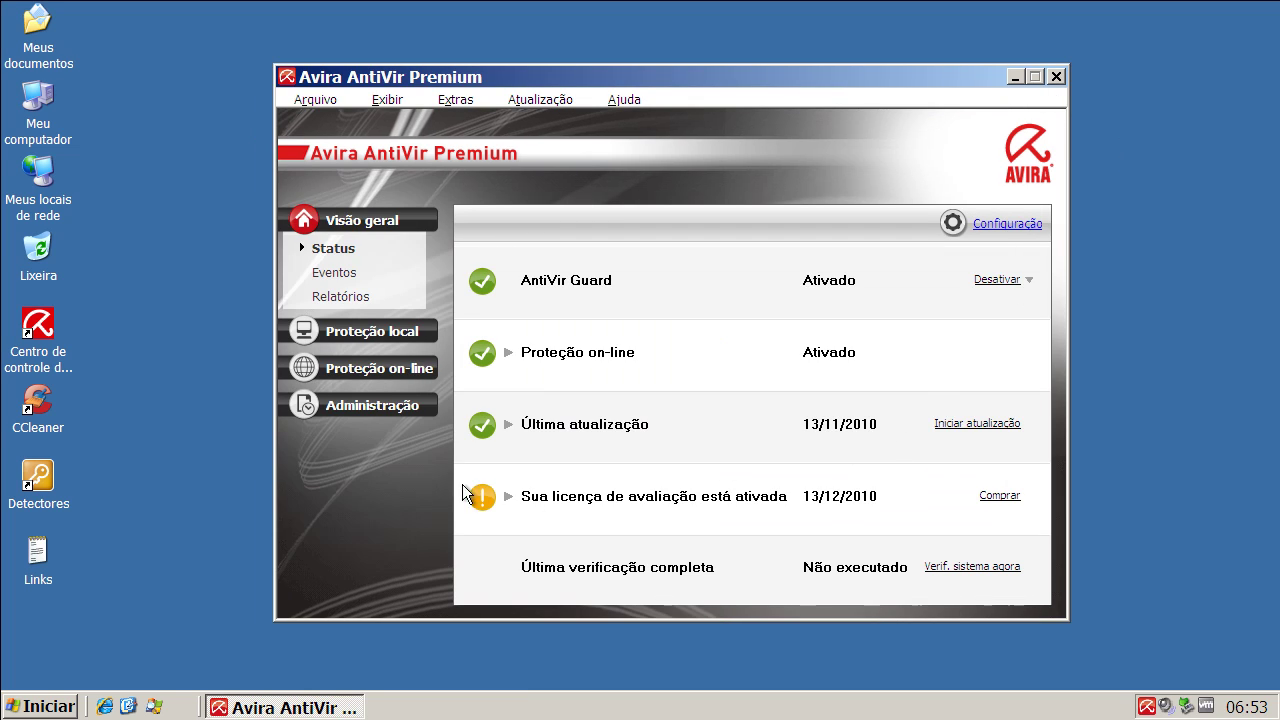
- Run the antivirus update and close the updater once it finishes
{"action": "left_click", "coordinate": [566, 93]}
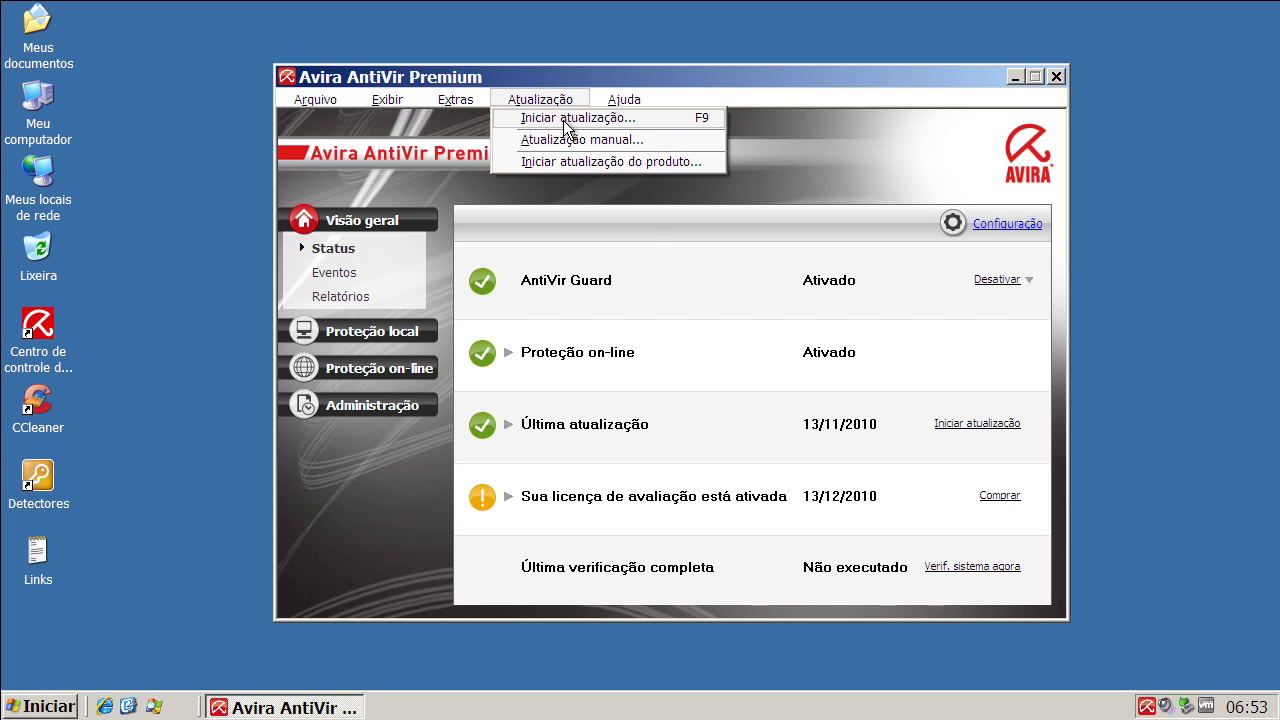
{"action": "left_click", "coordinate": [566, 118]}
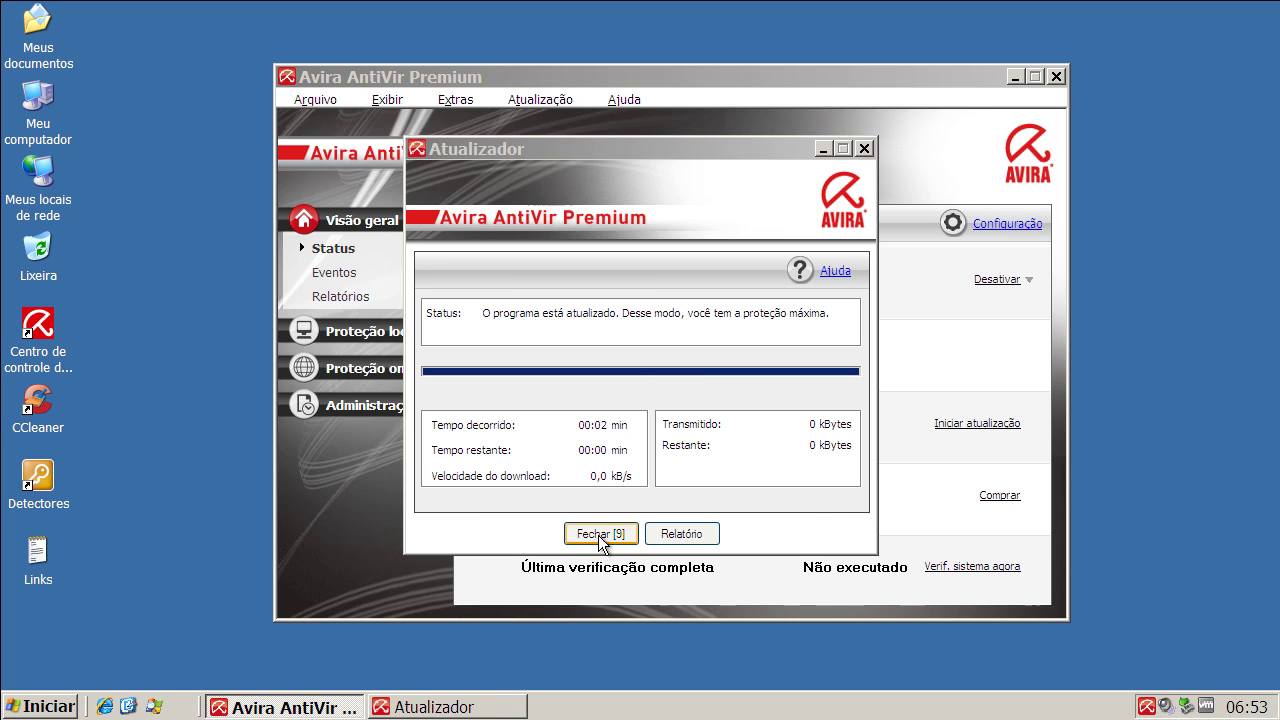
{"action": "left_click", "coordinate": [598, 534]}
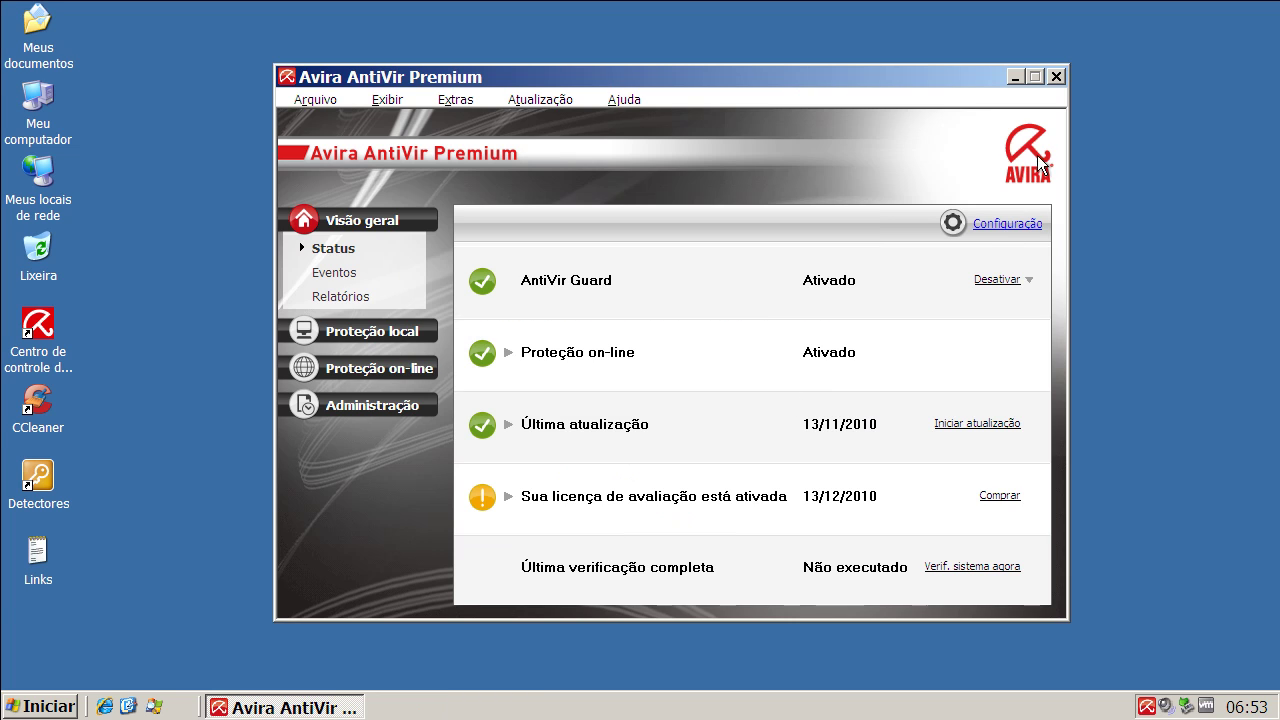
- Close the antivirus window, switch to Process Explorer and sort the running processes by company name
{"action": "left_click", "coordinate": [1057, 77]}
{"action": "left_click", "coordinate": [154, 706]}
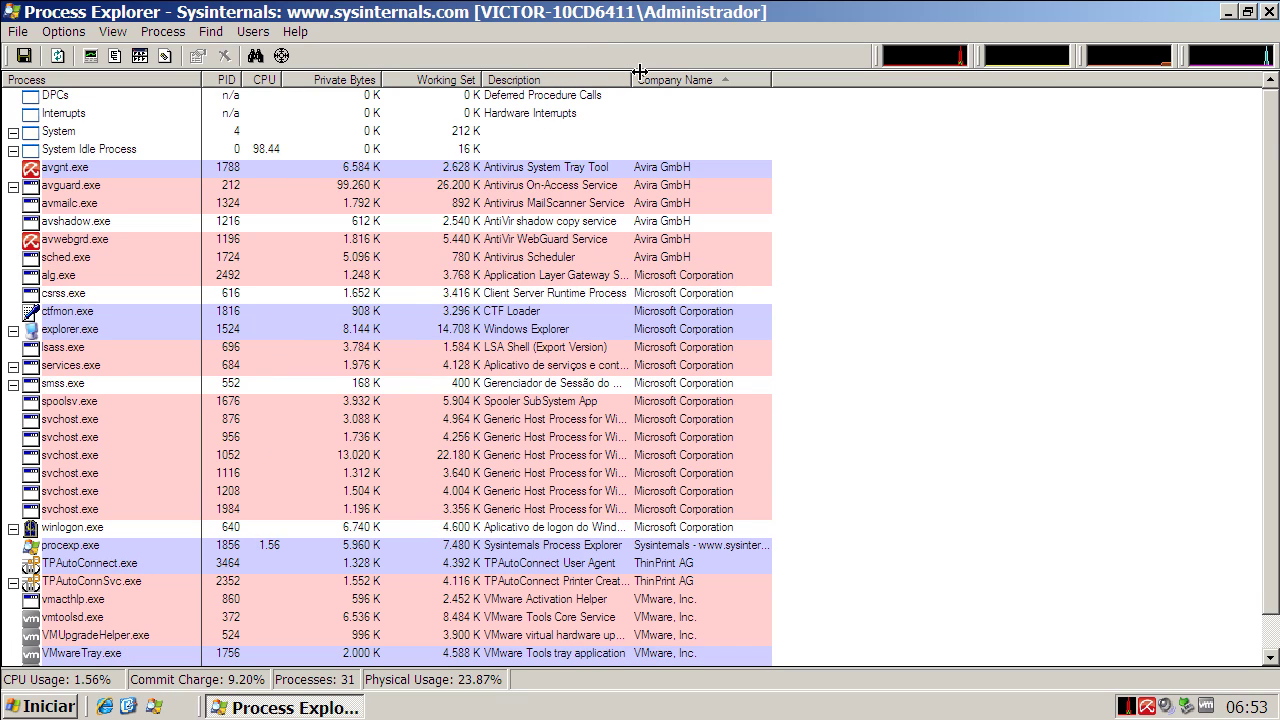
{"action": "left_click", "coordinate": [674, 80]}
{"action": "left_click", "coordinate": [674, 80]}
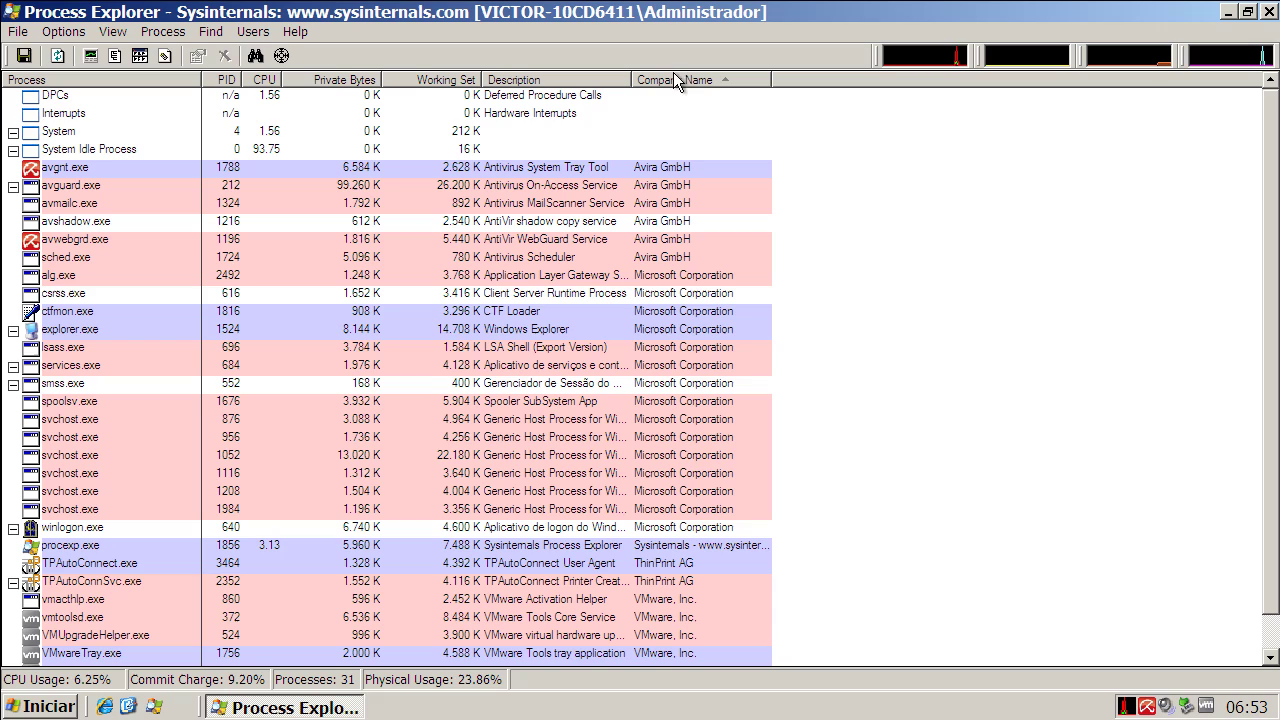
- Examine the running Avira GmbH processes from avgnt.exe to sched.exe, then minimize Process Explorer
{"action": "left_click", "coordinate": [677, 168]}
{"action": "left_click", "coordinate": [668, 188]}
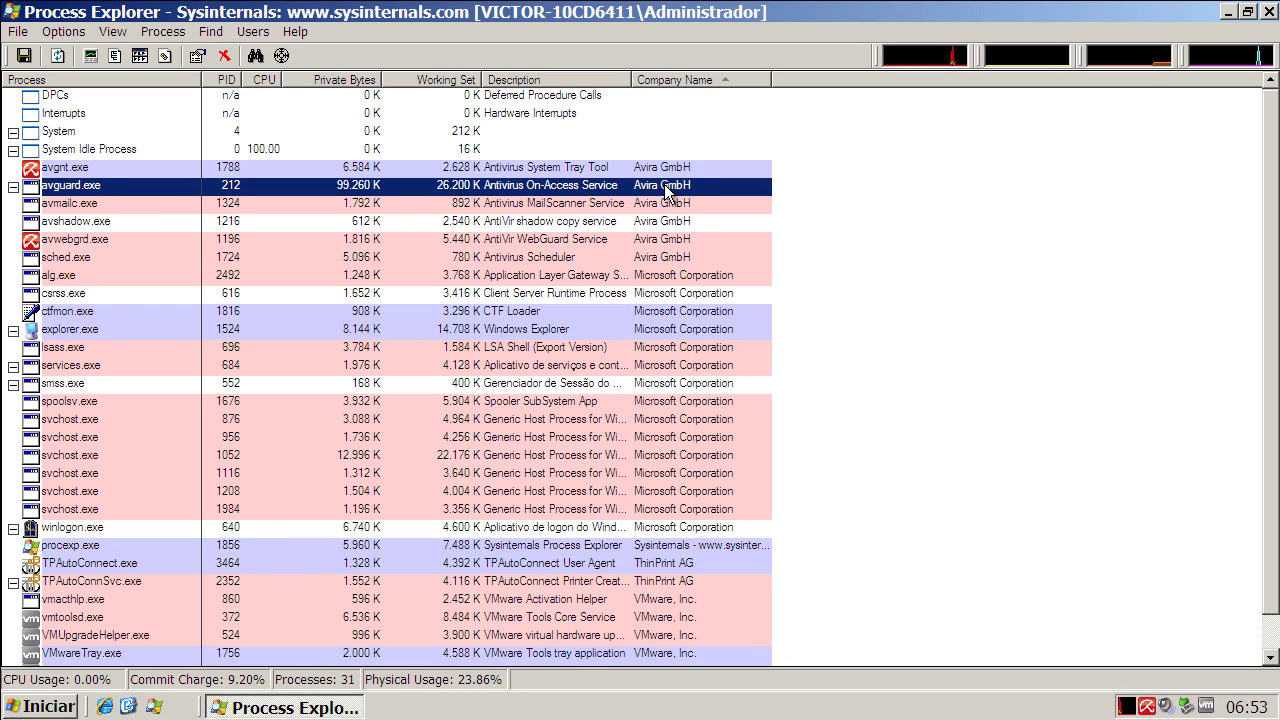
{"action": "left_click", "coordinate": [660, 205]}
{"action": "left_click", "coordinate": [661, 222]}
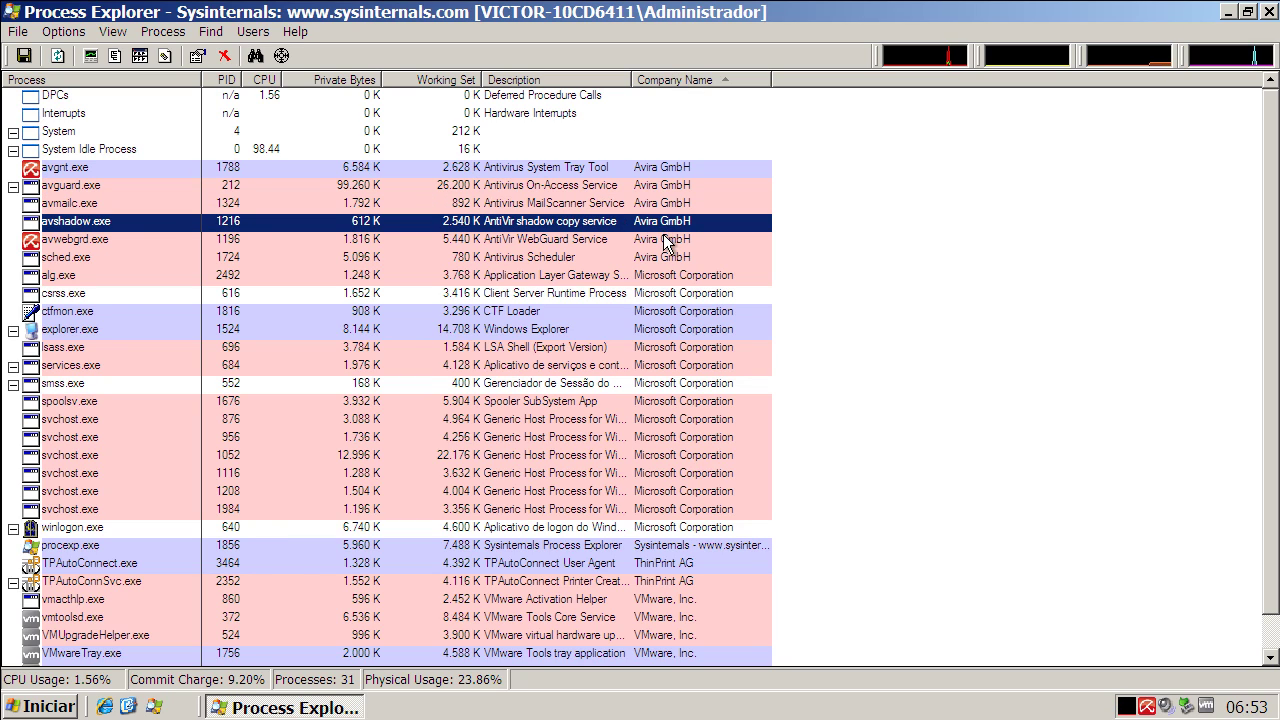
{"action": "left_click", "coordinate": [668, 240]}
{"action": "left_click", "coordinate": [665, 258]}
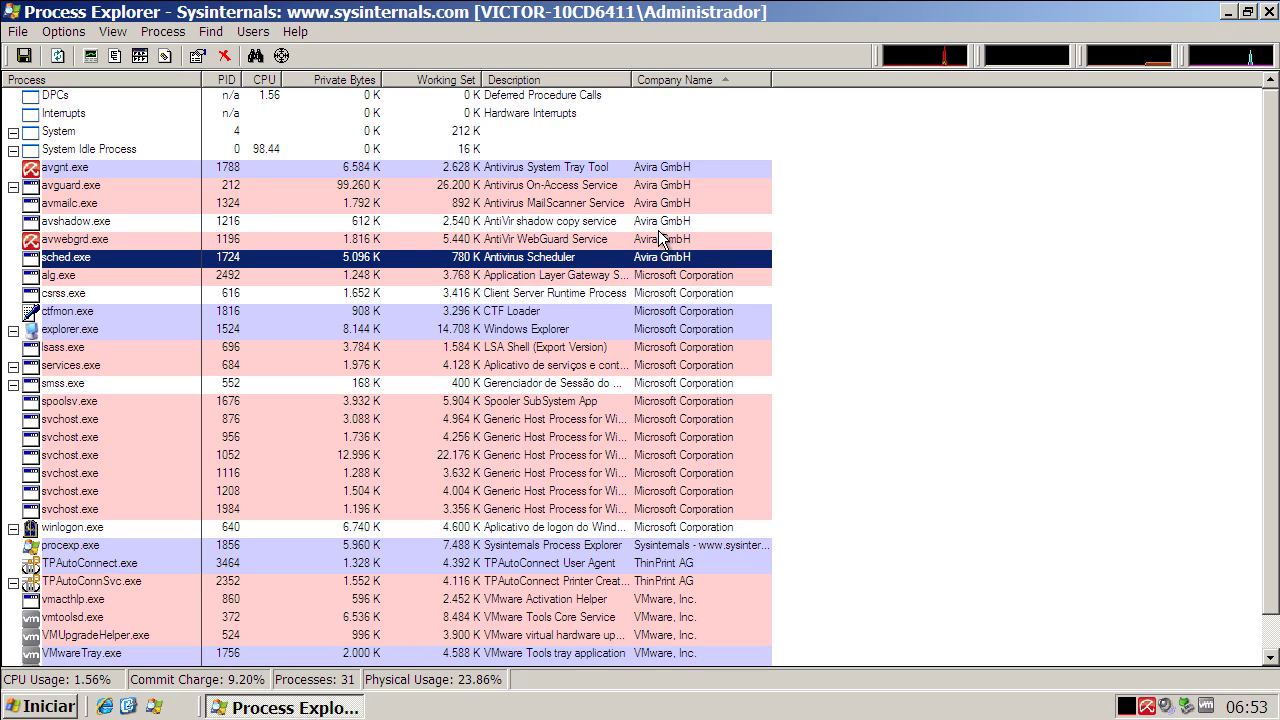
{"action": "left_click", "coordinate": [477, 241]}
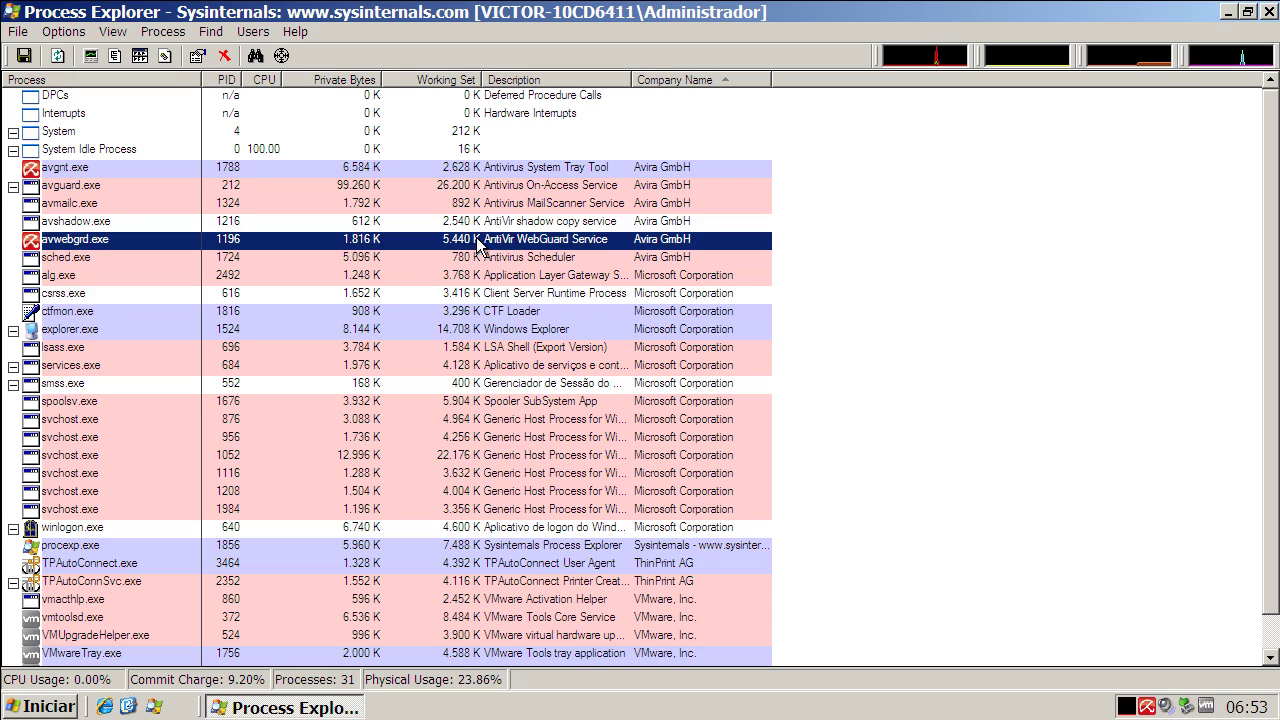
{"action": "left_click", "coordinate": [482, 222]}
{"action": "left_click", "coordinate": [482, 205]}
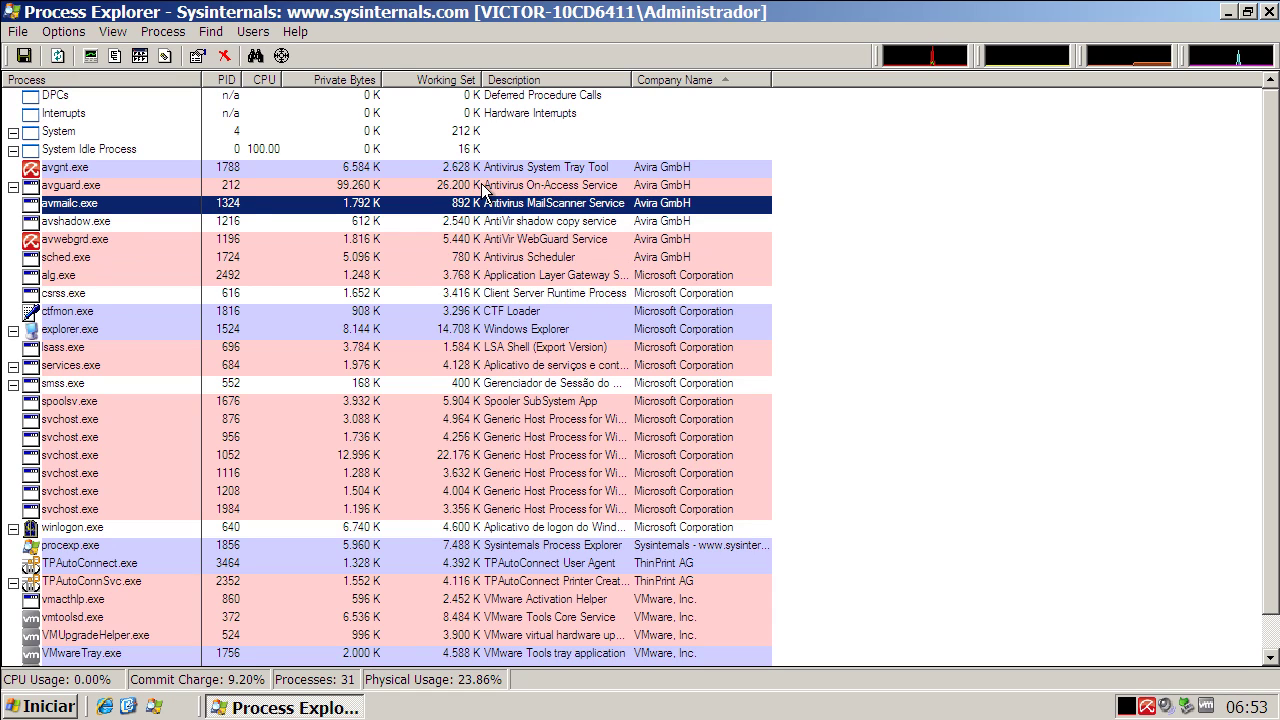
{"action": "left_click", "coordinate": [482, 187]}
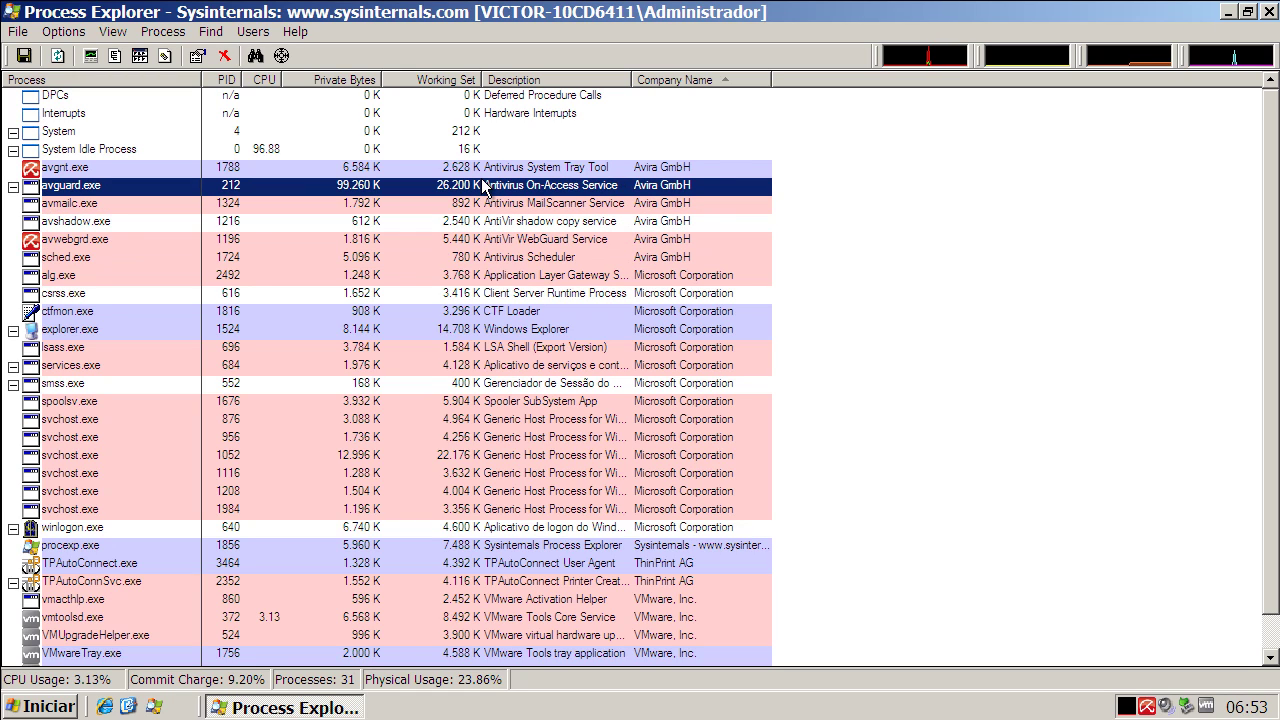
{"action": "left_click", "coordinate": [480, 170]}
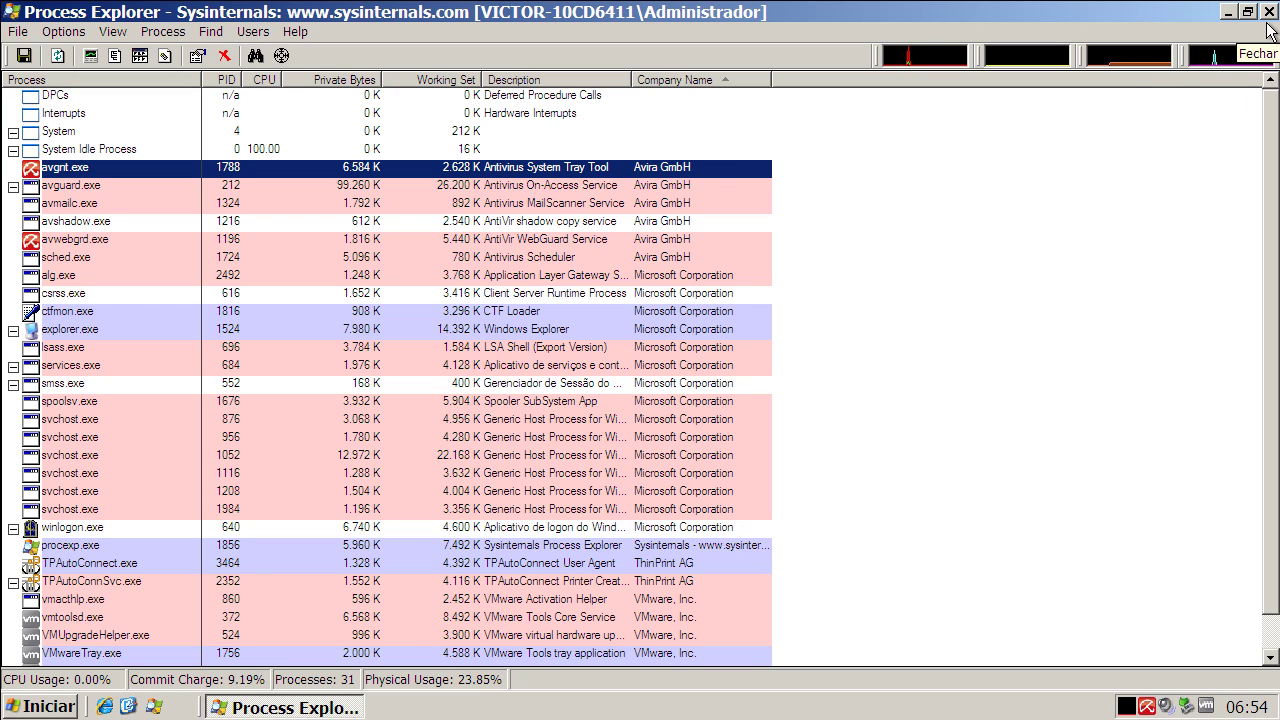
{"action": "left_click", "coordinate": [1230, 12]}
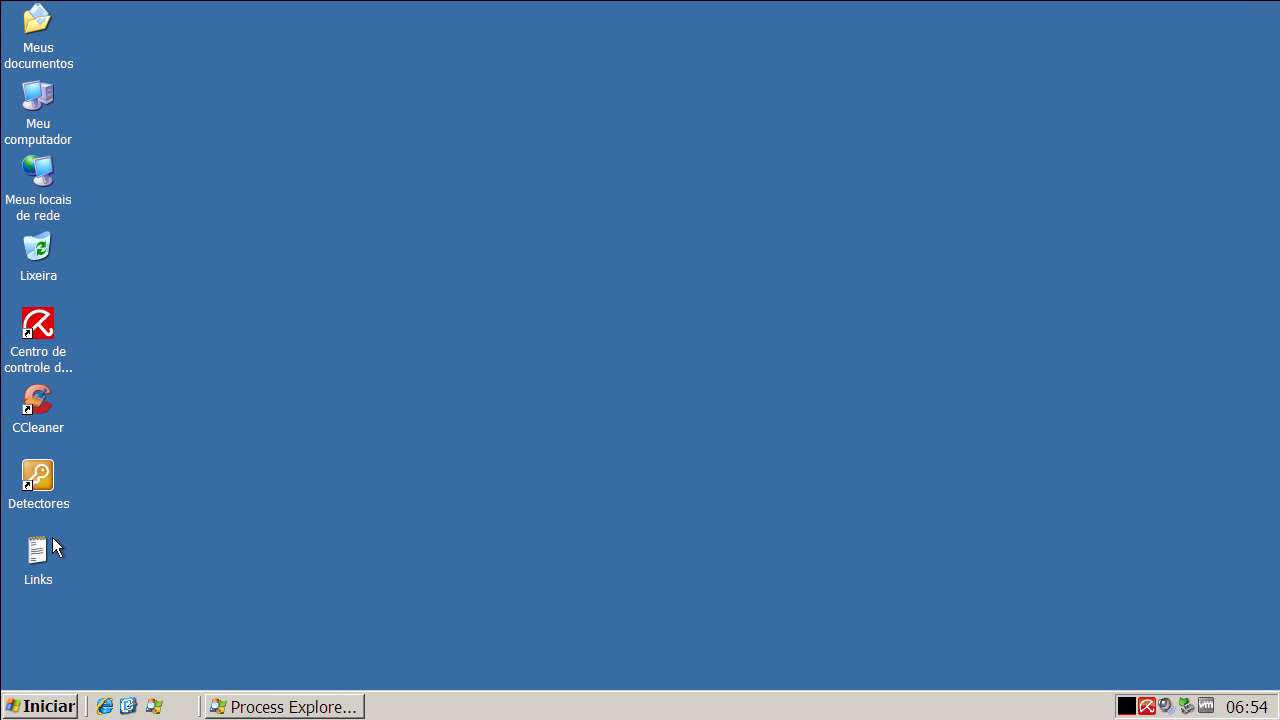
- Open the Links text file, copy the URL zehuhon.co.cc/file/pcoin1/SecurityScanner.exe and minimize the file
{"action": "double_click", "coordinate": [49, 541]}
{"action": "double_click", "coordinate": [320, 104]}
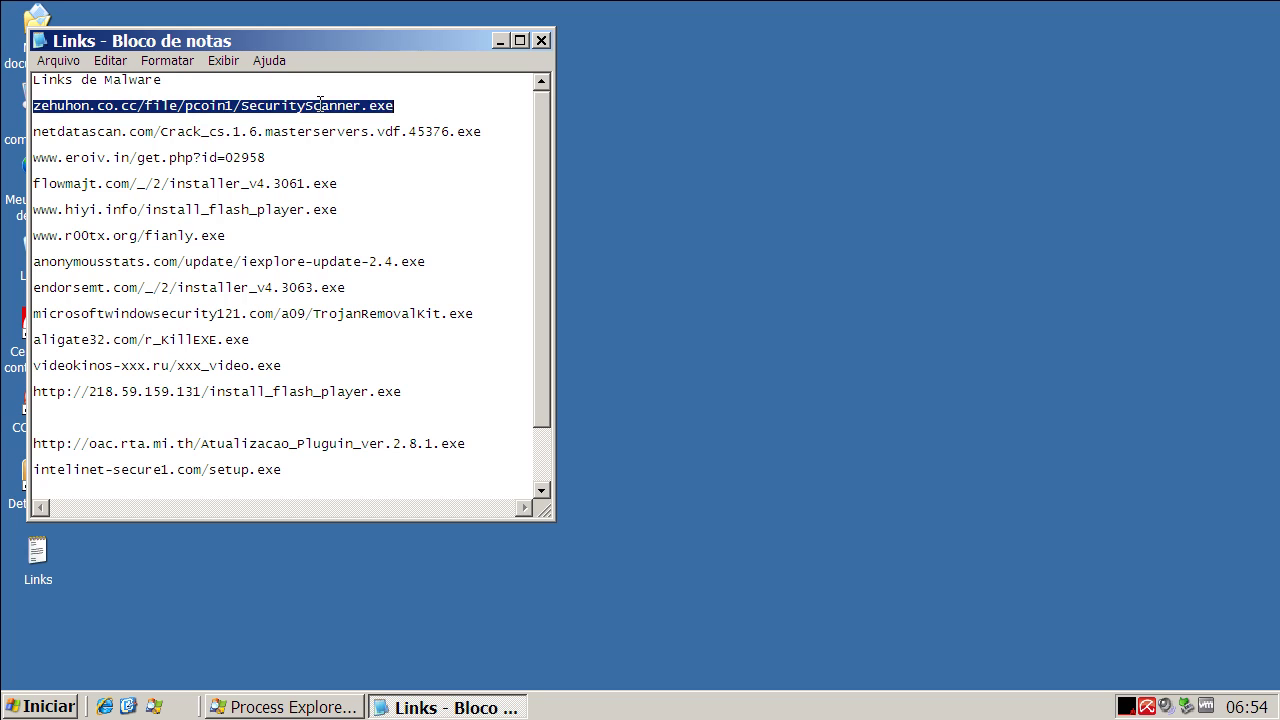
{"action": "right_click", "coordinate": [320, 104]}
{"action": "left_click", "coordinate": [345, 167]}
{"action": "left_click", "coordinate": [495, 45]}
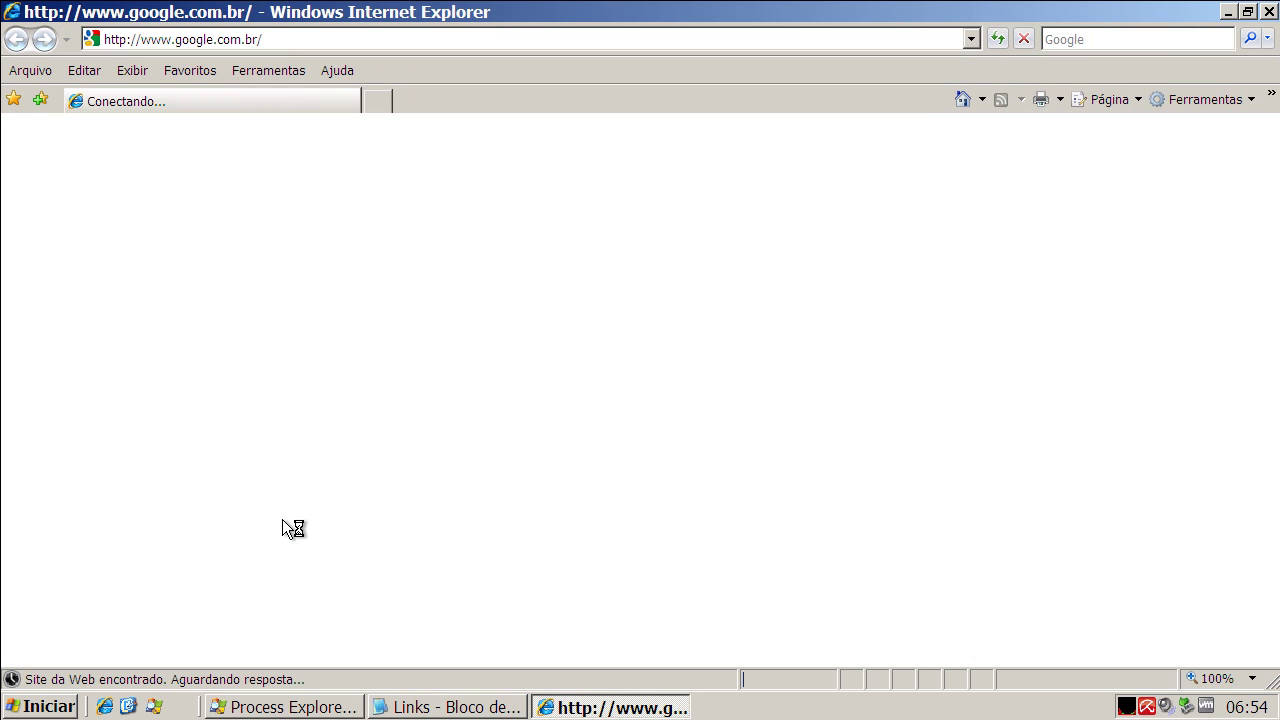
- Load the copied zehuhon.co.cc SecurityScanner.exe link in Internet Explorer
{"action": "left_click", "coordinate": [325, 37]}
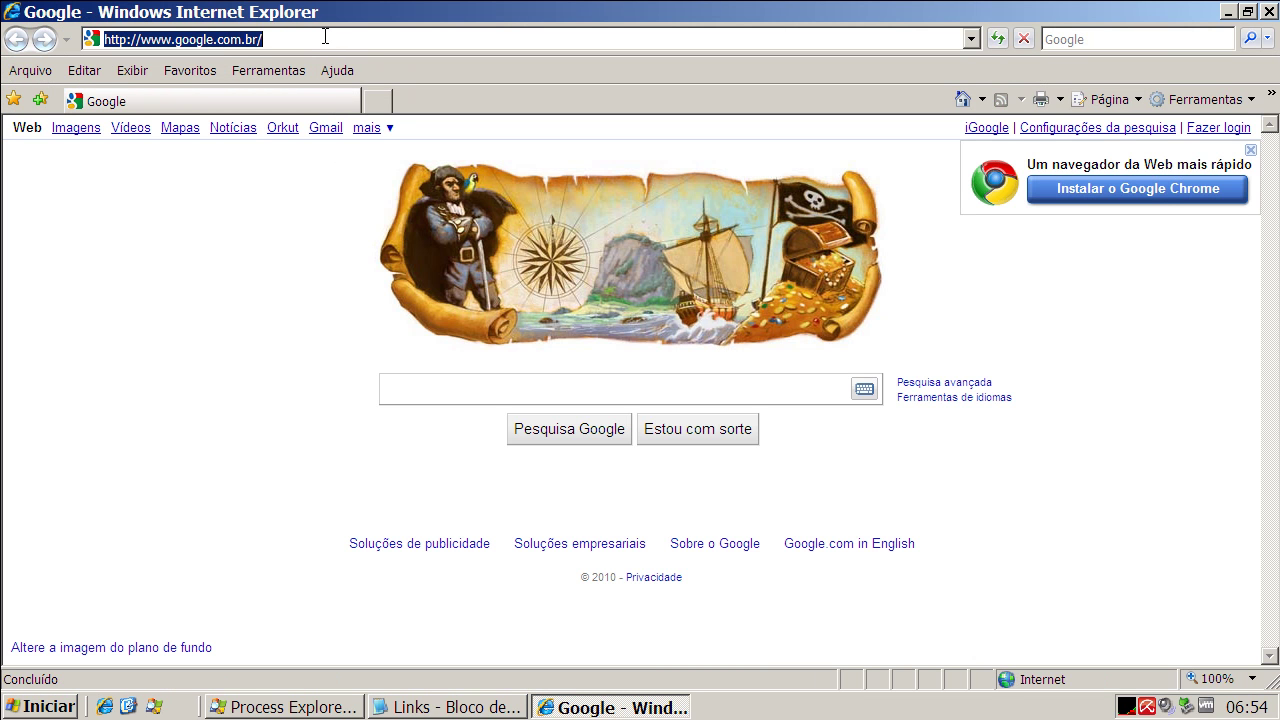
{"action": "key", "text": "ctrl+v"}
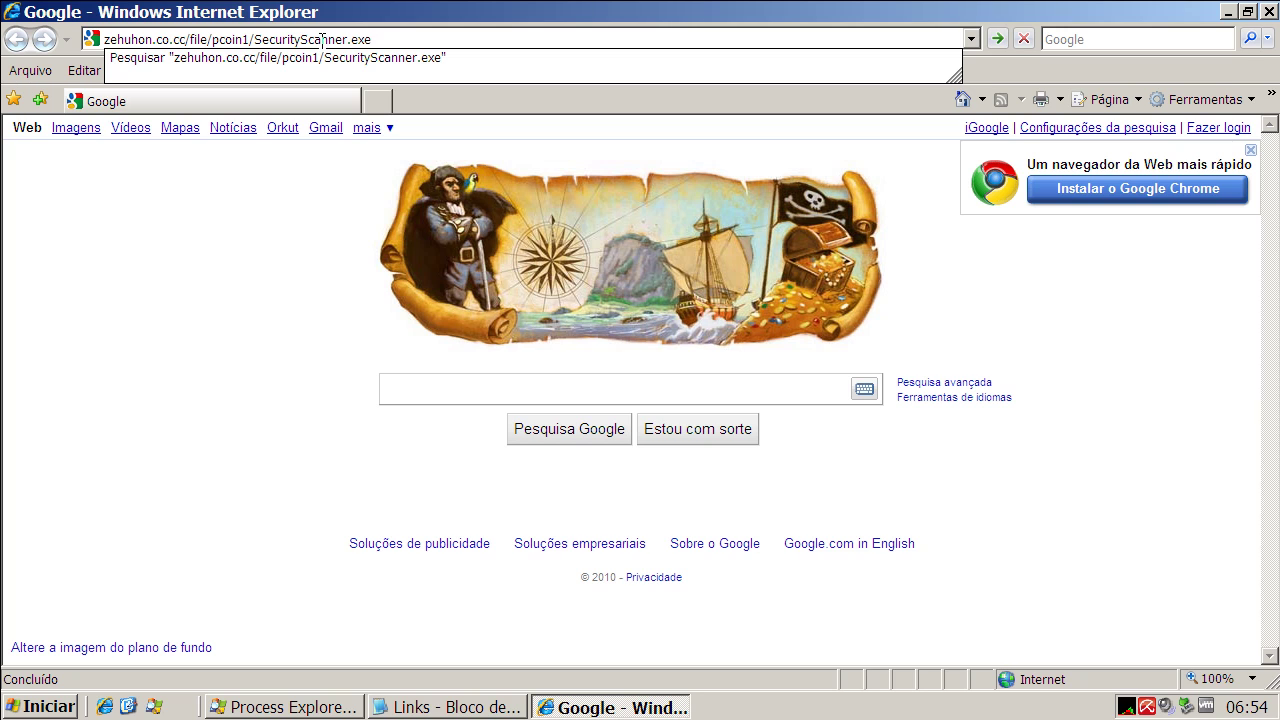
{"action": "key", "text": "Return"}
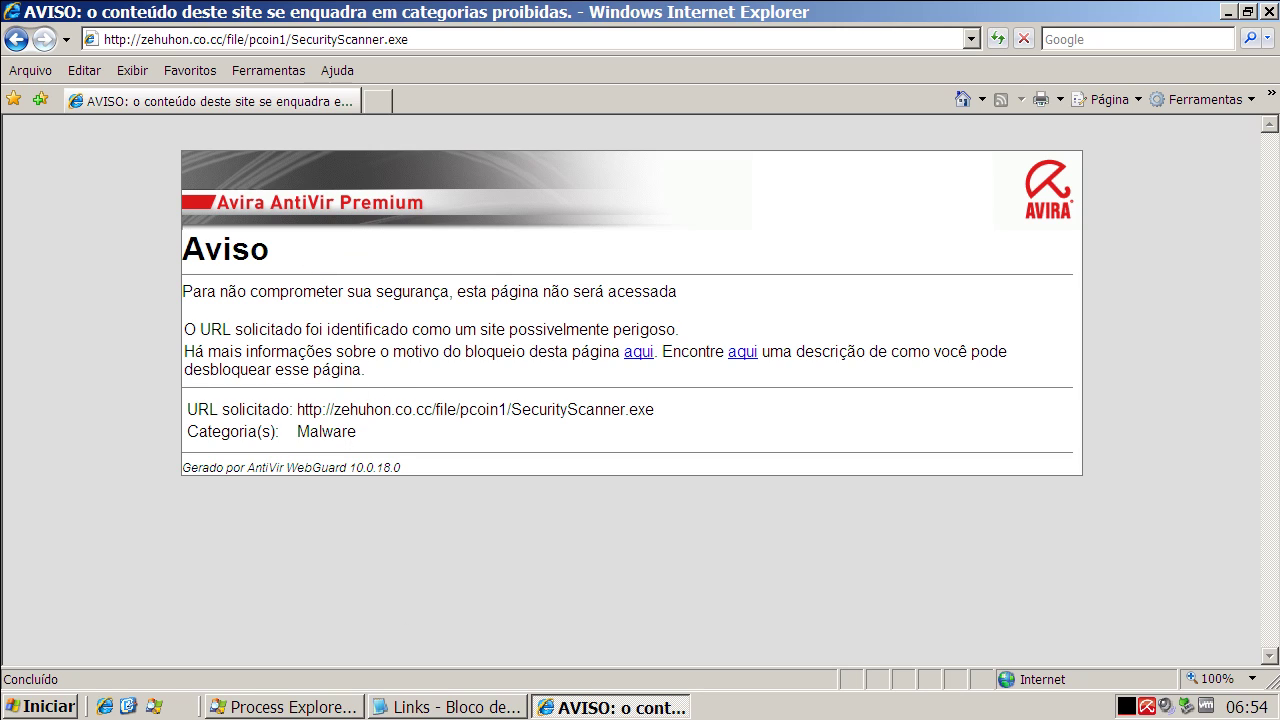
- Copy the URL netdatascan.com/Crack_cs.1.6.masterservers.vdf.45376.exe from the Links text file
{"action": "left_click", "coordinate": [440, 707]}
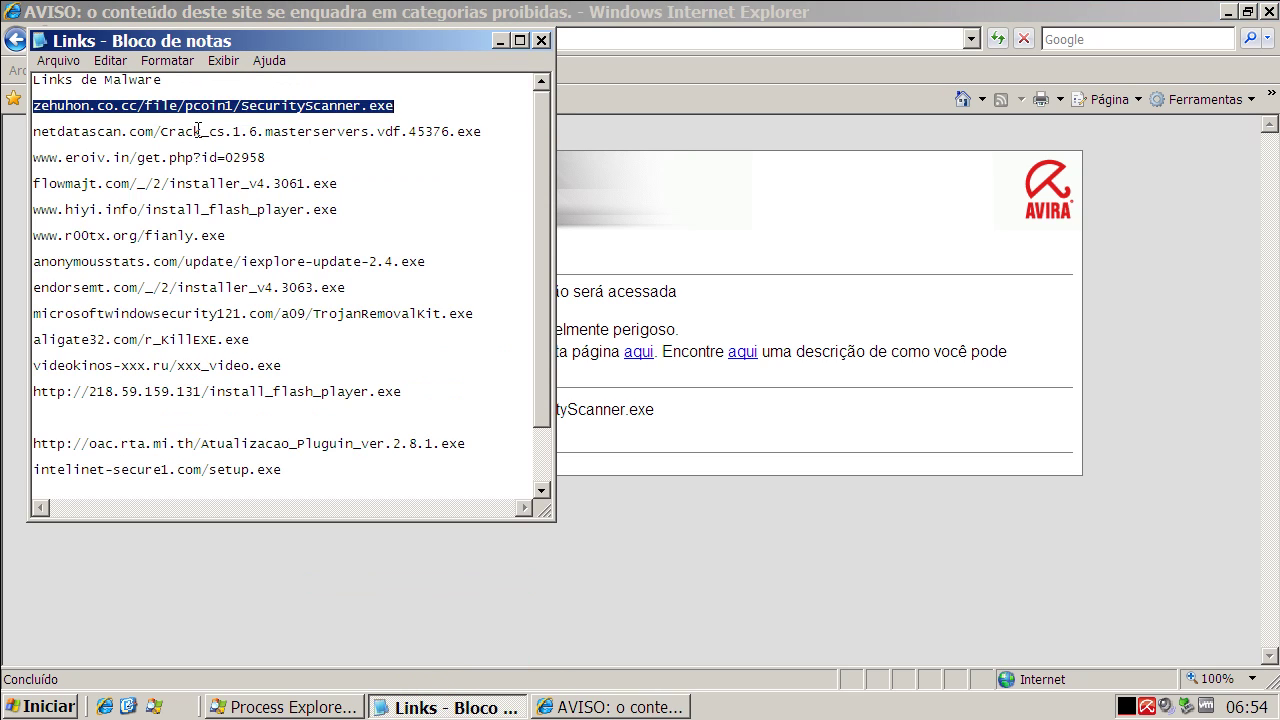
{"action": "double_click", "coordinate": [197, 130]}
{"action": "right_click", "coordinate": [197, 130]}
{"action": "left_click", "coordinate": [320, 190]}
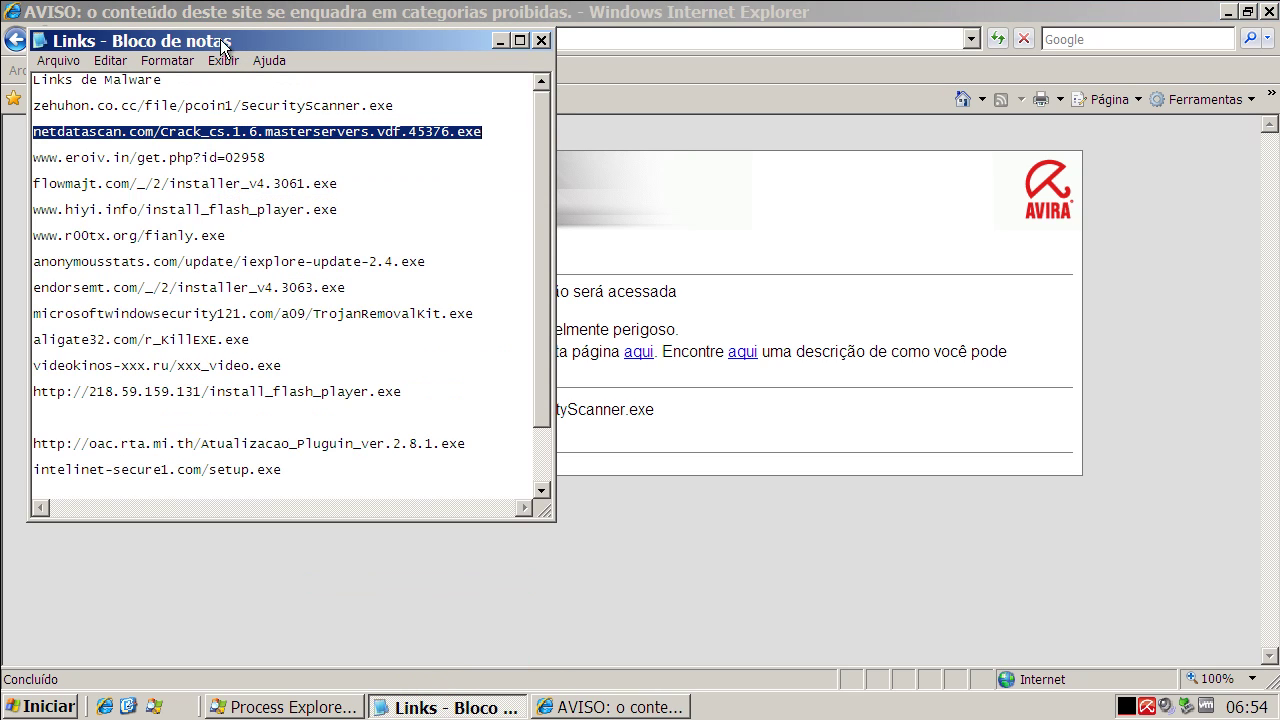
- Load the copied netdatascan.com link in Internet Explorer from the home page and run the downloaded executable
{"action": "key", "text": "alt+Tab"}
{"action": "left_click", "coordinate": [243, 39]}
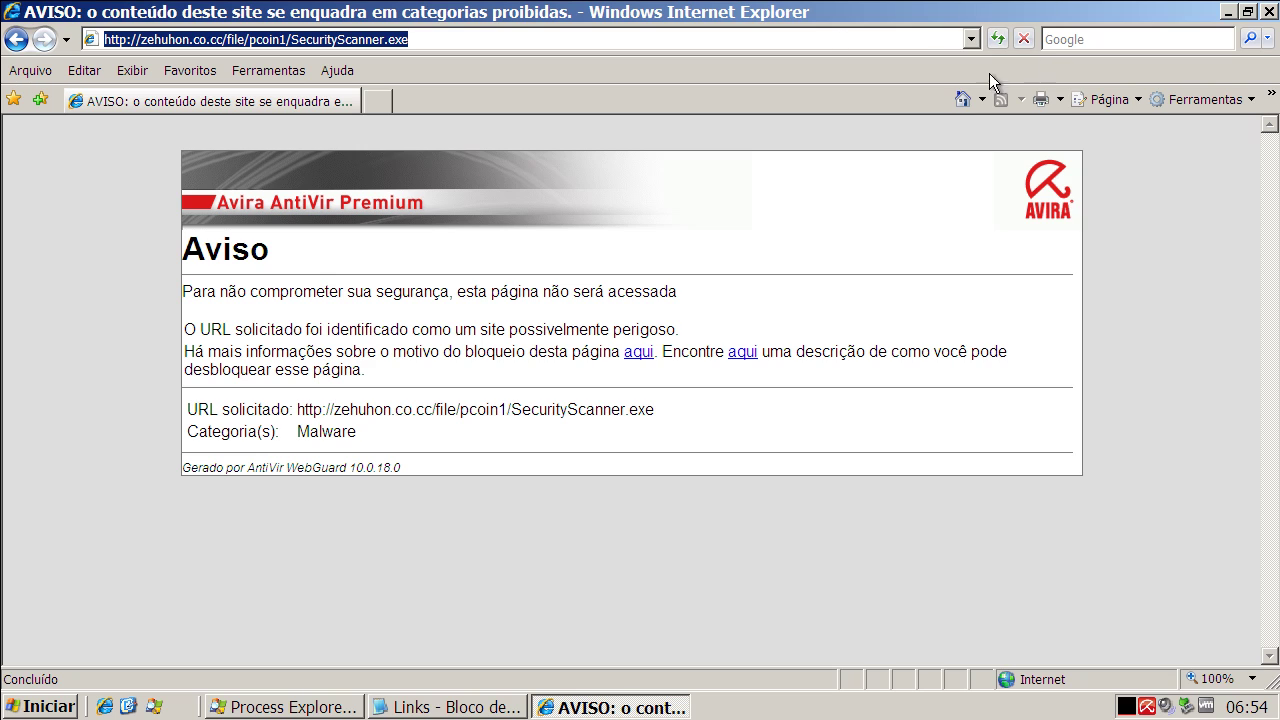
{"action": "left_click", "coordinate": [964, 100]}
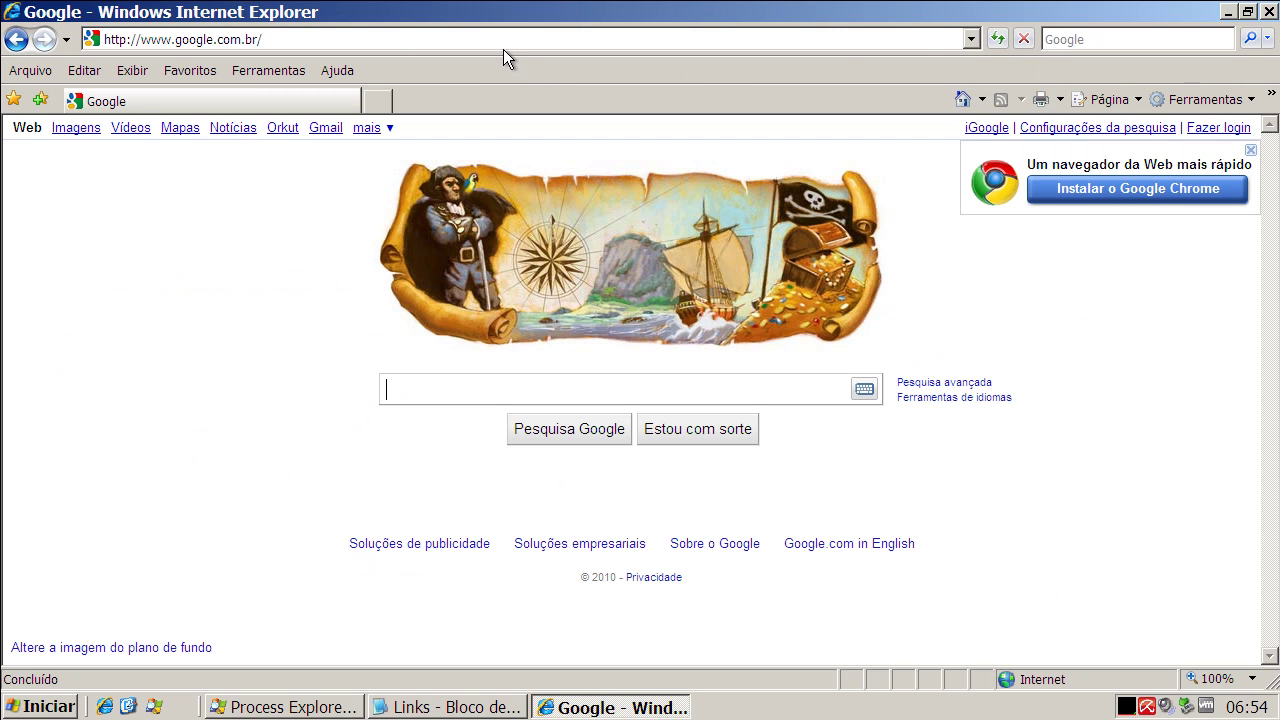
{"action": "left_click", "coordinate": [503, 42]}
{"action": "key", "text": "ctrl+v"}
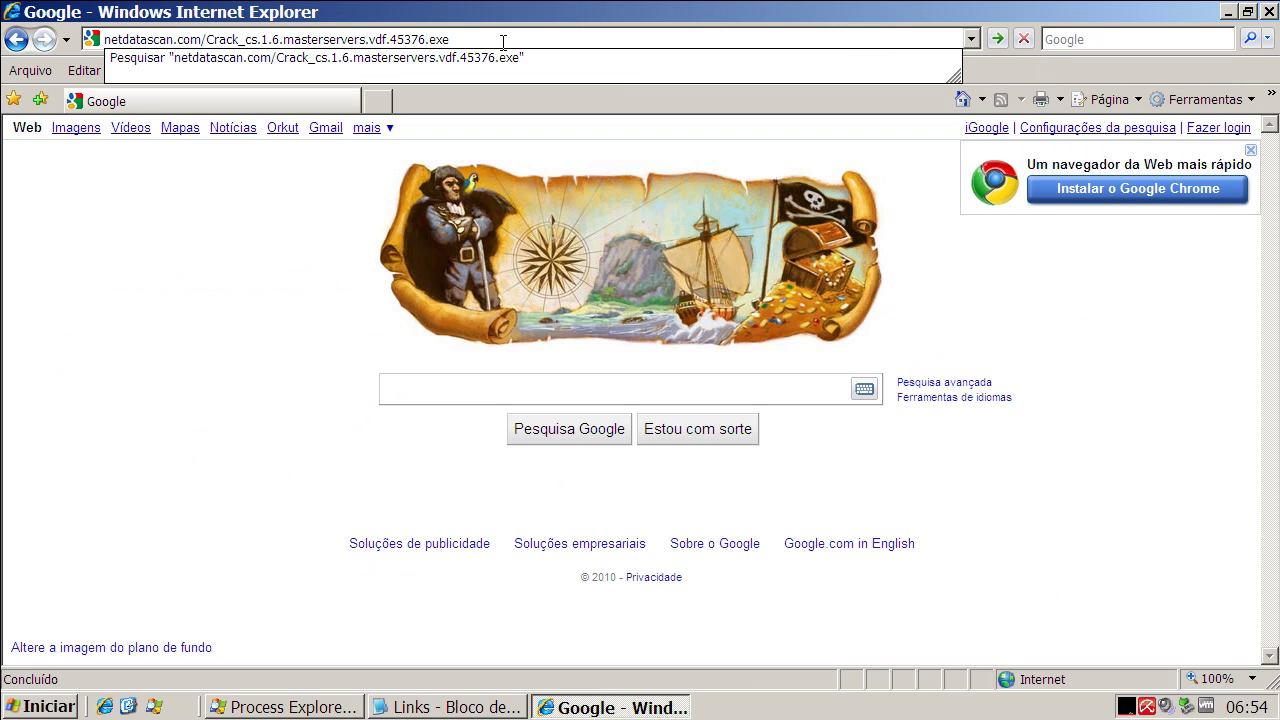
{"action": "key", "text": "Return"}
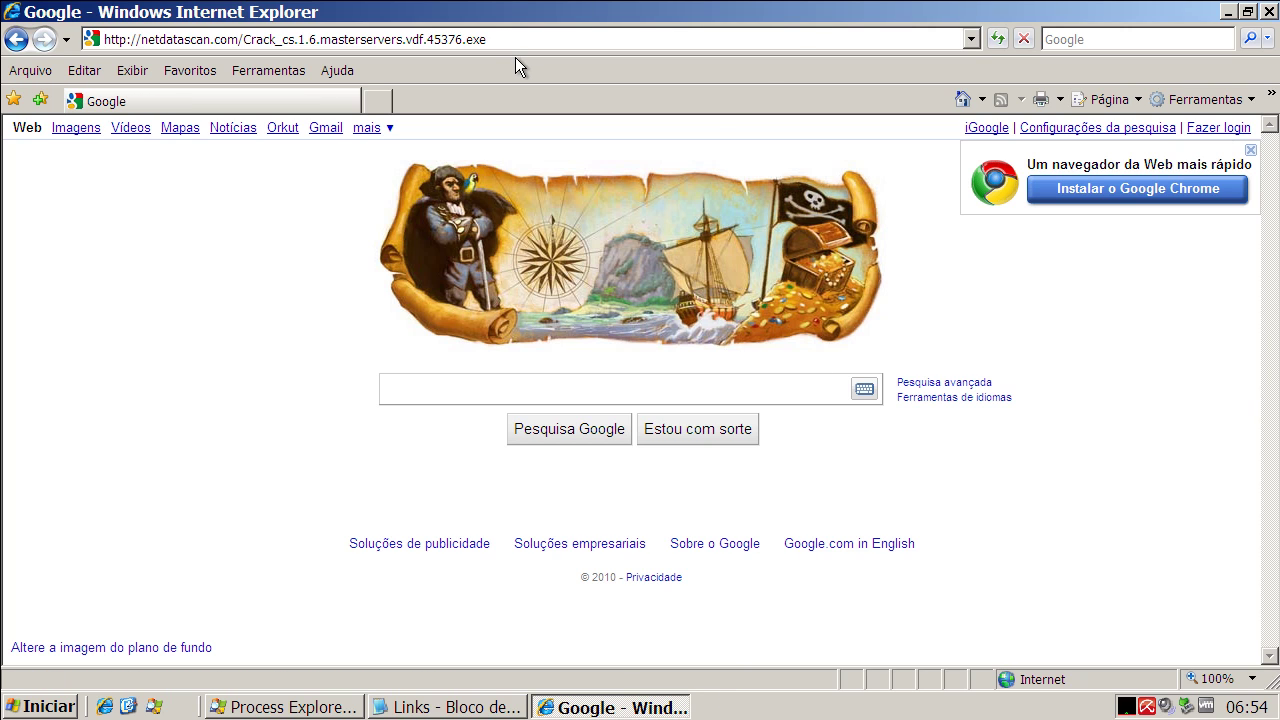
{"action": "left_click", "coordinate": [607, 363]}
{"action": "left_click", "coordinate": [737, 356]}
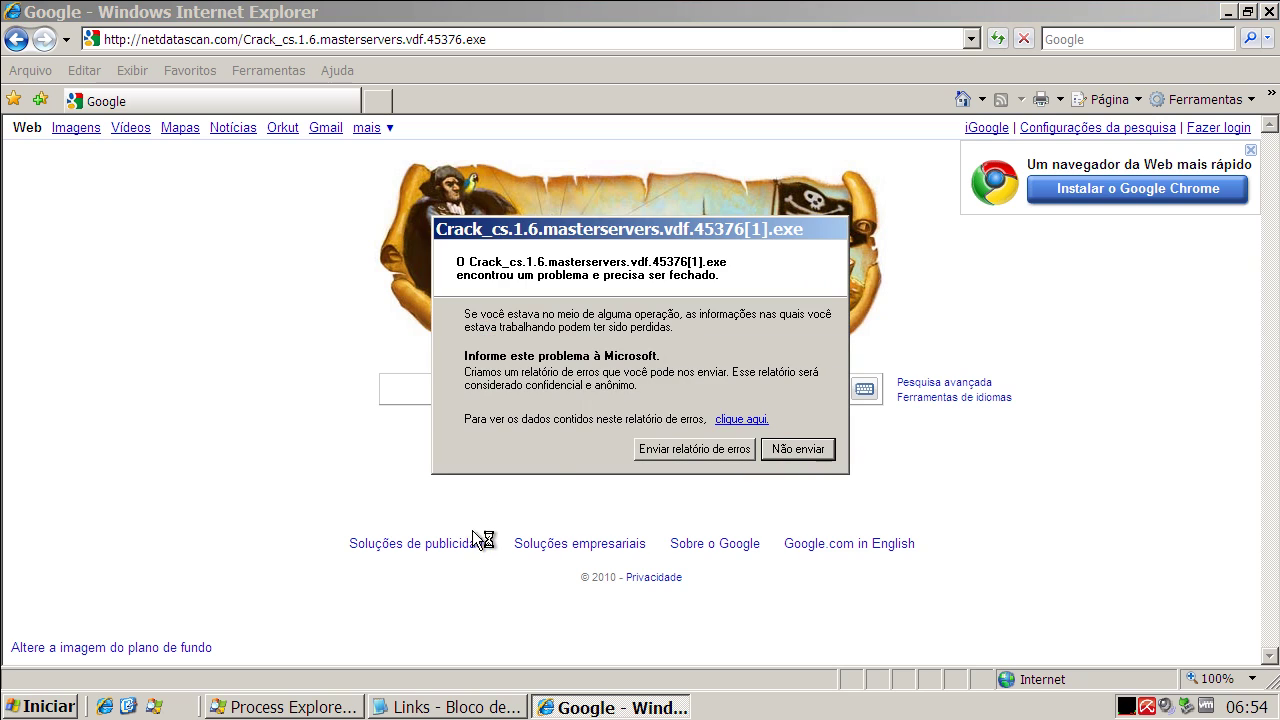
{"action": "left_click", "coordinate": [798, 446]}
{"action": "left_click", "coordinate": [494, 712]}
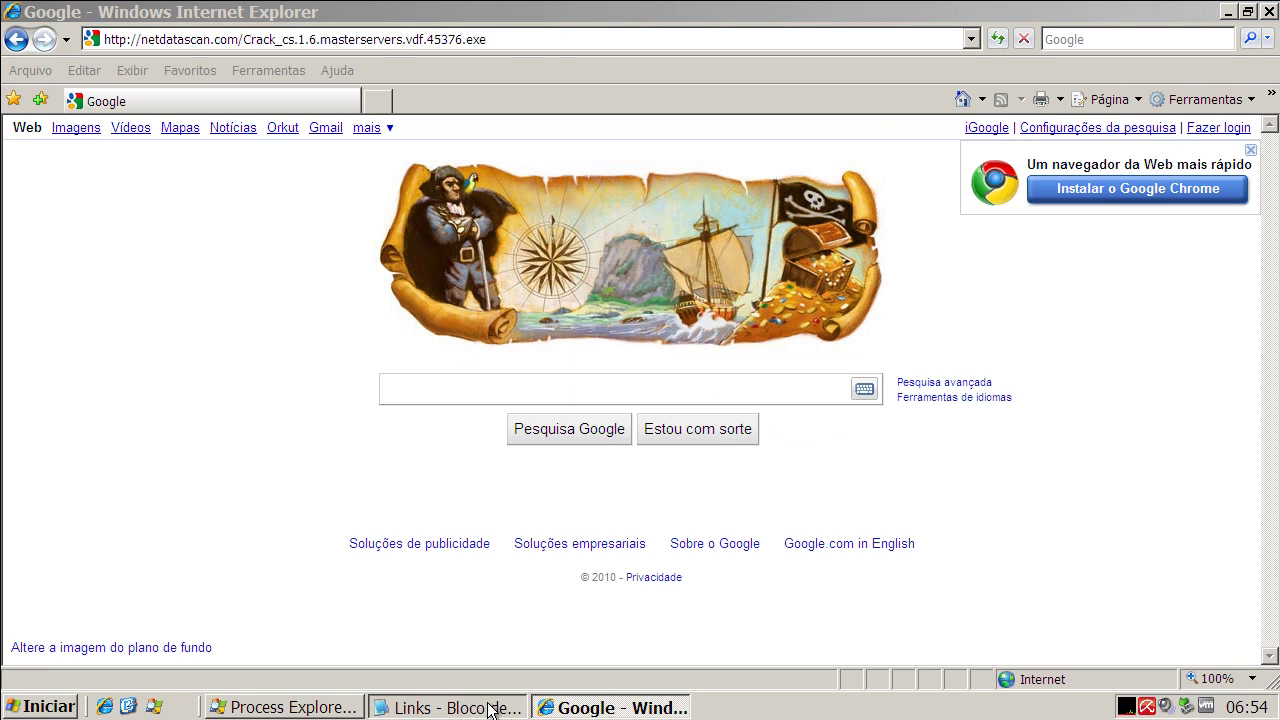
{"action": "double_click", "coordinate": [258, 160]}
{"action": "right_click", "coordinate": [258, 160]}
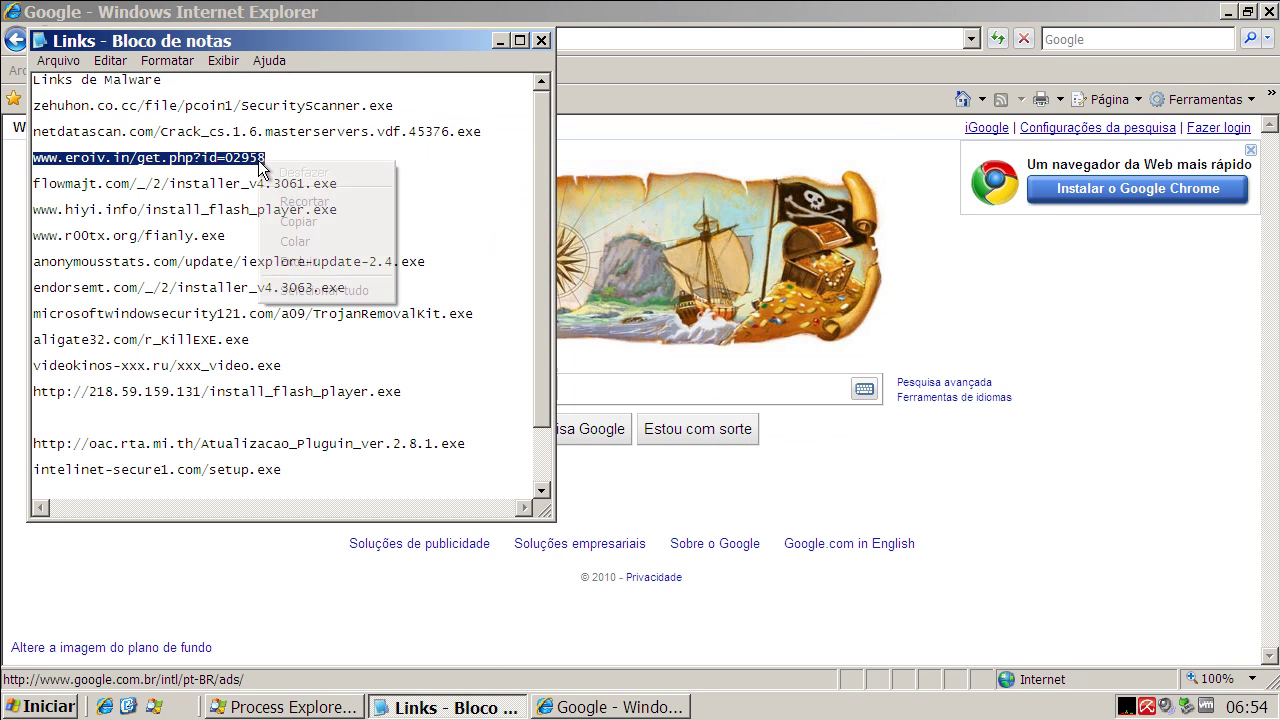
{"action": "left_click", "coordinate": [280, 220]}
{"action": "left_click", "coordinate": [580, 36]}
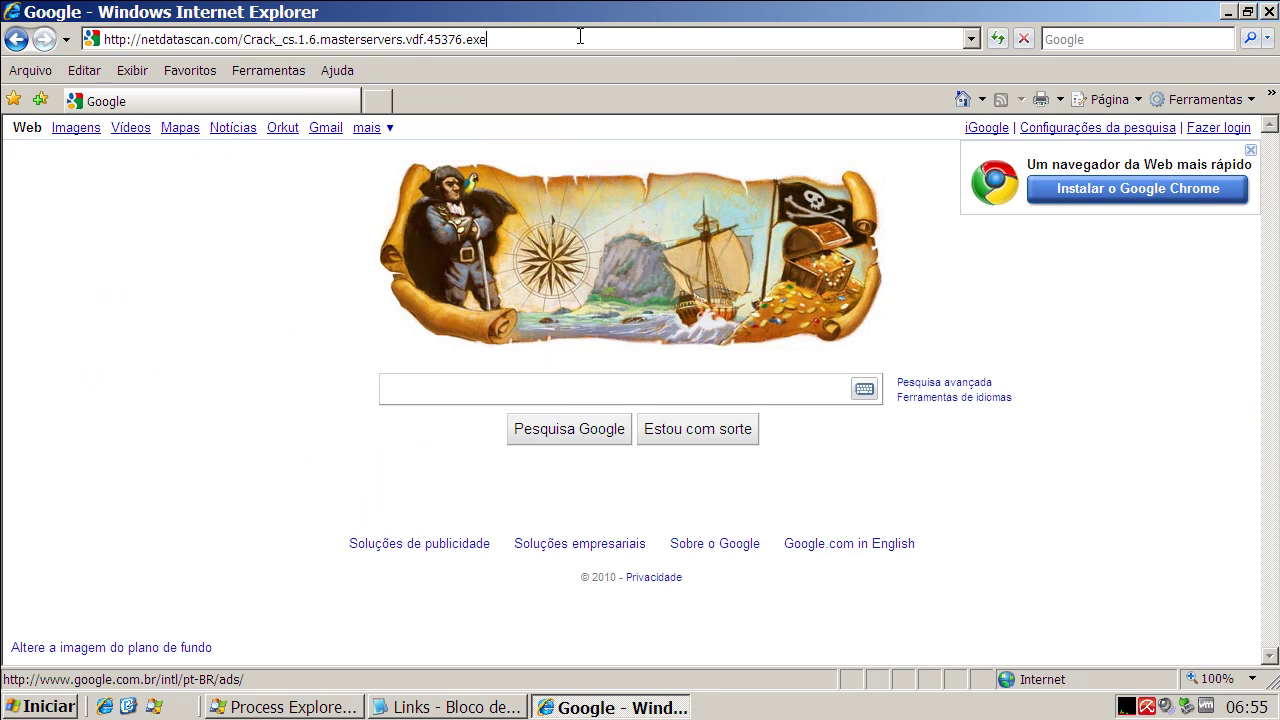
{"action": "left_click", "coordinate": [580, 36]}
{"action": "key", "text": "ctrl+v"}
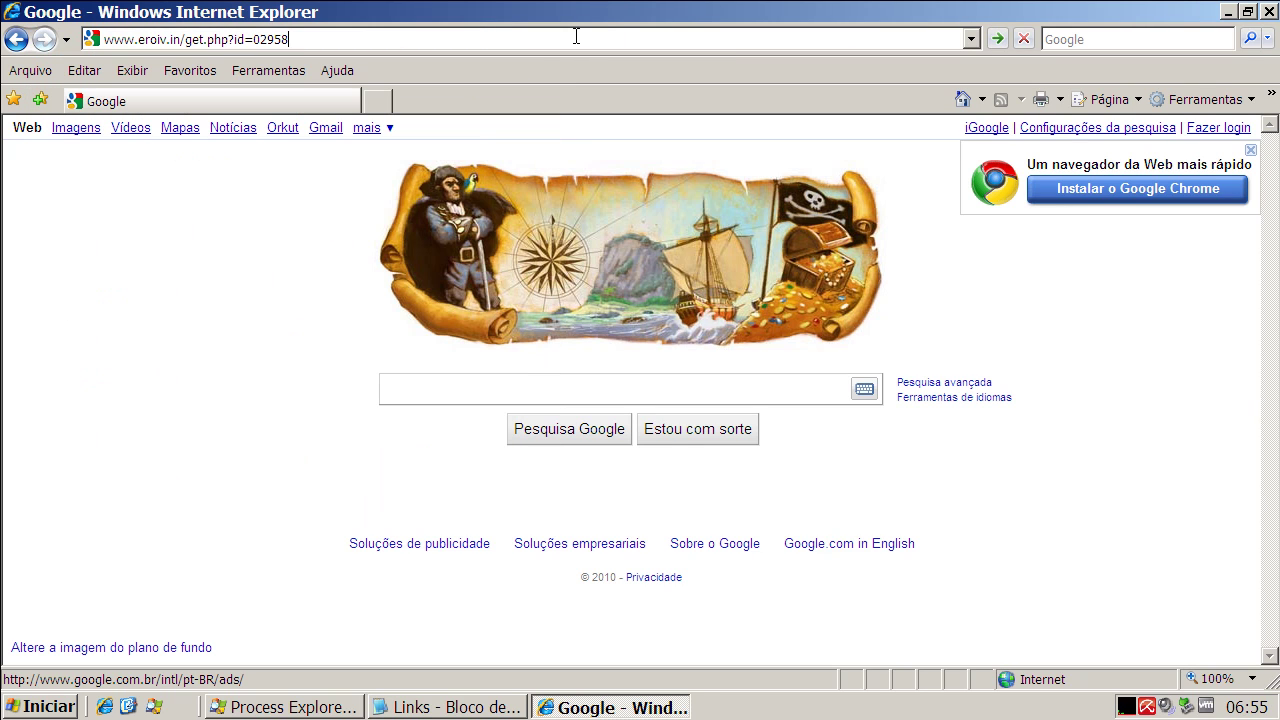
{"action": "key", "text": "Return"}
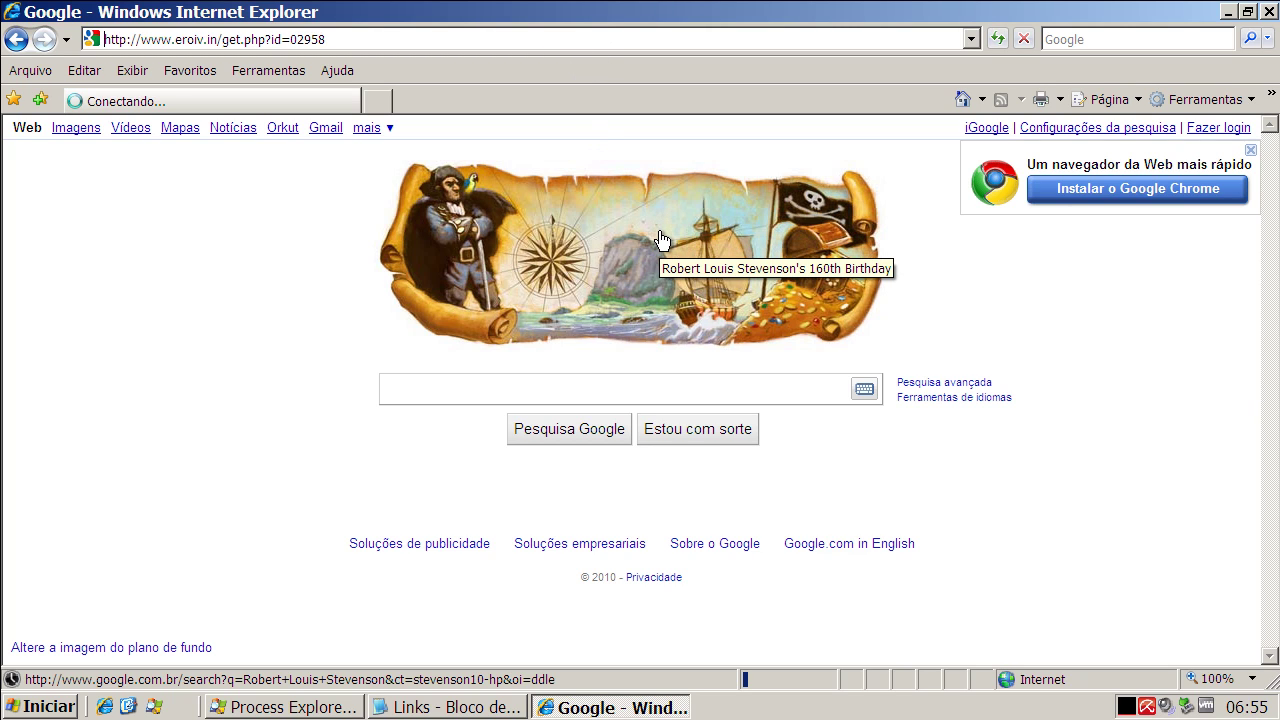
- Copy the URL flowmajt.com/_/2/installer_v4.3061.exe from the Links text file
{"action": "left_click", "coordinate": [462, 708]}
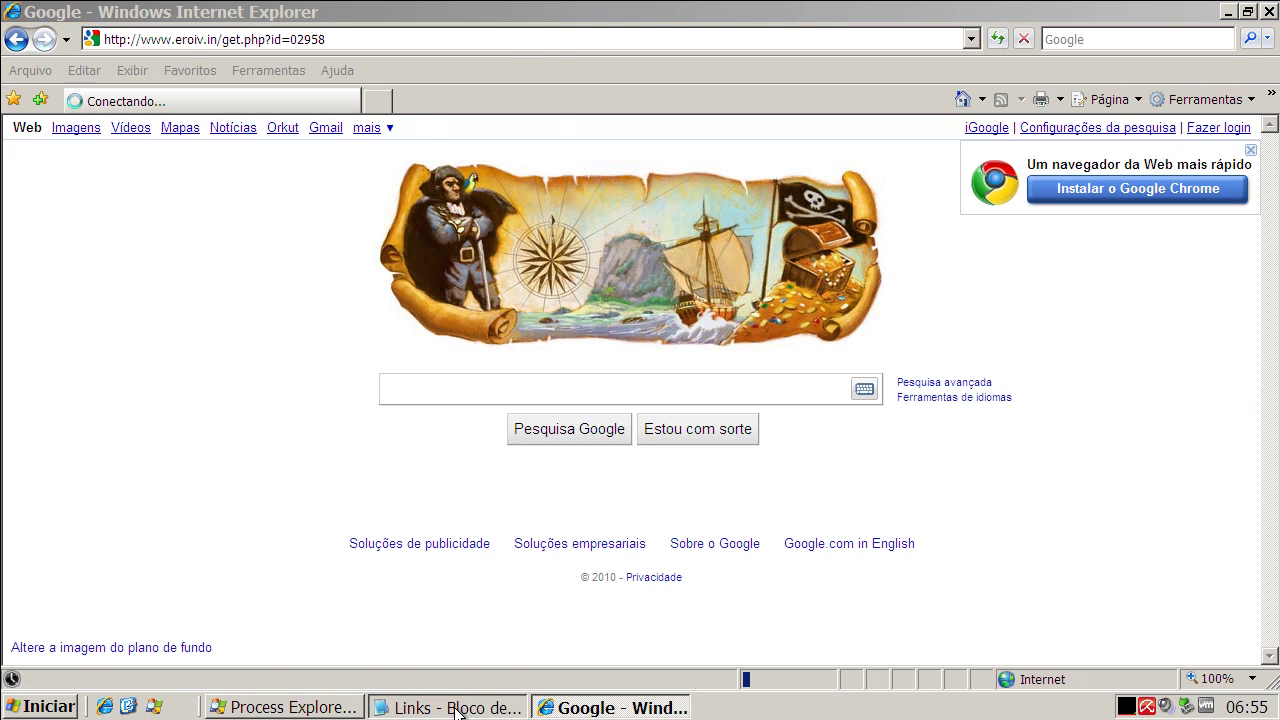
{"action": "double_click", "coordinate": [200, 185]}
{"action": "right_click", "coordinate": [200, 190]}
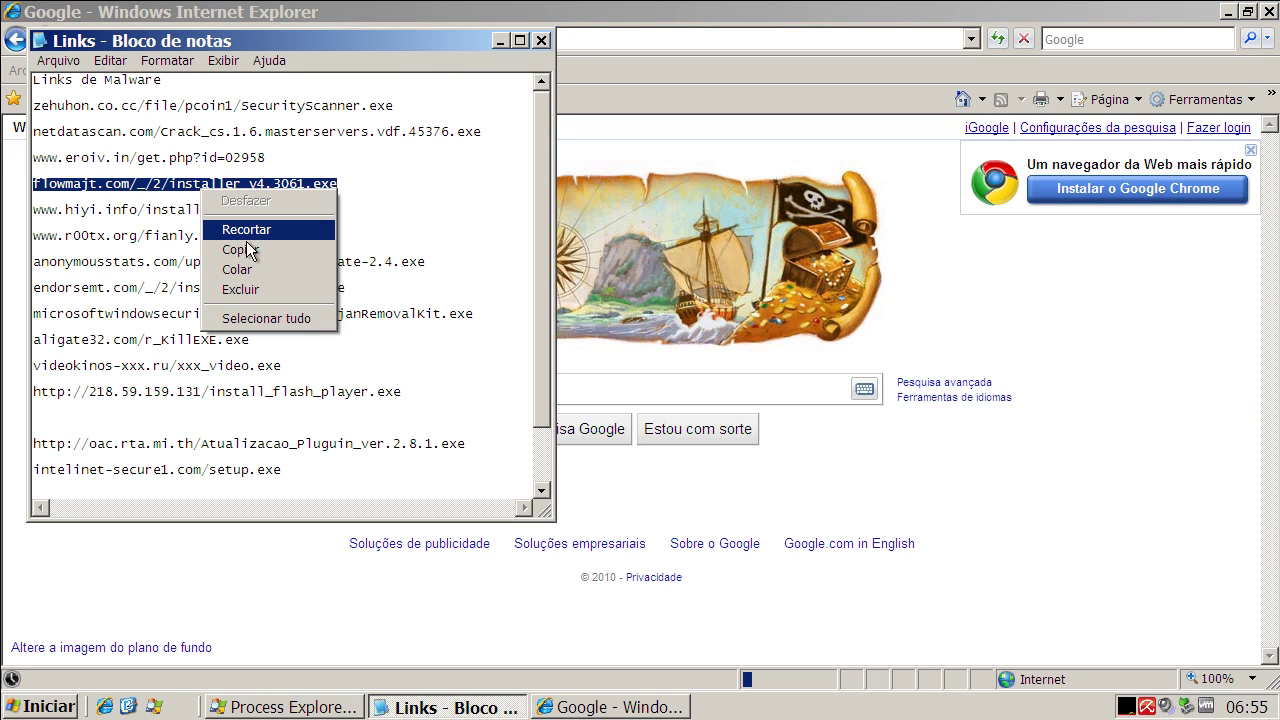
{"action": "left_click", "coordinate": [275, 250]}
{"action": "left_click", "coordinate": [662, 77]}
{"action": "left_click", "coordinate": [378, 98]}
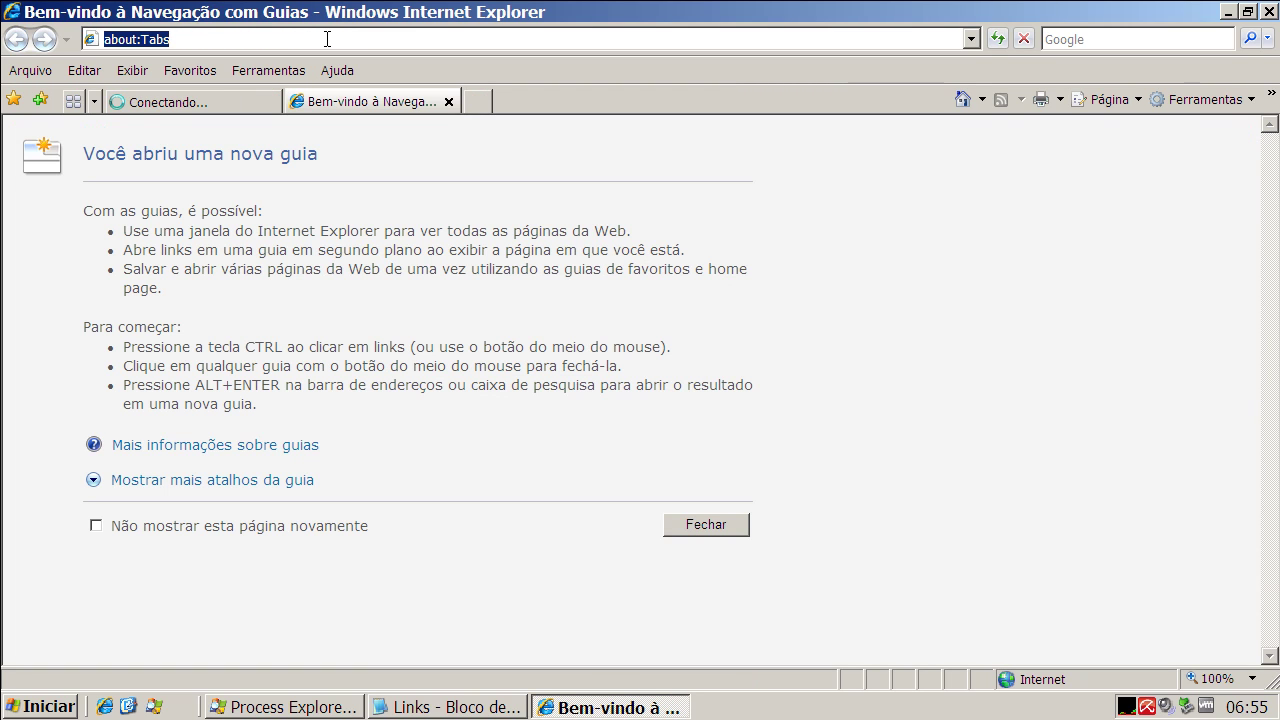
{"action": "key", "text": "ctrl+v"}
{"action": "key", "text": "Return"}
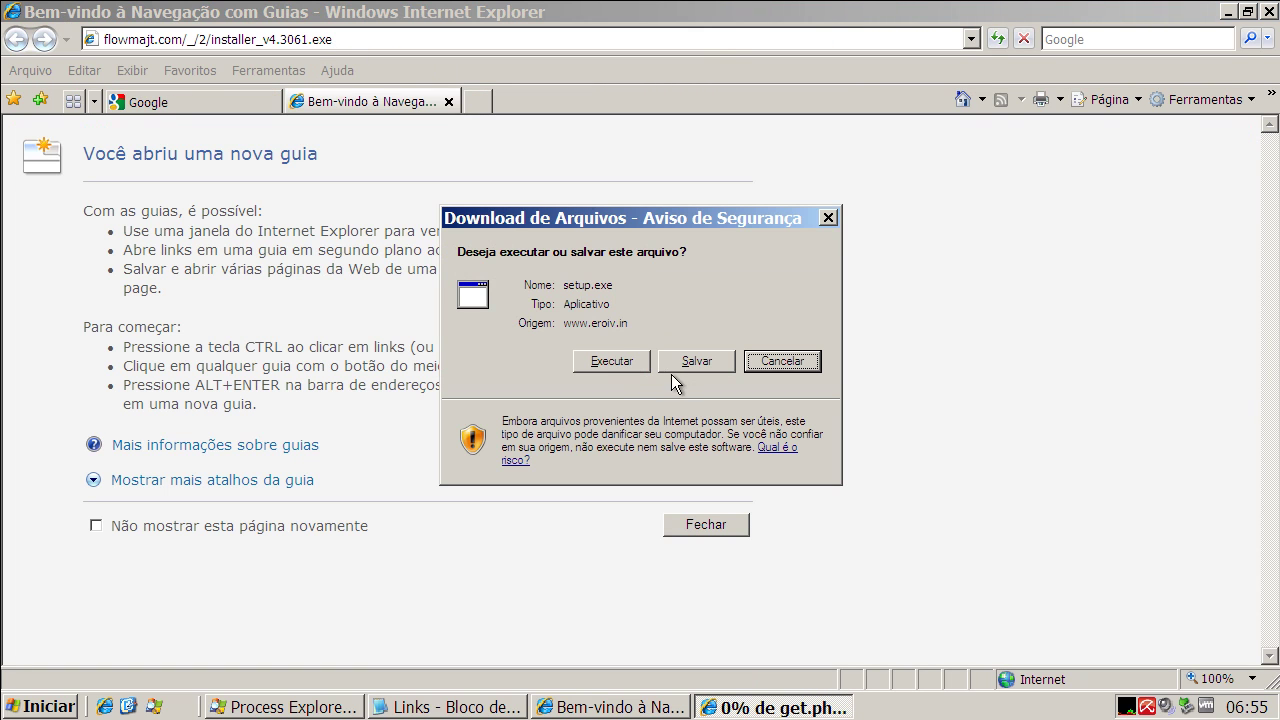
{"action": "left_click", "coordinate": [612, 361]}
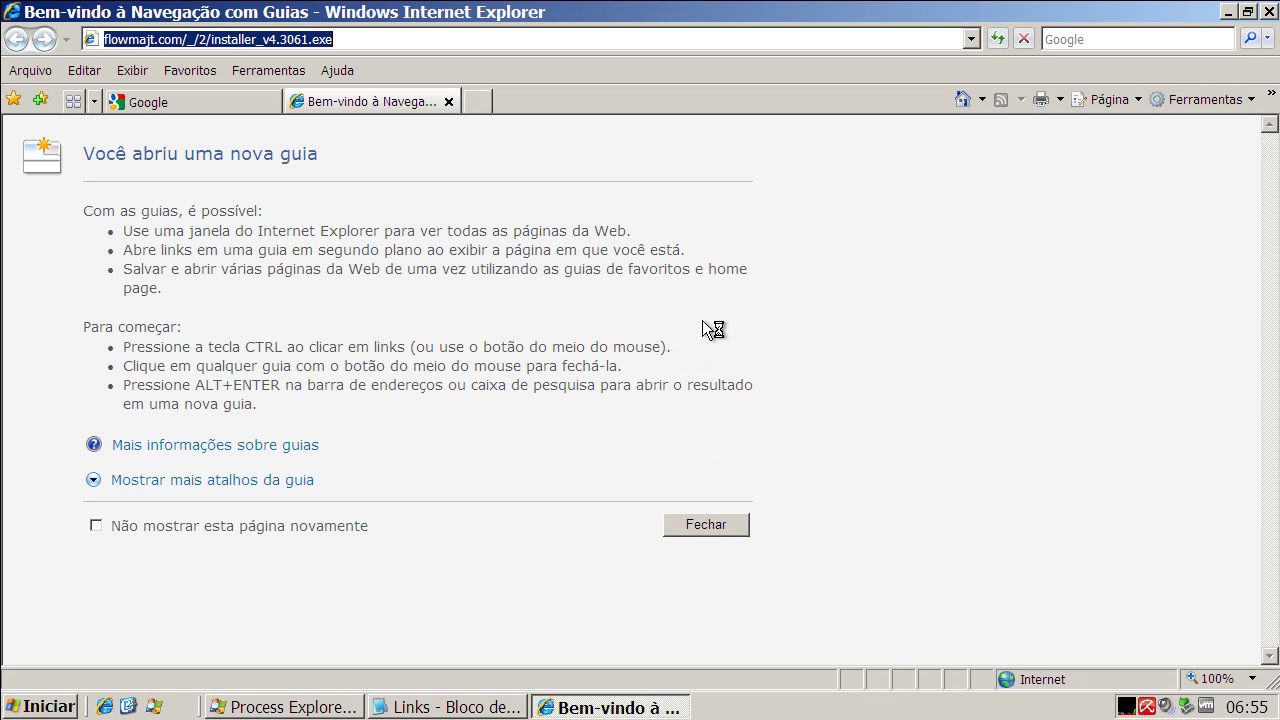
- Close the new tab and enter the copied flowmajt.com link as the address in the remaining Google tab
{"action": "left_click", "coordinate": [449, 101]}
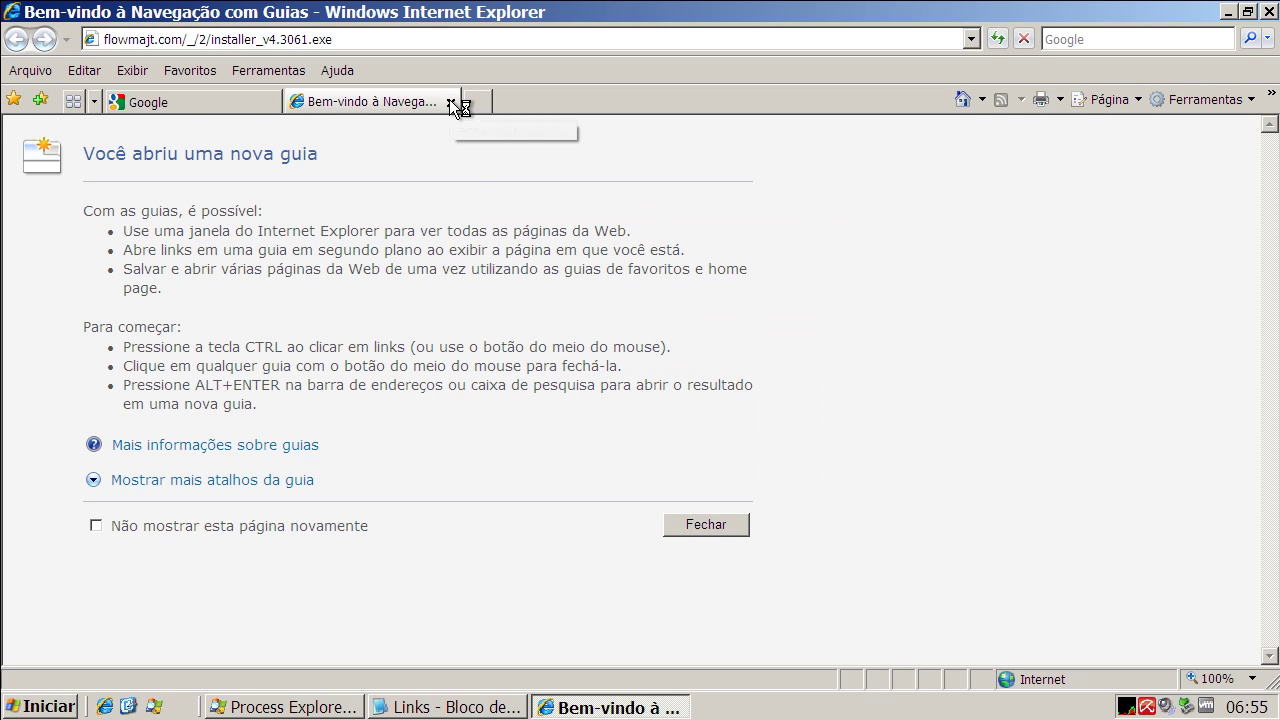
{"action": "left_click", "coordinate": [398, 46]}
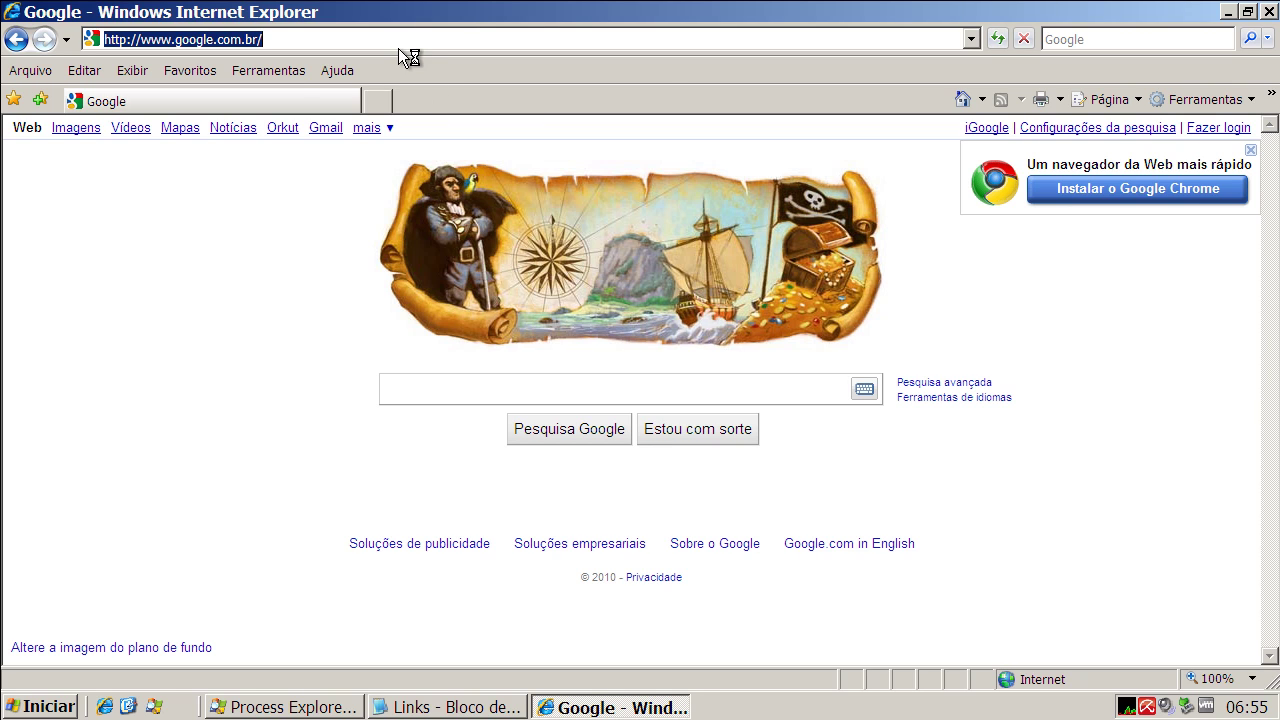
{"action": "key", "text": "ctrl+v"}
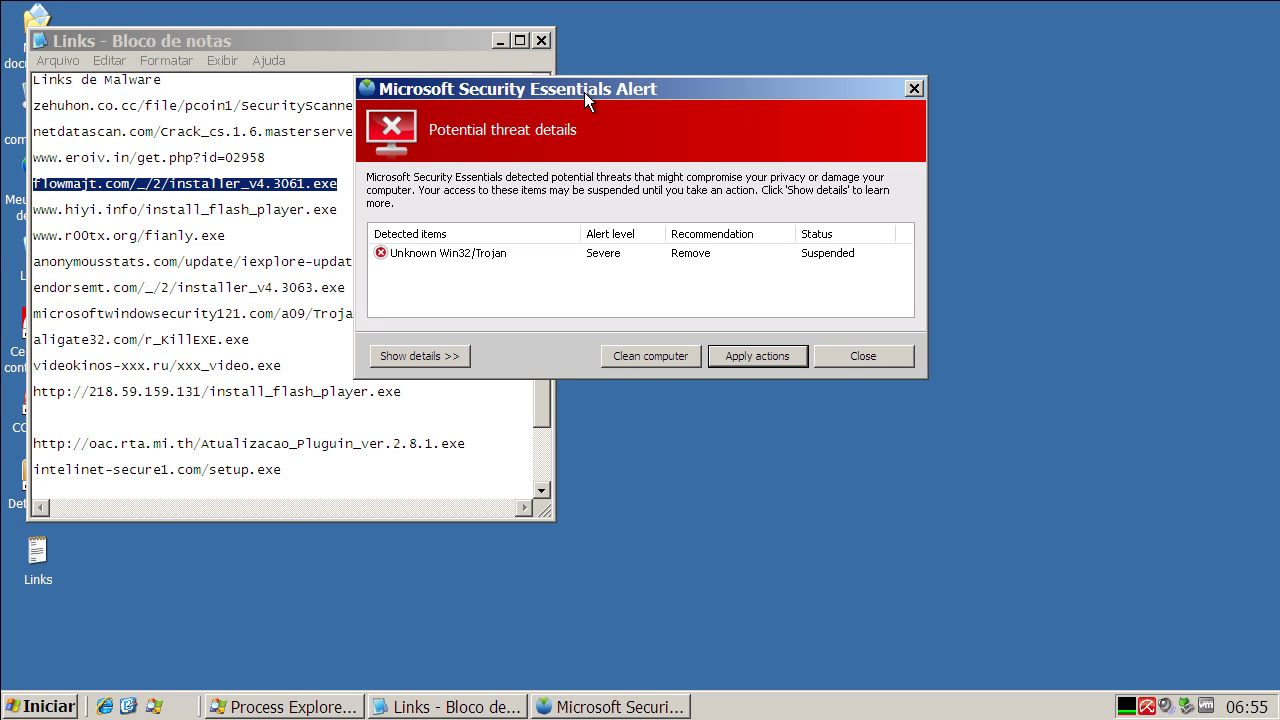
- Close the Microsoft Security Essentials Alert window, kill the setup[1].exe process in Process Explorer and minimize it
{"action": "left_click", "coordinate": [912, 89]}
{"action": "left_click", "coordinate": [332, 706]}
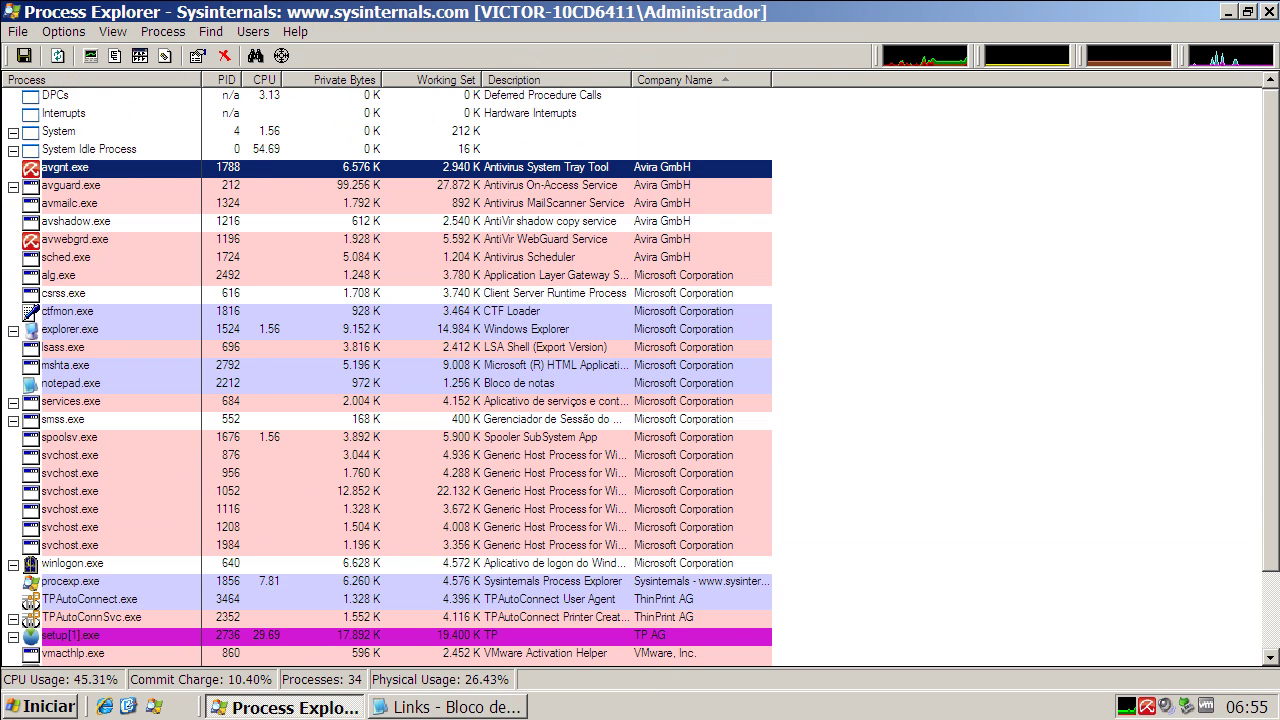
{"action": "scroll", "coordinate": [360, 490], "scroll_direction": "down", "scroll_amount": 2}
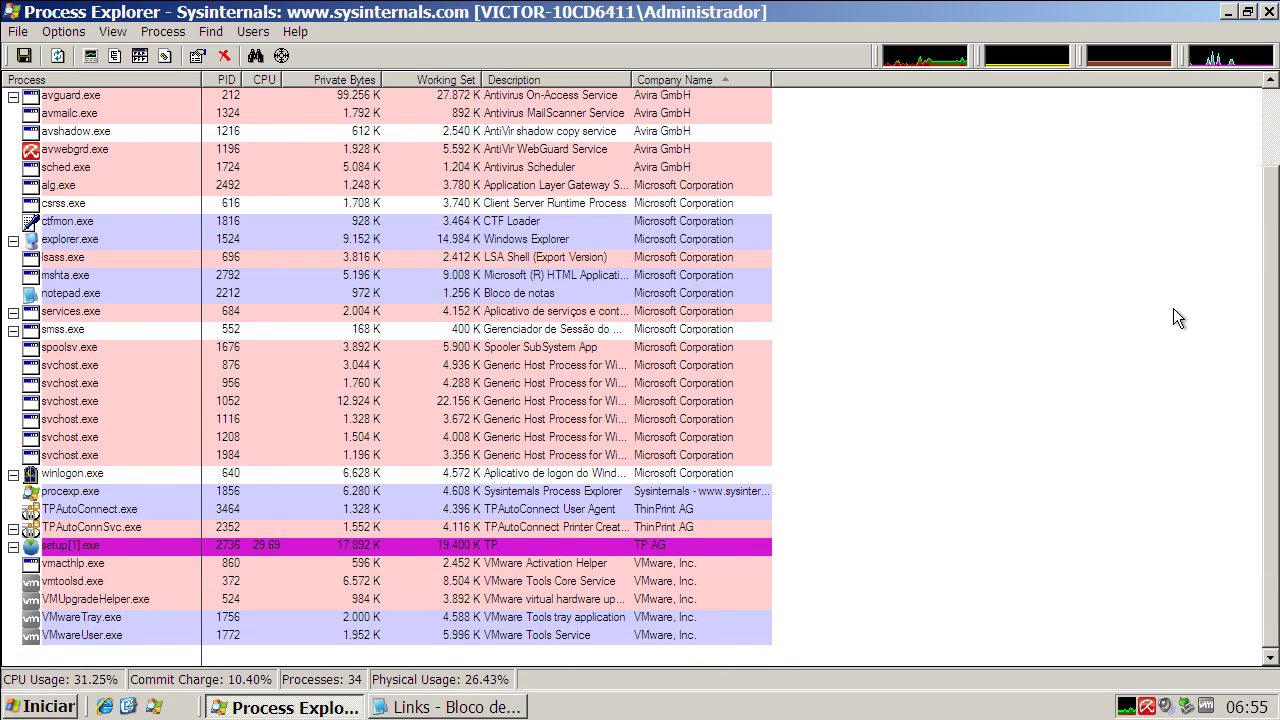
{"action": "left_click", "coordinate": [90, 563]}
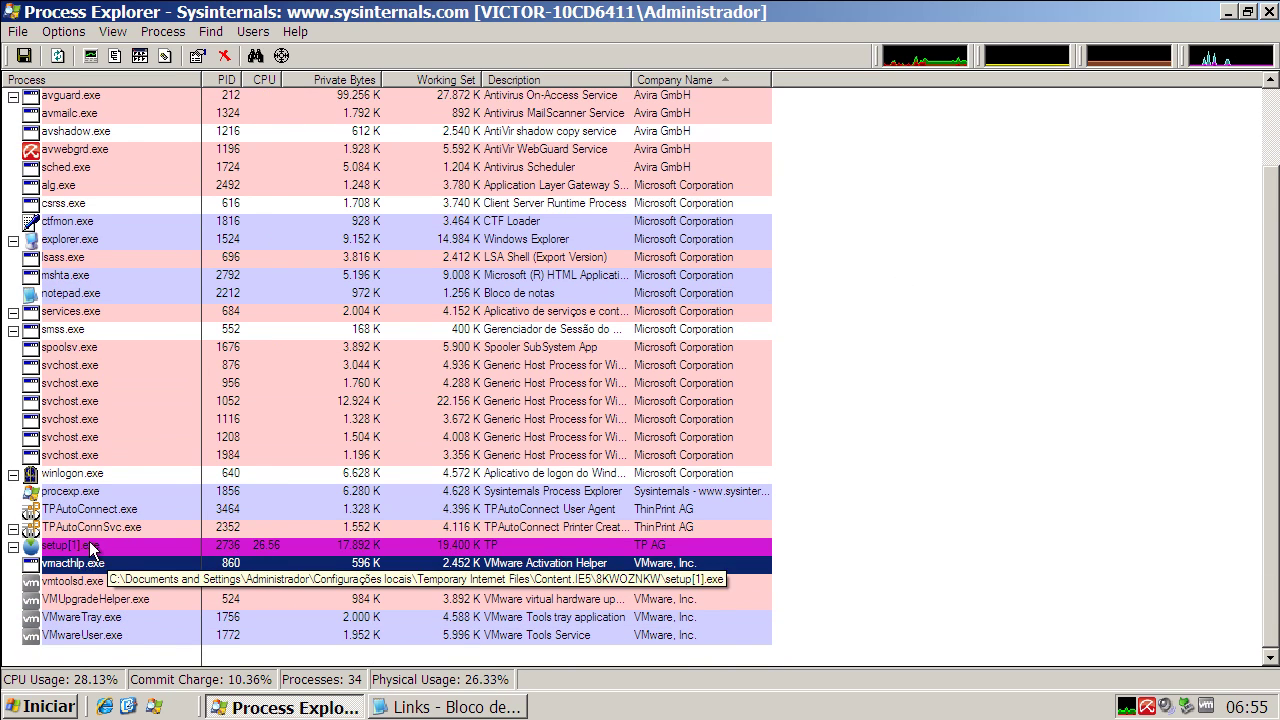
{"action": "left_click", "coordinate": [92, 549]}
{"action": "right_click", "coordinate": [90, 547]}
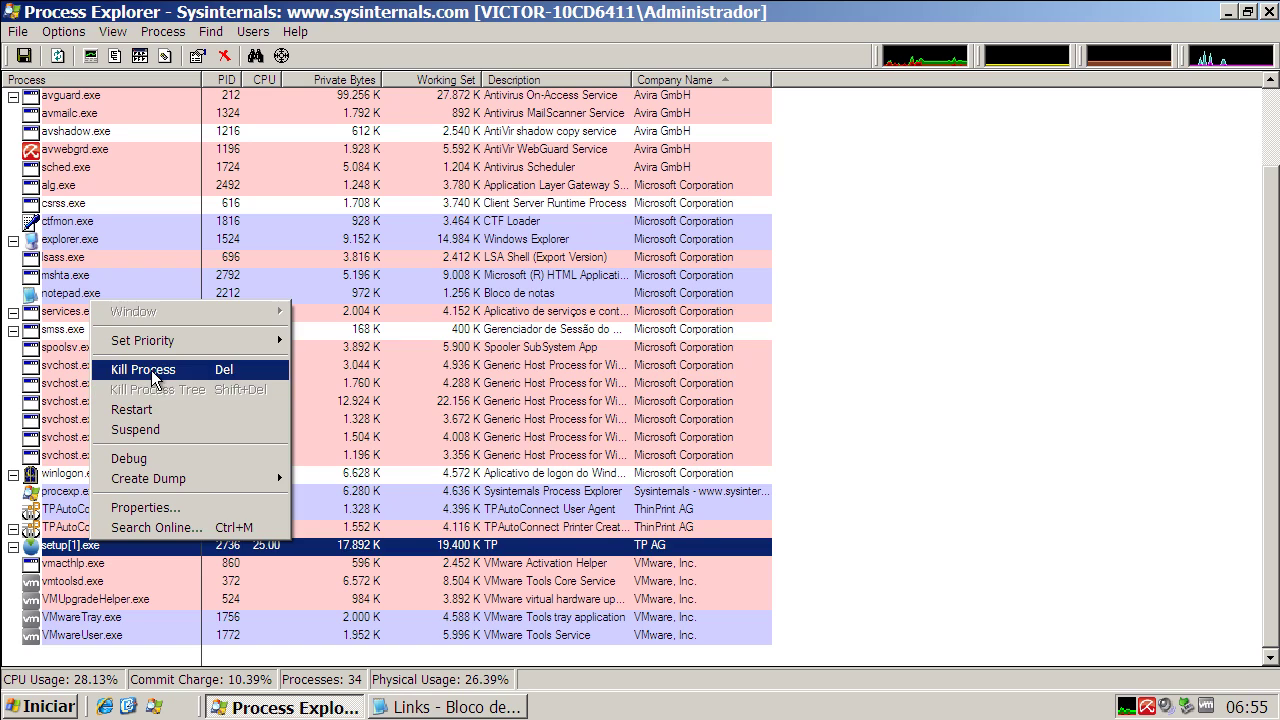
{"action": "left_click", "coordinate": [150, 371]}
{"action": "left_click", "coordinate": [578, 404]}
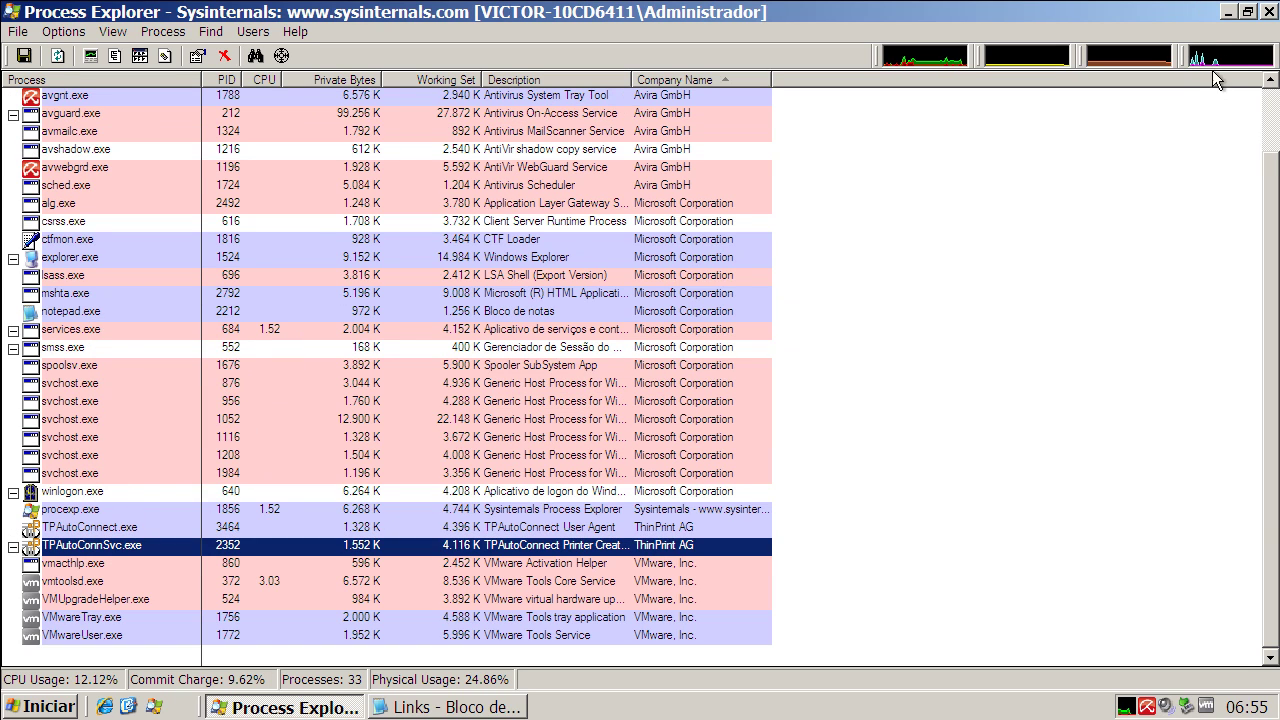
{"action": "left_click", "coordinate": [1227, 11]}
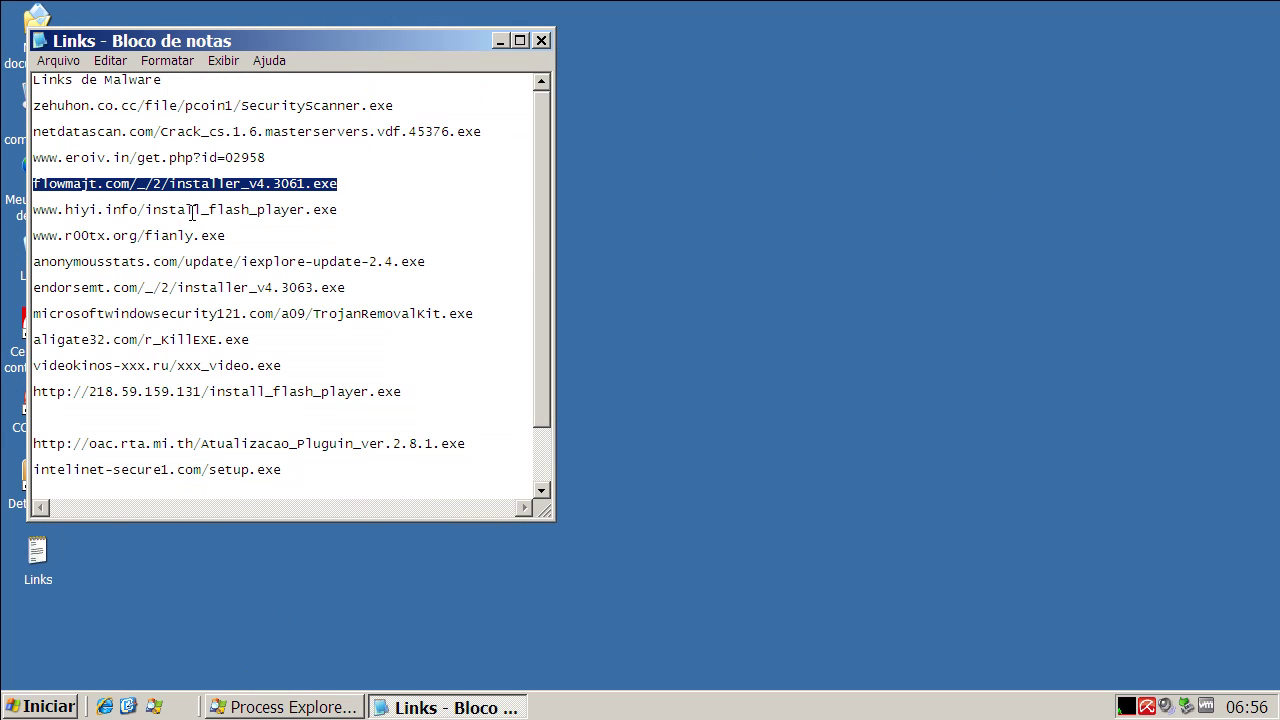
- Minimize the Links text file and recheck the running processes in Process Explorer
{"action": "left_click", "coordinate": [501, 40]}
{"action": "left_click", "coordinate": [285, 707]}
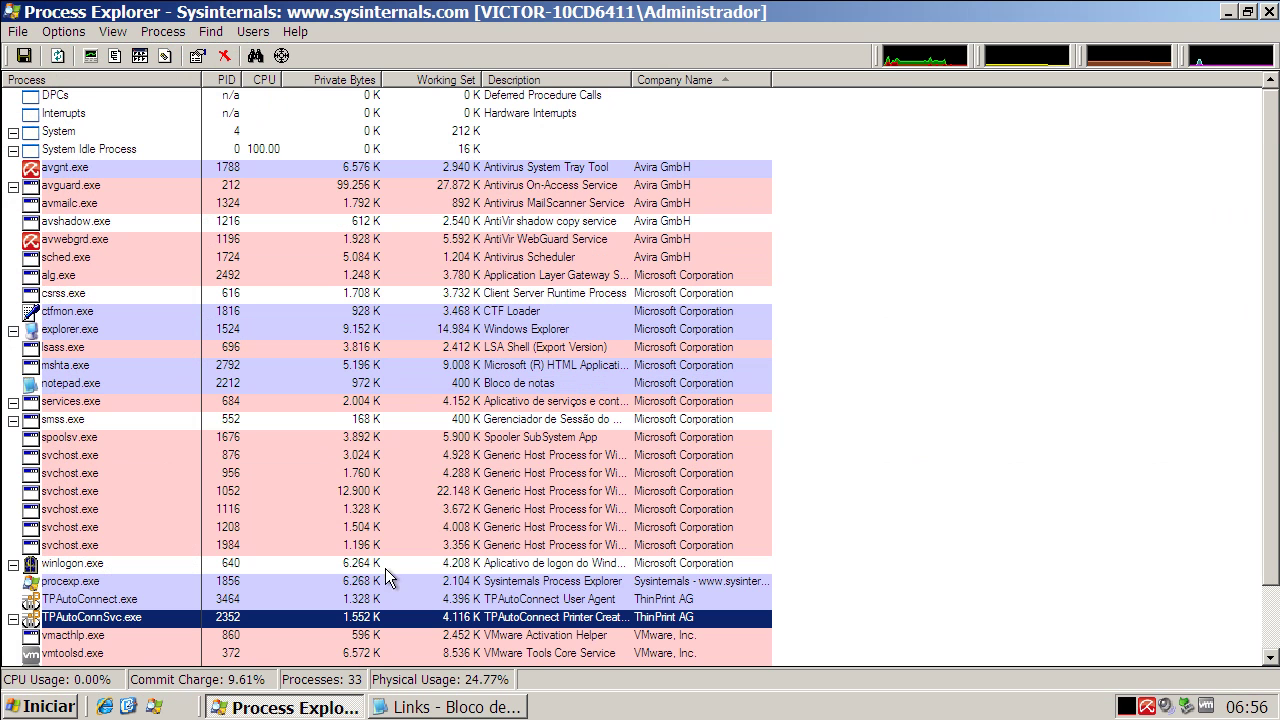
{"action": "left_click", "coordinate": [1228, 11]}
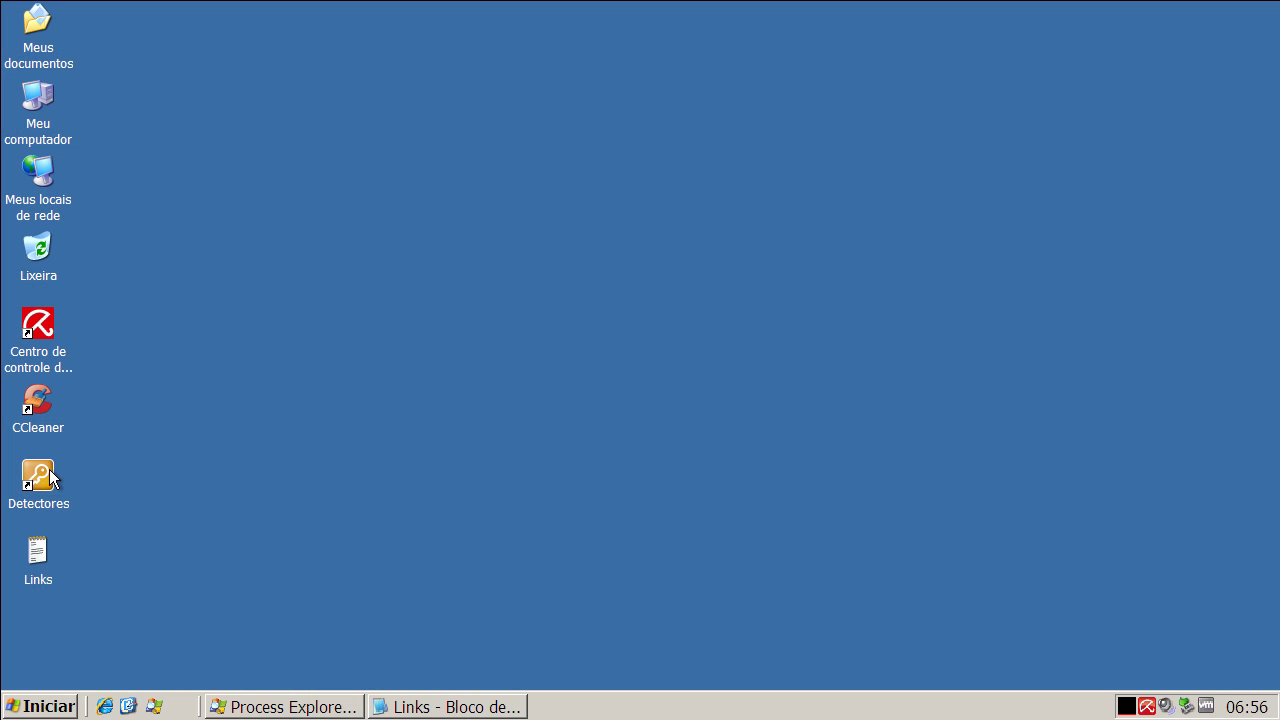
- Reopen Internet Explorer and load flowmajt.com/_/2/installer_v4.3061.exe
{"action": "left_click", "coordinate": [104, 706]}
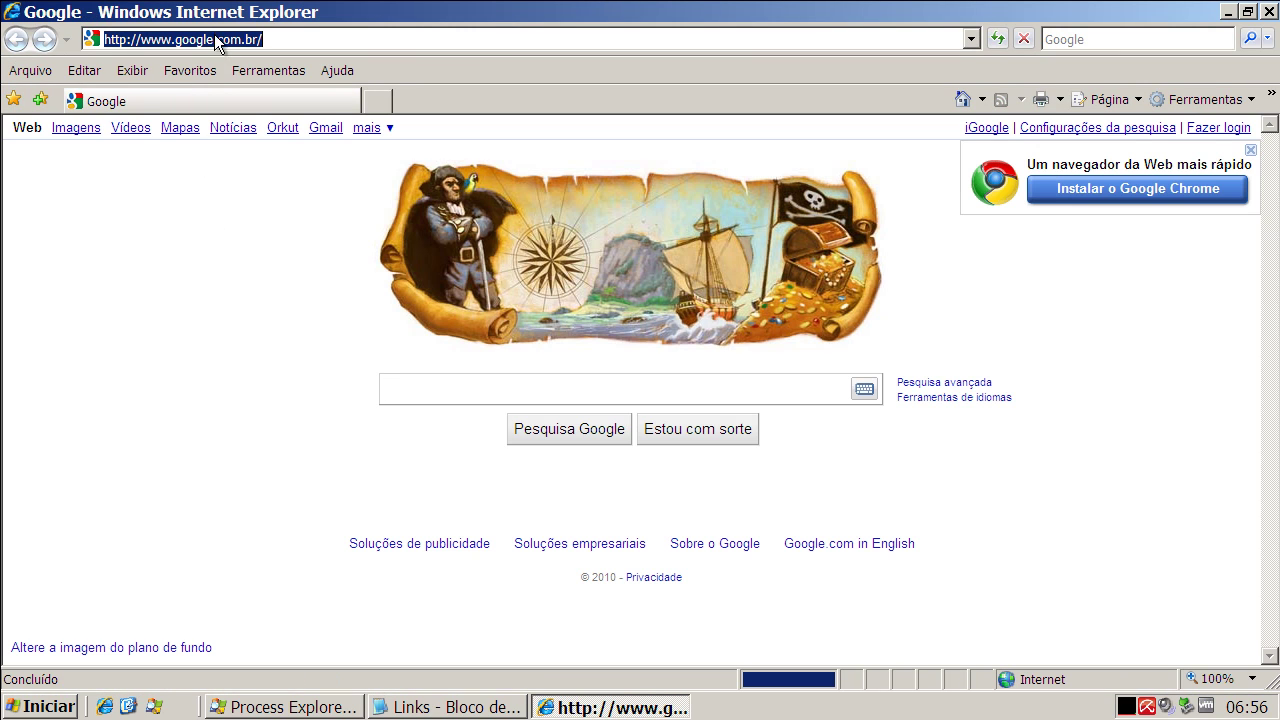
{"action": "type", "text": "flowmajt.com/_/2/installer_v4.3061.exe"}
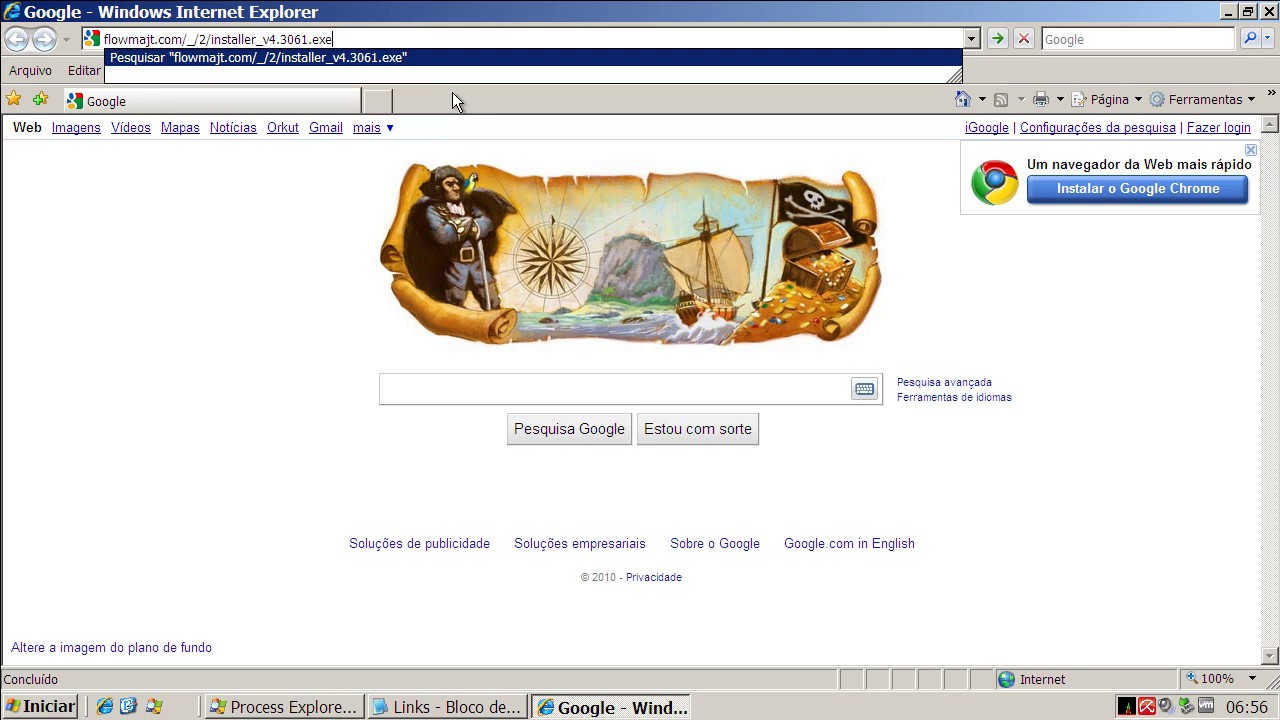
{"action": "key", "text": "Return"}
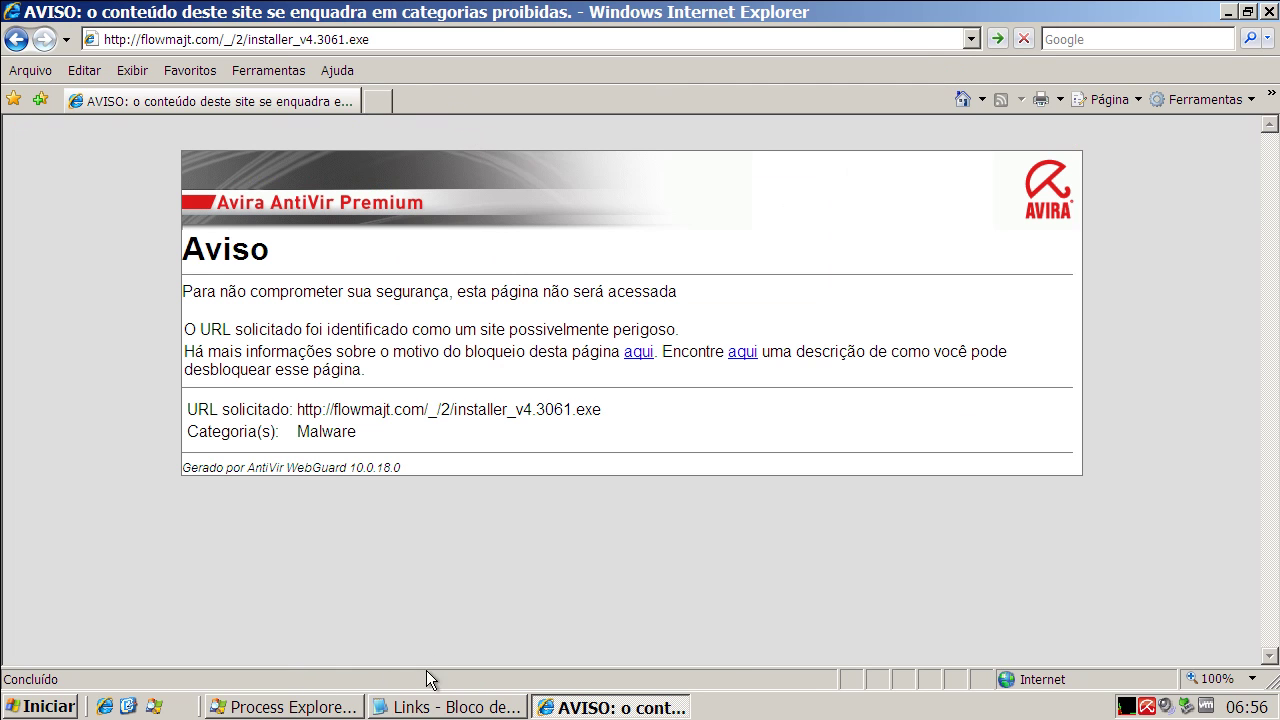
{"action": "left_click", "coordinate": [445, 707]}
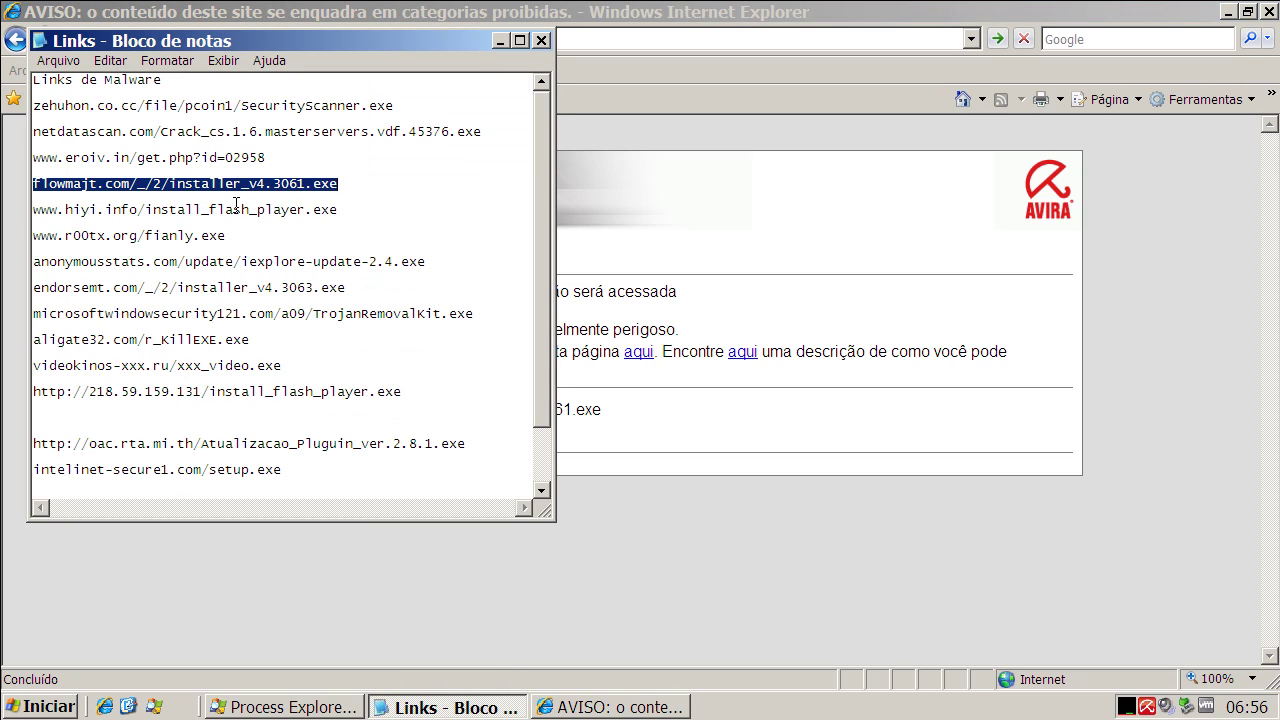
{"action": "triple_click", "coordinate": [236, 209]}
{"action": "right_click", "coordinate": [240, 210]}
{"action": "left_click", "coordinate": [277, 267]}
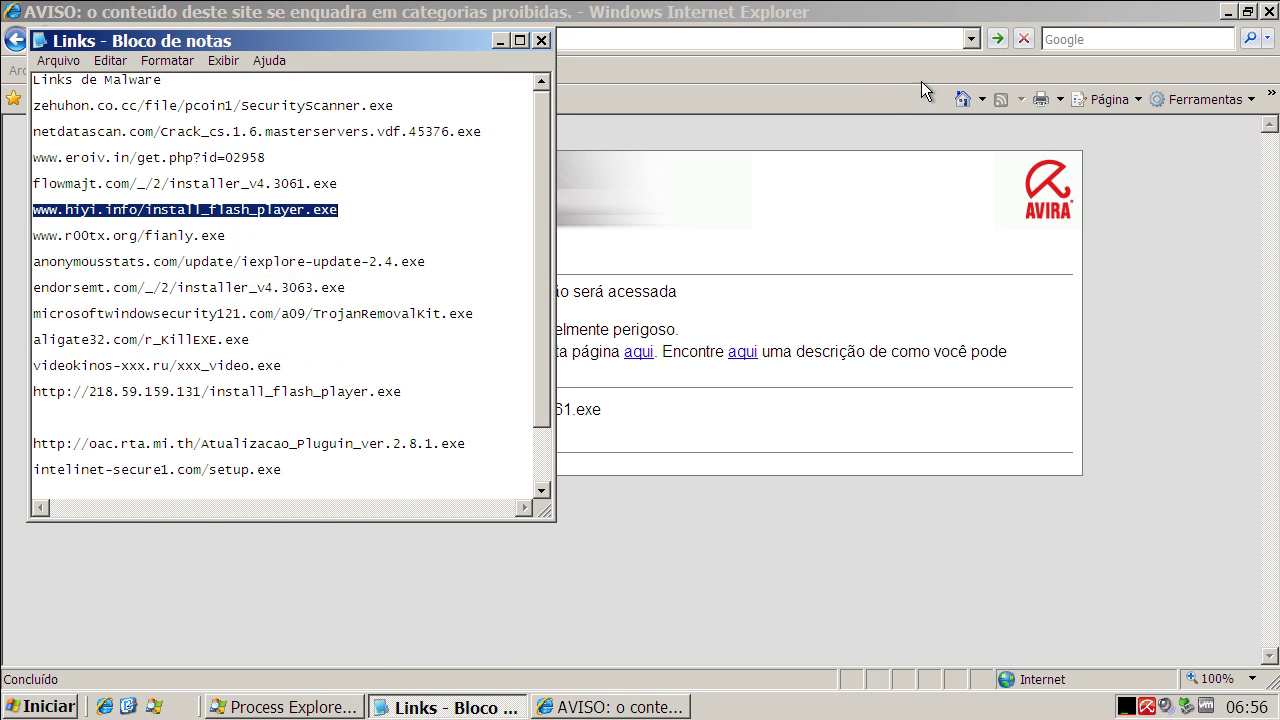
{"action": "left_click", "coordinate": [921, 81]}
{"action": "left_click", "coordinate": [331, 42]}
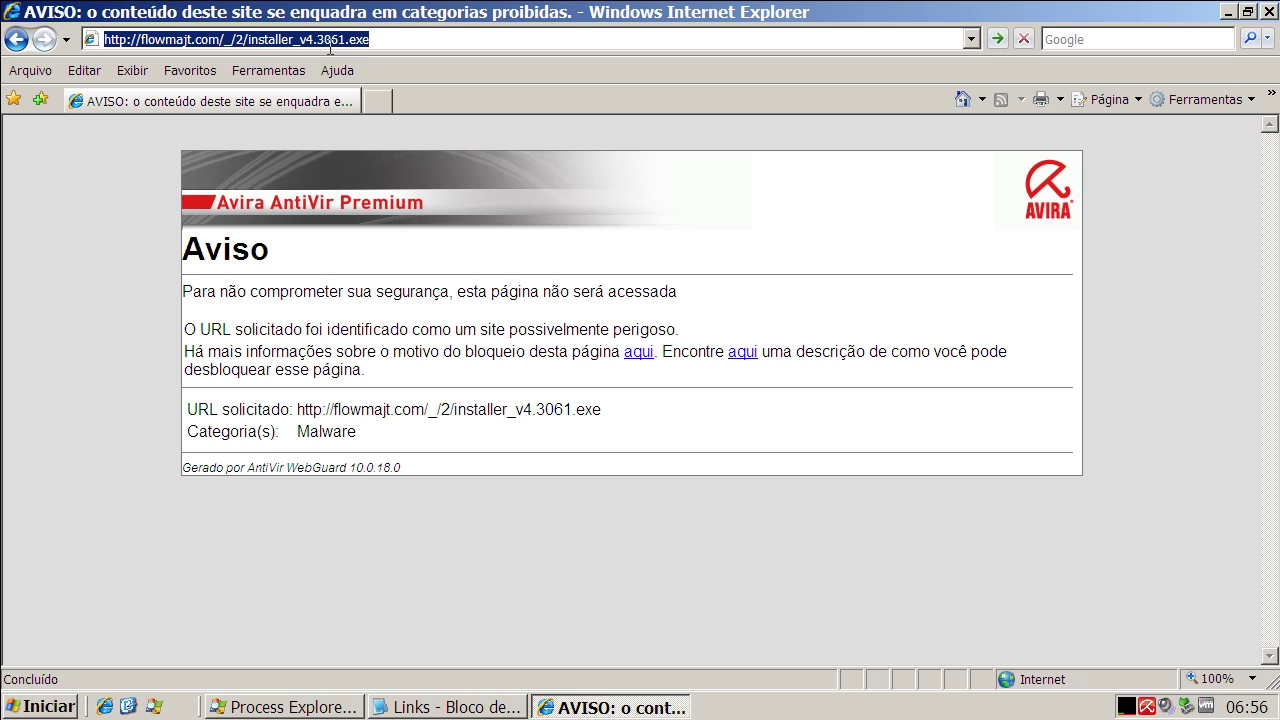
{"action": "key", "text": "ctrl+v"}
{"action": "key", "text": "Return"}
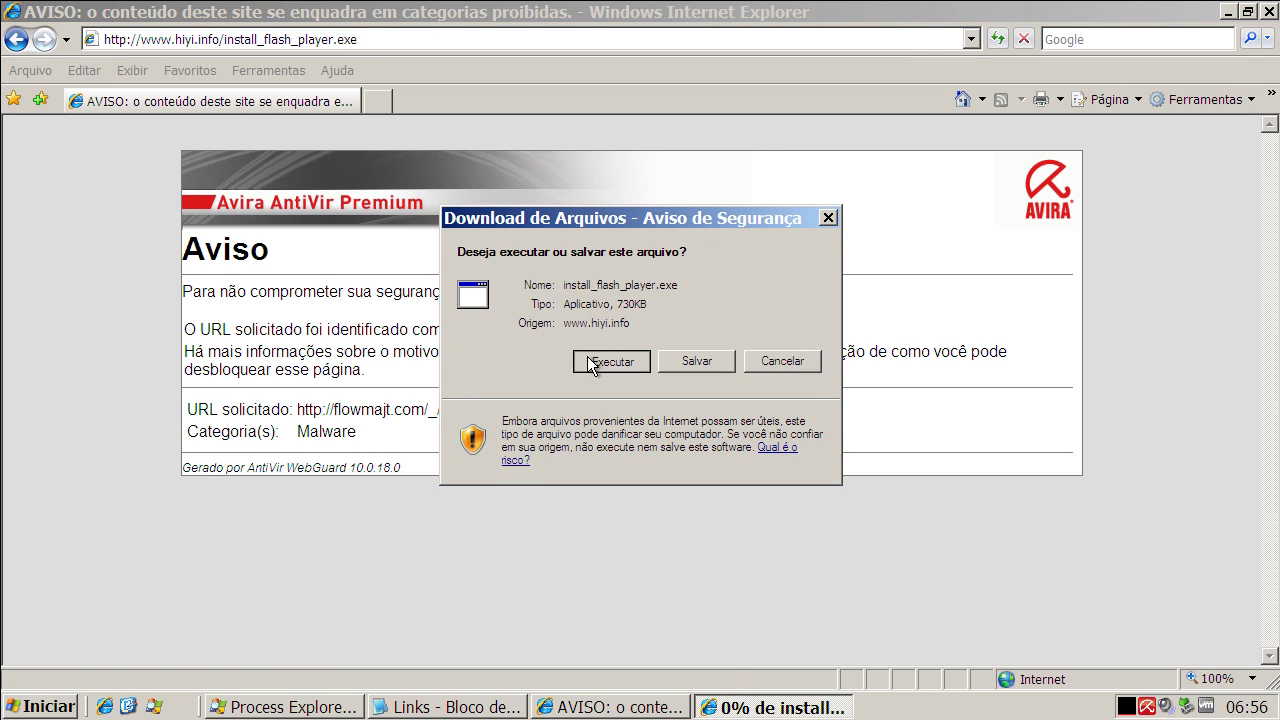
{"action": "left_click", "coordinate": [592, 361]}
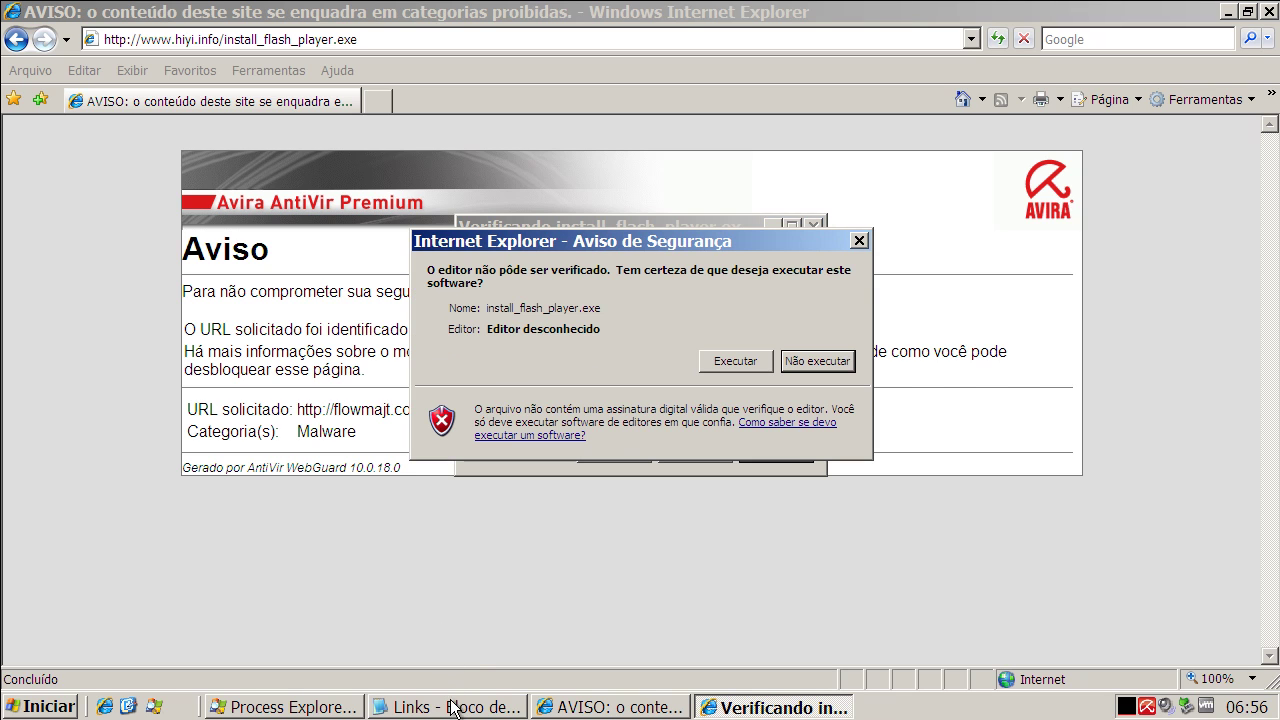
{"action": "left_click", "coordinate": [748, 356]}
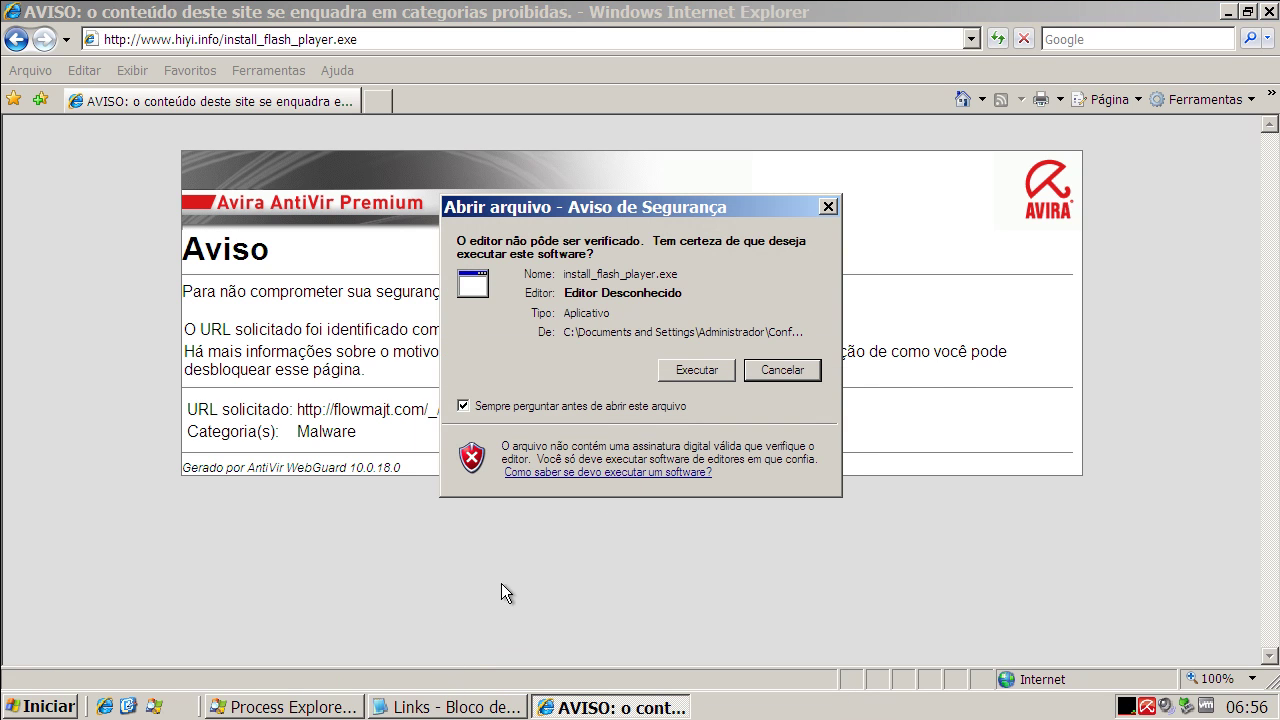
{"action": "left_click", "coordinate": [718, 369]}
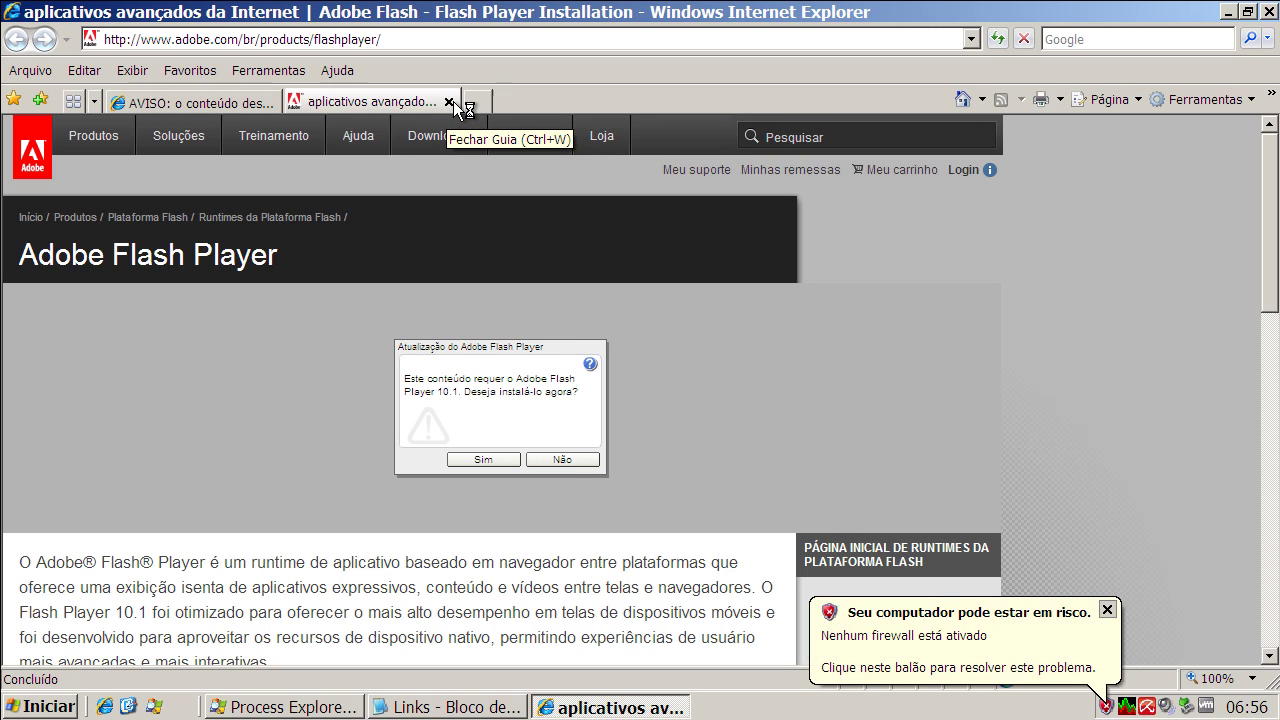
- Close the Adobe Flash Player tab and dismiss the Windows firewall warning balloon
{"action": "left_click", "coordinate": [453, 101]}
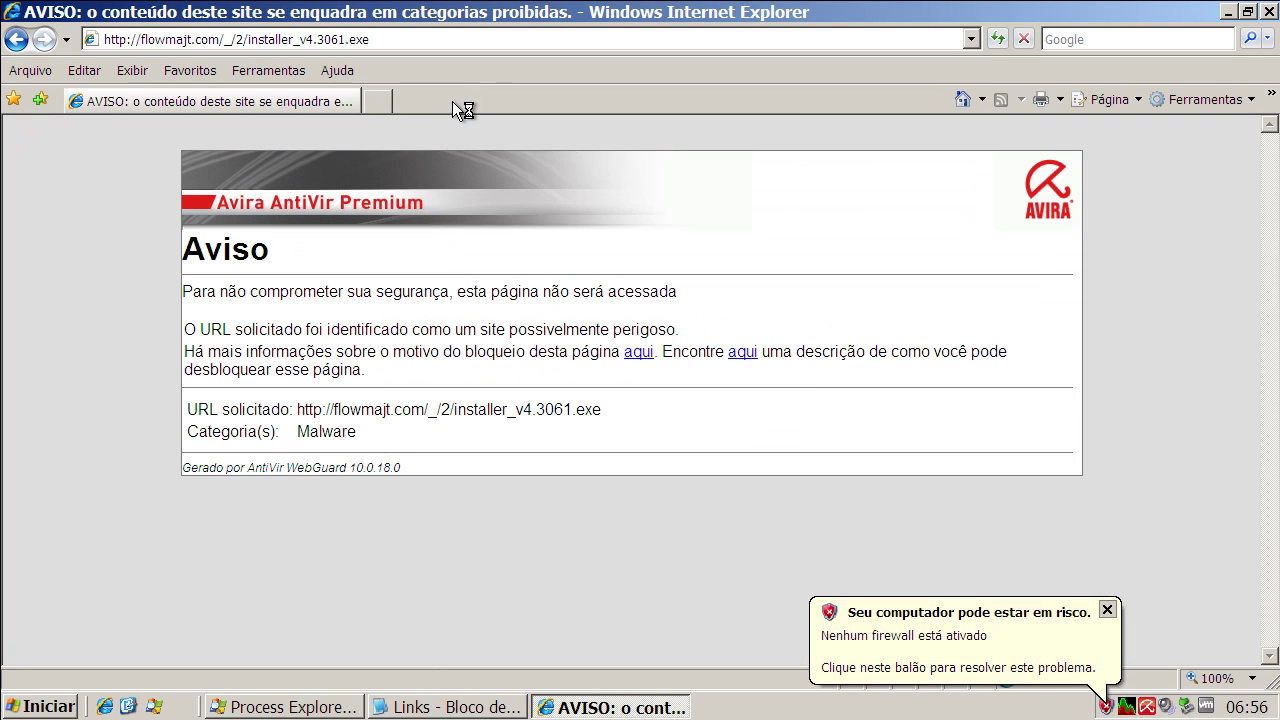
{"action": "left_click", "coordinate": [1107, 610]}
{"action": "left_click", "coordinate": [500, 707]}
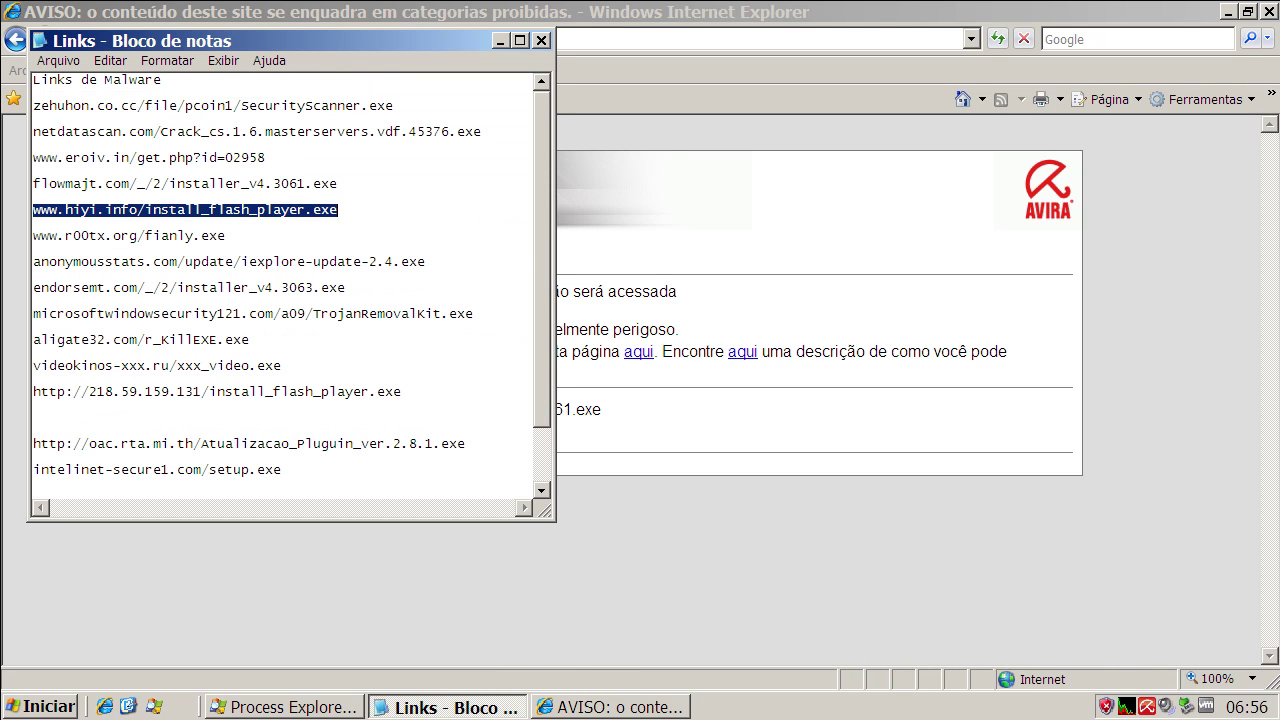
{"action": "double_click", "coordinate": [212, 237]}
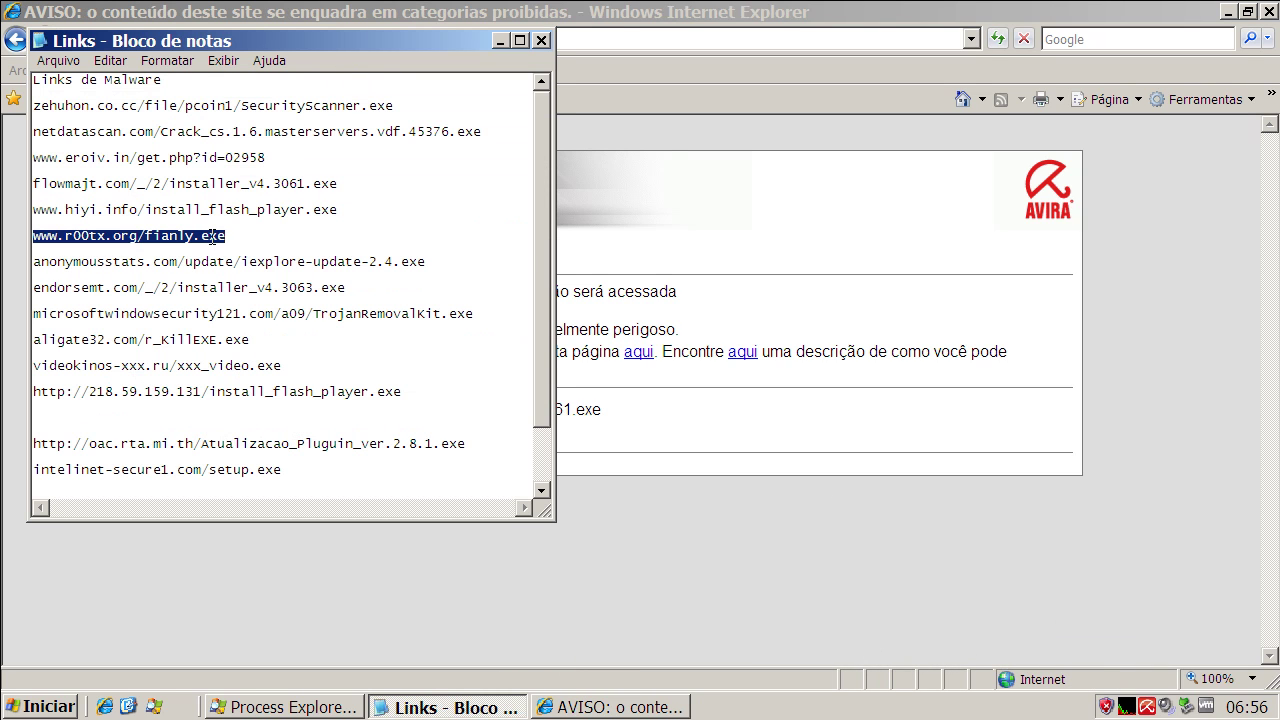
{"action": "right_click", "coordinate": [212, 237]}
{"action": "left_click", "coordinate": [255, 298]}
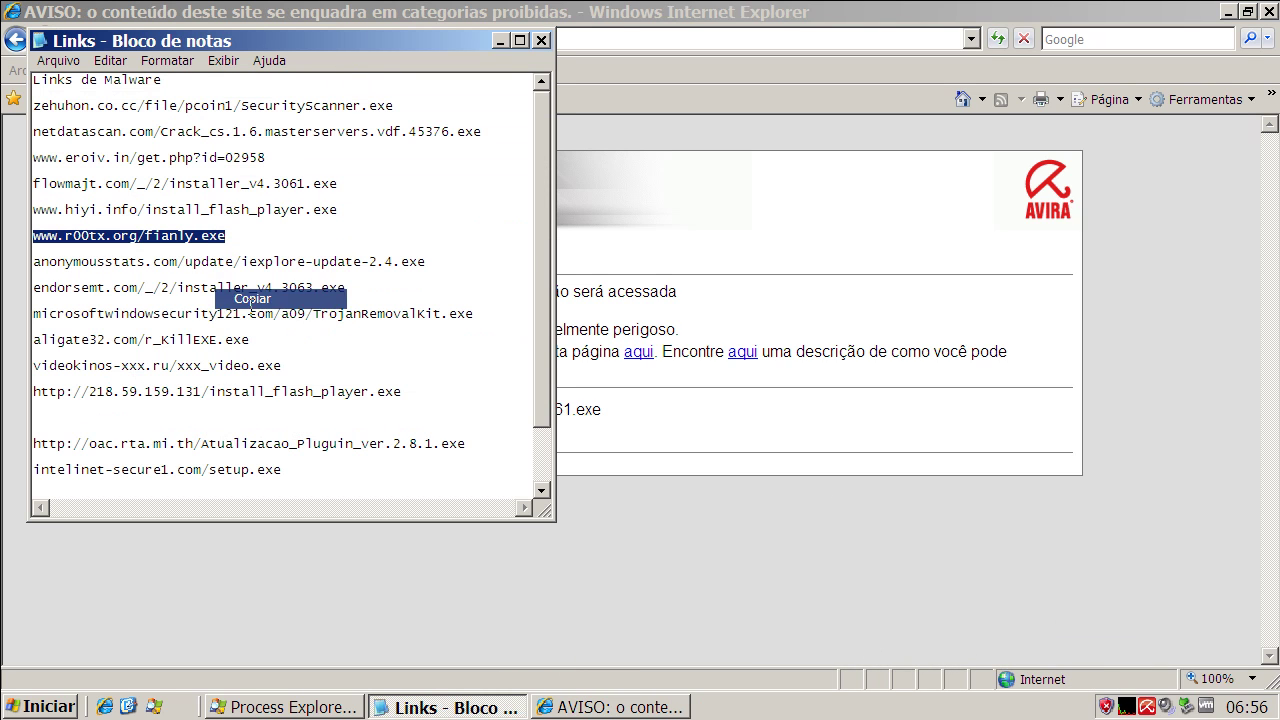
{"action": "left_click", "coordinate": [500, 40]}
{"action": "left_click", "coordinate": [452, 38]}
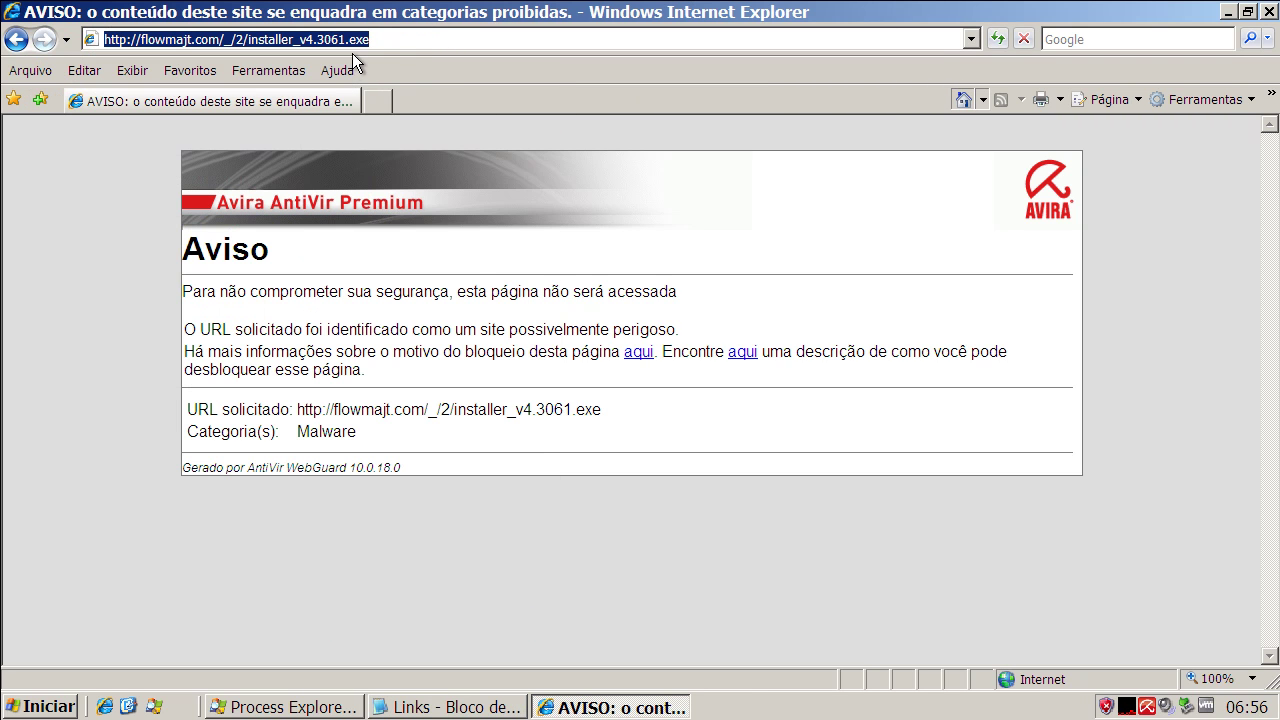
{"action": "key", "text": "Return"}
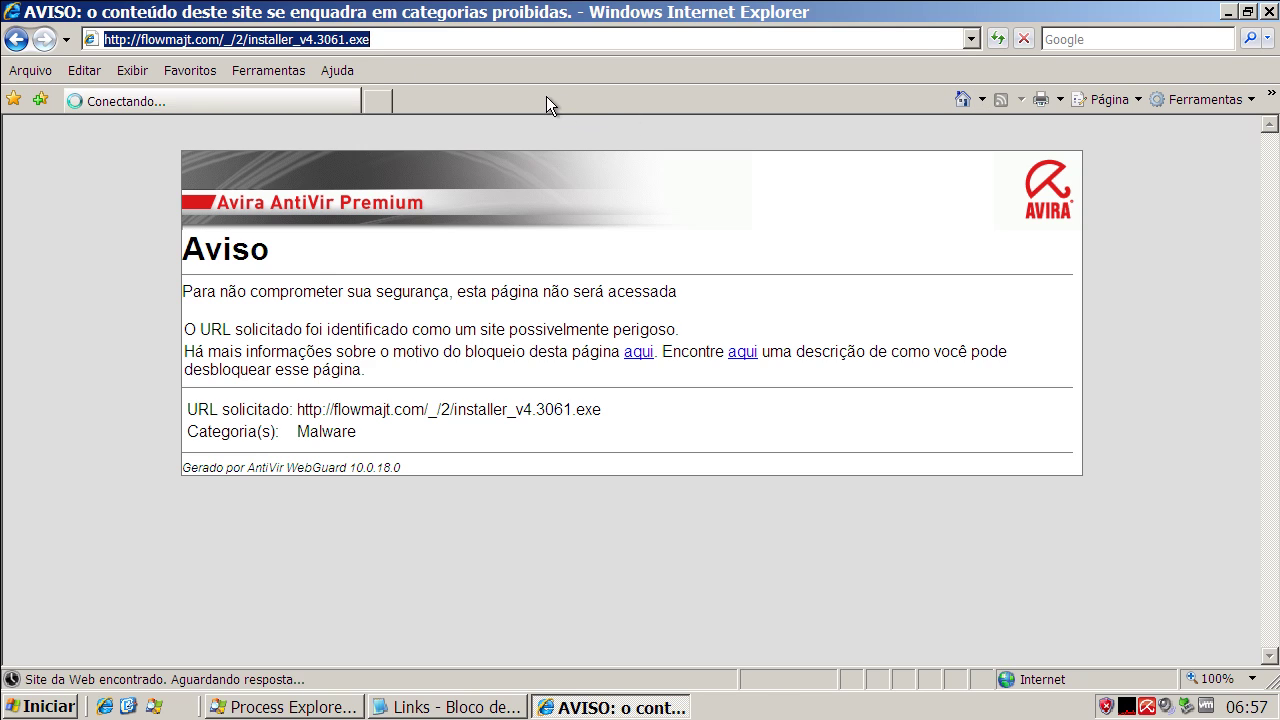
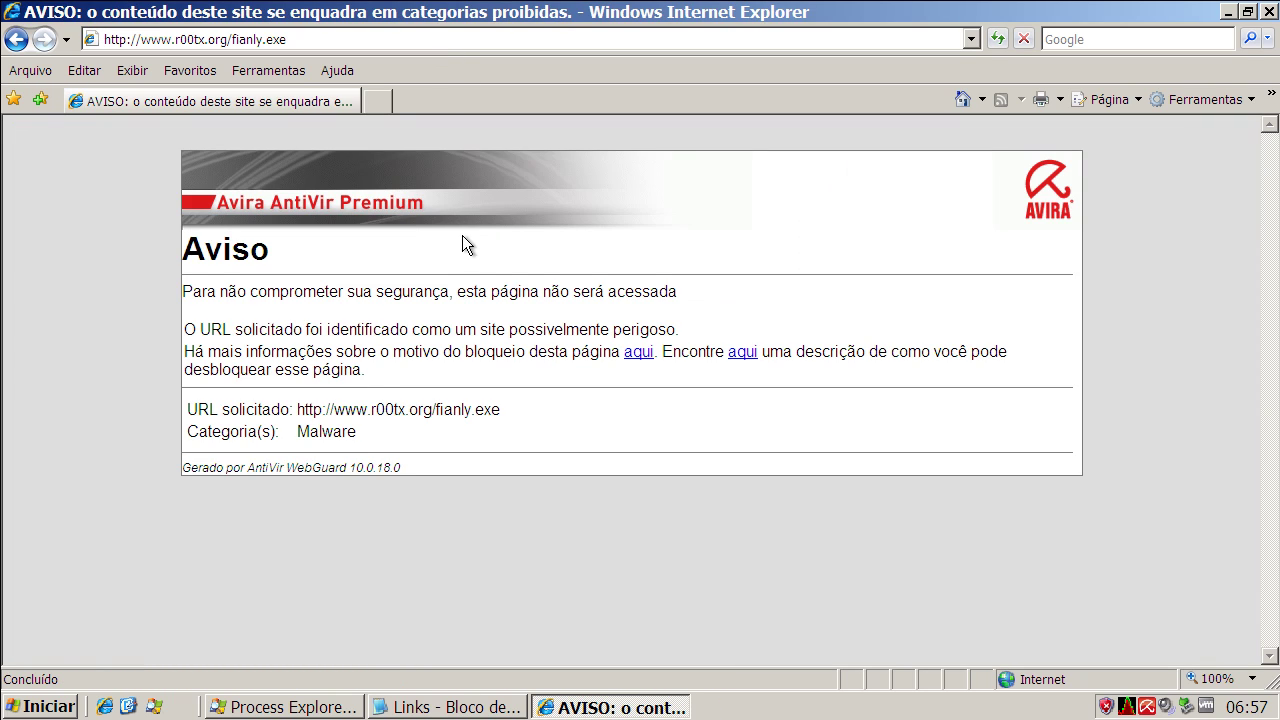
- Copy the URL anonymousstats.com/update/iexplore-update-2.4.exe from the Links text file and load it in Internet Explorer
{"action": "left_click", "coordinate": [447, 707]}
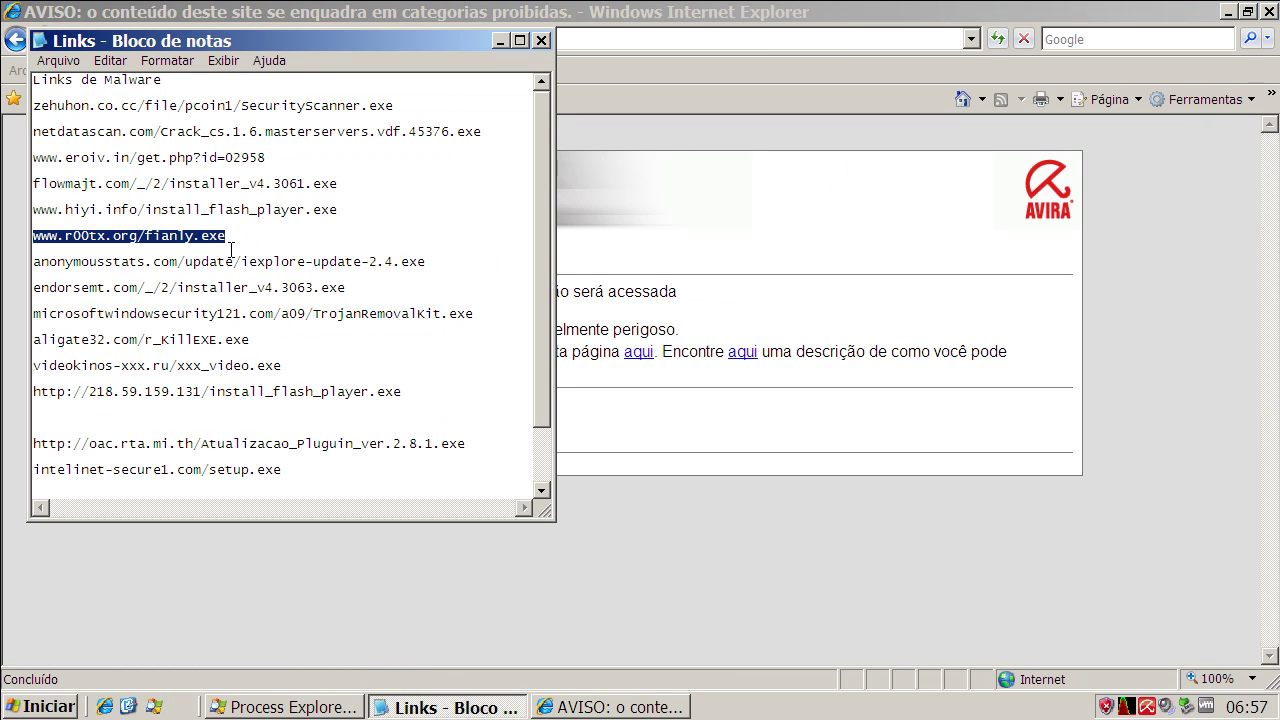
{"action": "left_click", "coordinate": [235, 262]}
{"action": "double_click", "coordinate": [235, 262]}
{"action": "right_click", "coordinate": [235, 262]}
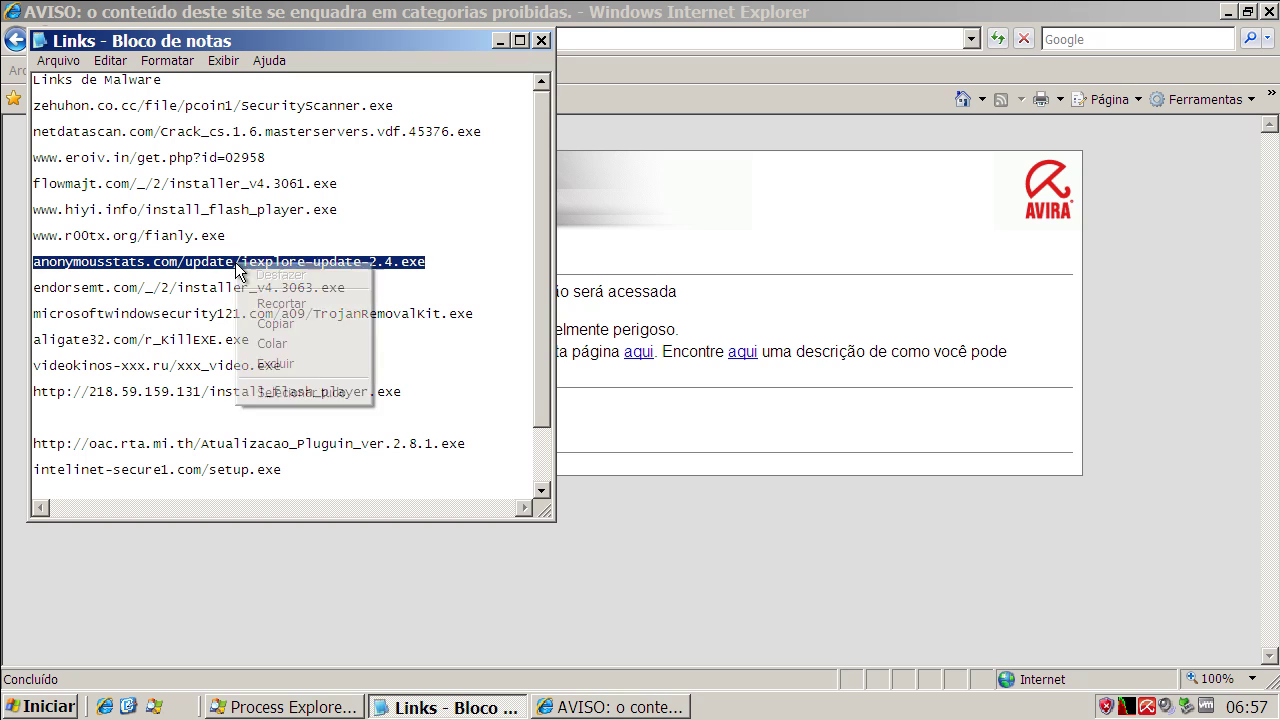
{"action": "left_click", "coordinate": [316, 330]}
{"action": "left_click", "coordinate": [645, 206]}
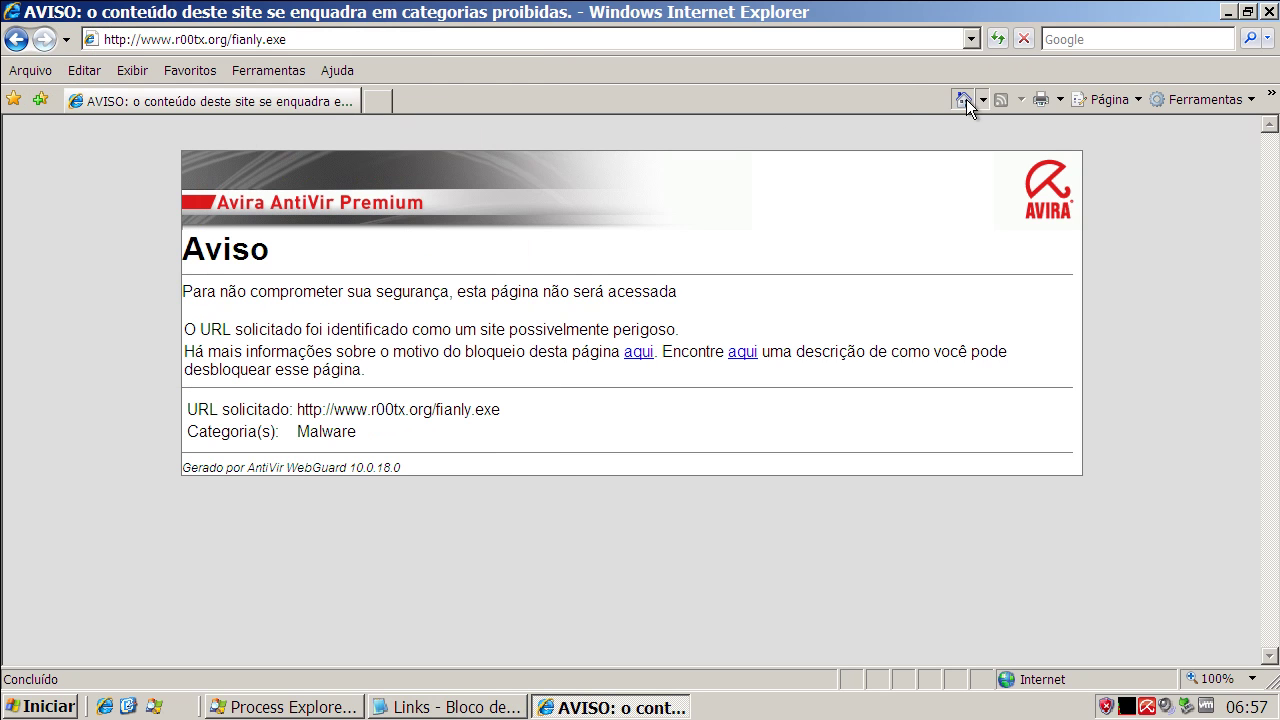
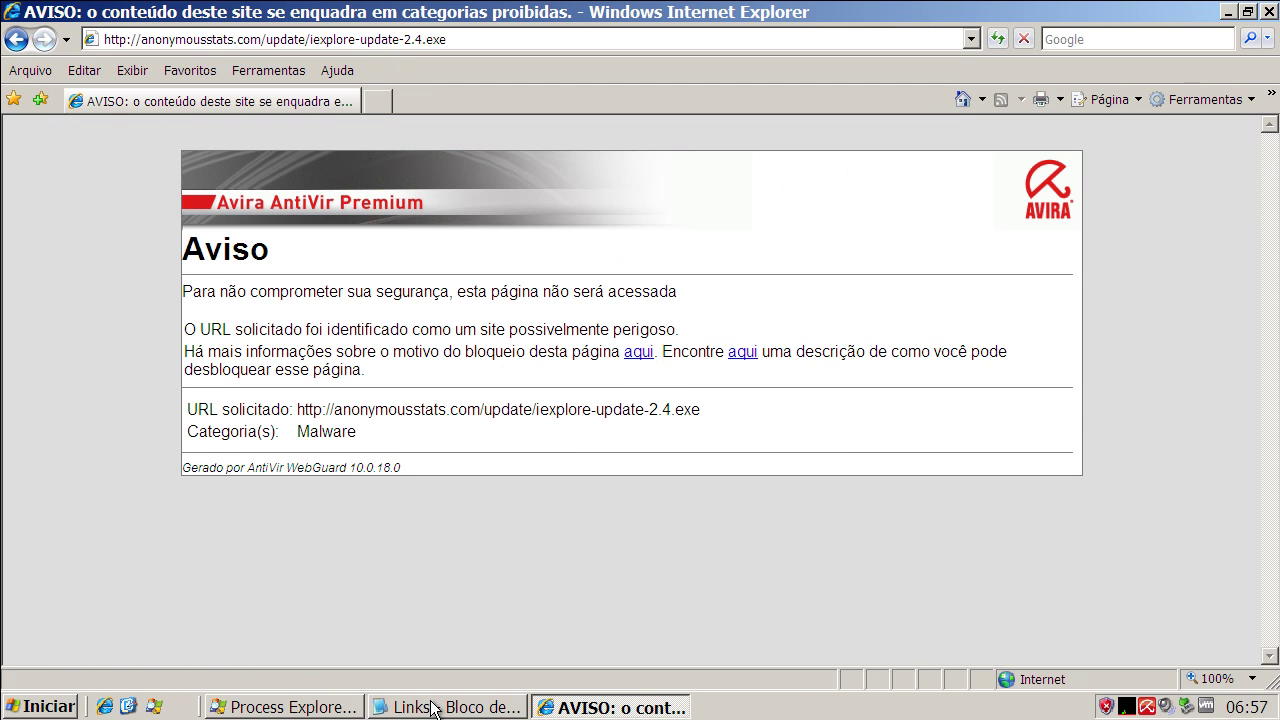
- Copy the URL endorsemt.com/_/2/installer_v4.3063.exe from the Links text file
{"action": "left_click", "coordinate": [440, 707]}
{"action": "double_click", "coordinate": [182, 290]}
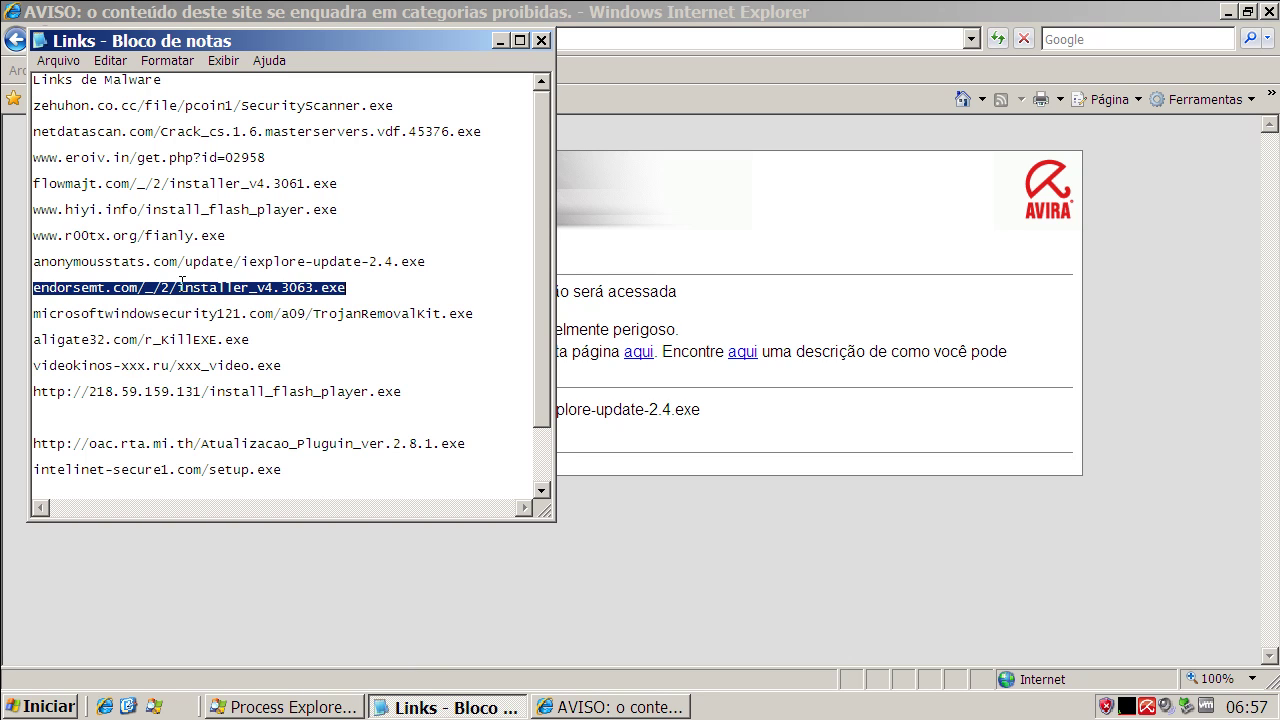
{"action": "right_click", "coordinate": [182, 291]}
{"action": "left_click", "coordinate": [211, 347]}
- Bring up the Internet Explorer window and load the copied endorsemt.com link in it
{"action": "left_click", "coordinate": [641, 190]}
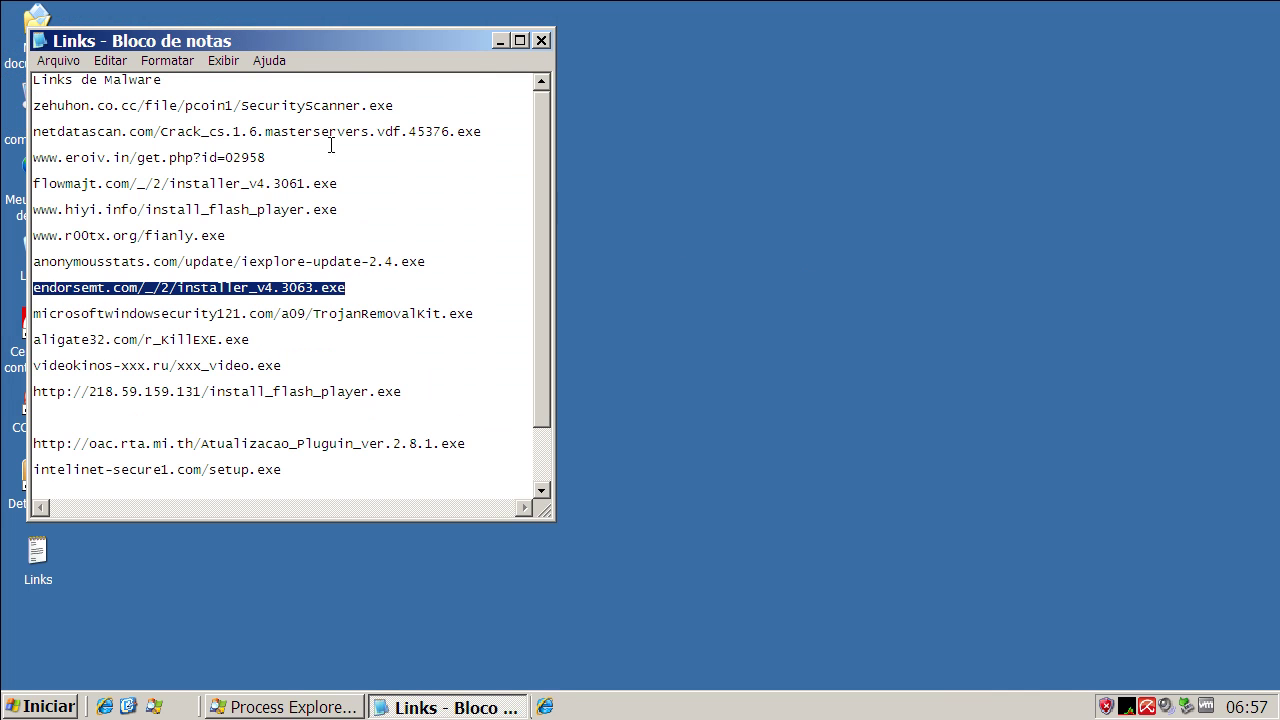
{"action": "left_click", "coordinate": [657, 705]}
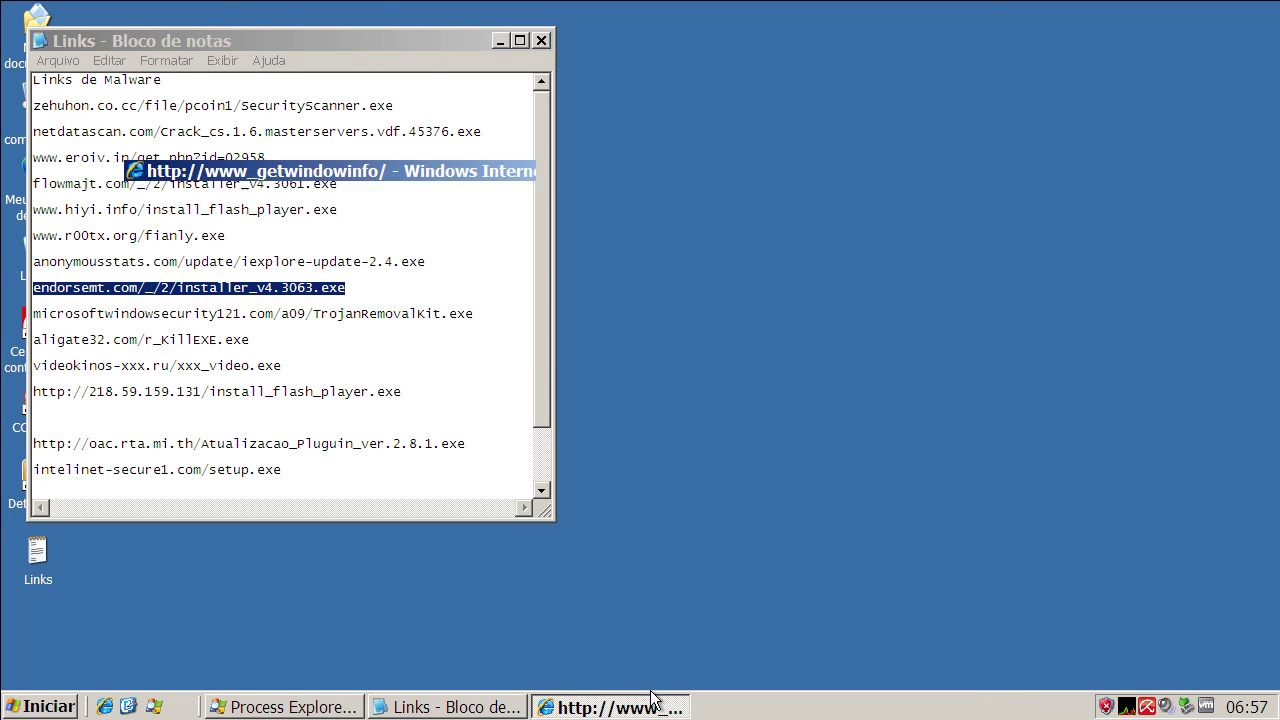
{"action": "left_click", "coordinate": [467, 44]}
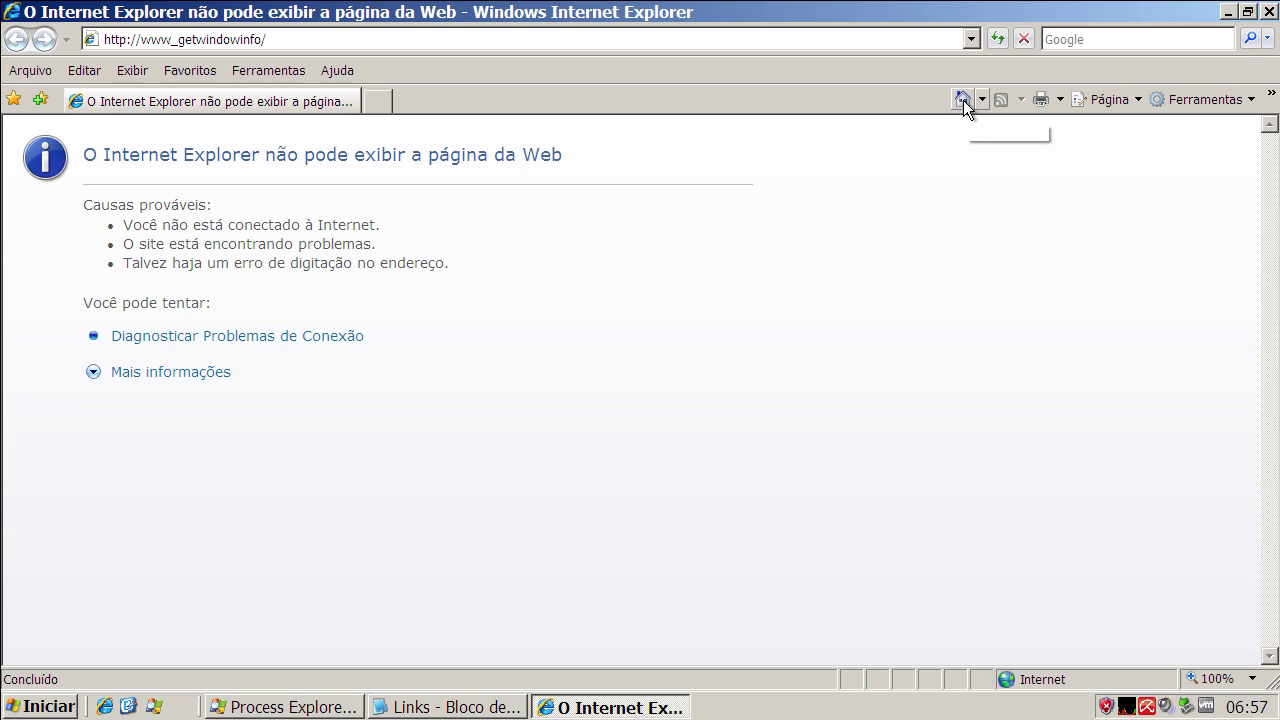
{"action": "left_click", "coordinate": [369, 38]}
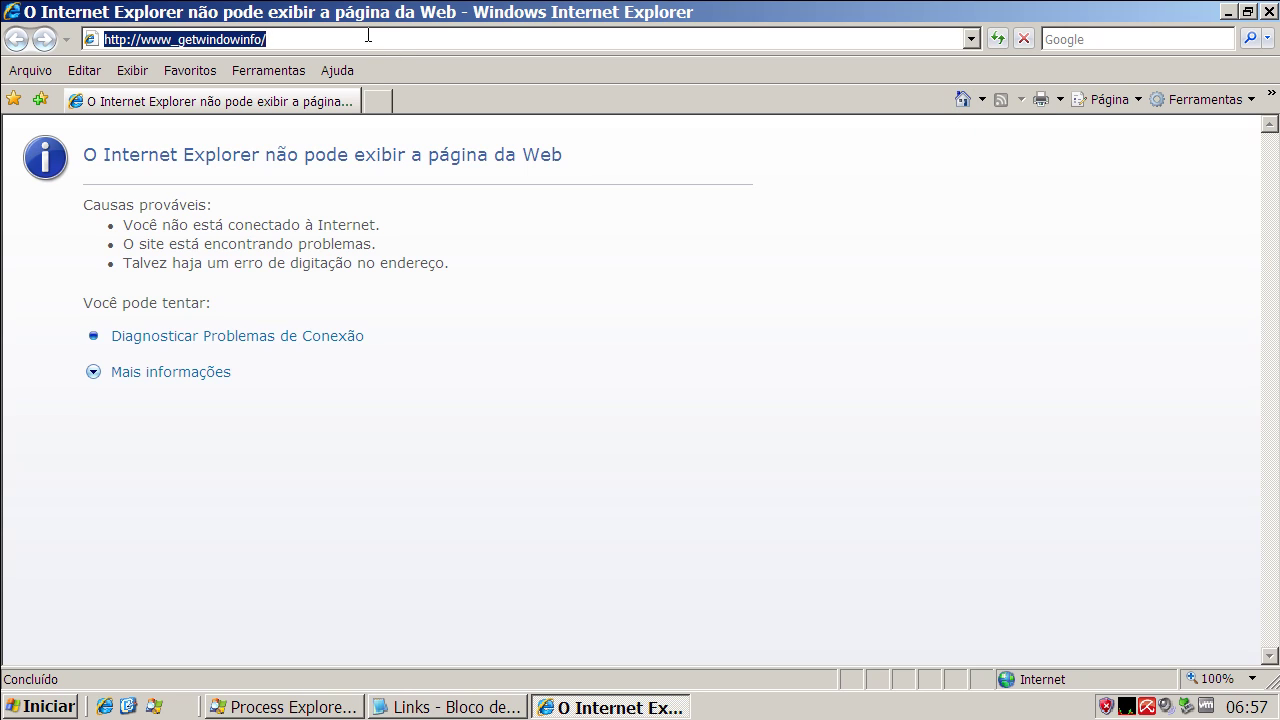
{"action": "key", "text": "ctrl+v"}
{"action": "key", "text": "Return"}
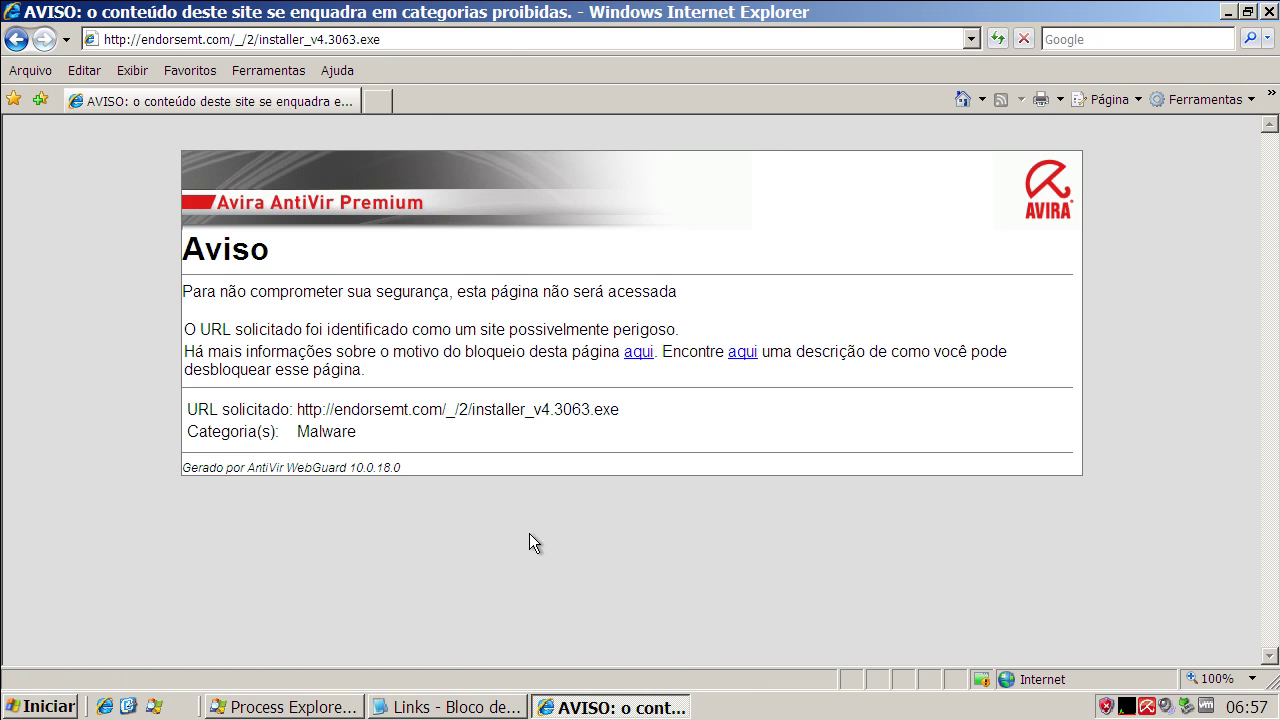
- Copy the URL microsoftwindowsecurity121.com/a09/TrojanRemovalKit.exe from the Links text file
{"action": "left_click", "coordinate": [460, 708]}
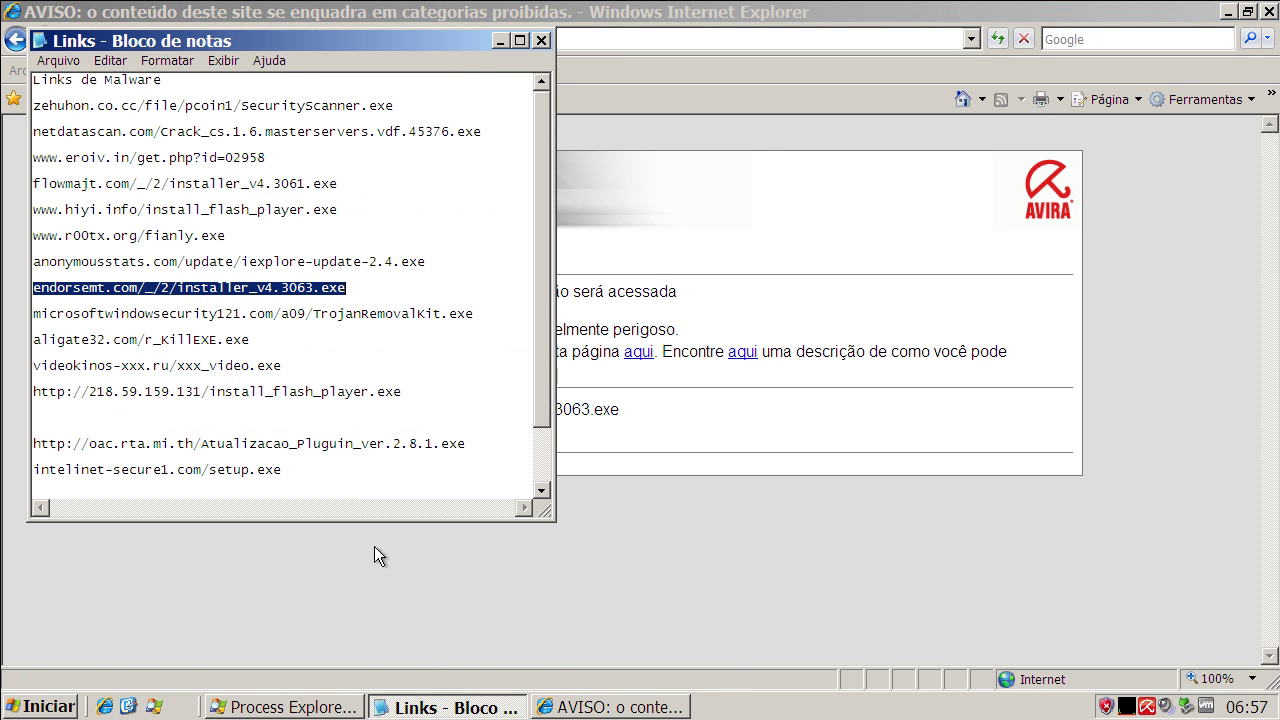
{"action": "double_click", "coordinate": [329, 314]}
{"action": "right_click", "coordinate": [329, 314]}
{"action": "left_click", "coordinate": [366, 374]}
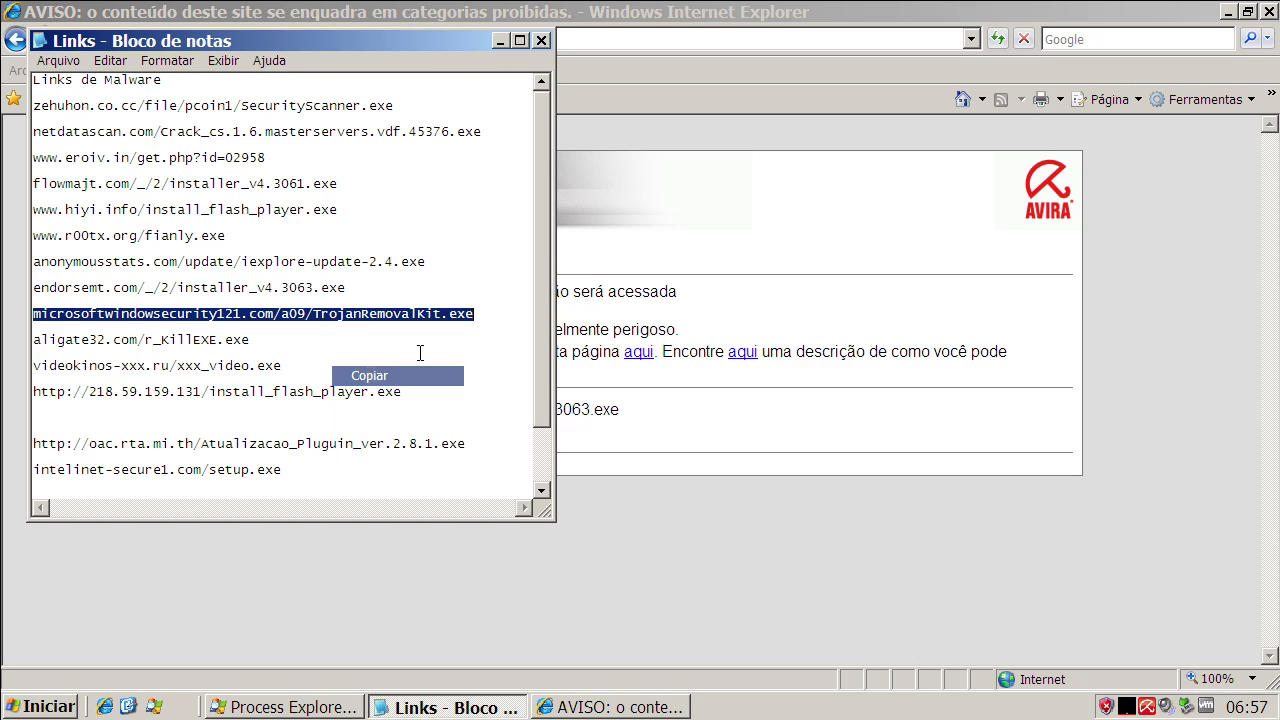
- Load the copied microsoftwindowsecurity121.com link in Internet Explorer and run TrojanRemovalKit.exe, accepting the security warnings
{"action": "left_click", "coordinate": [665, 232]}
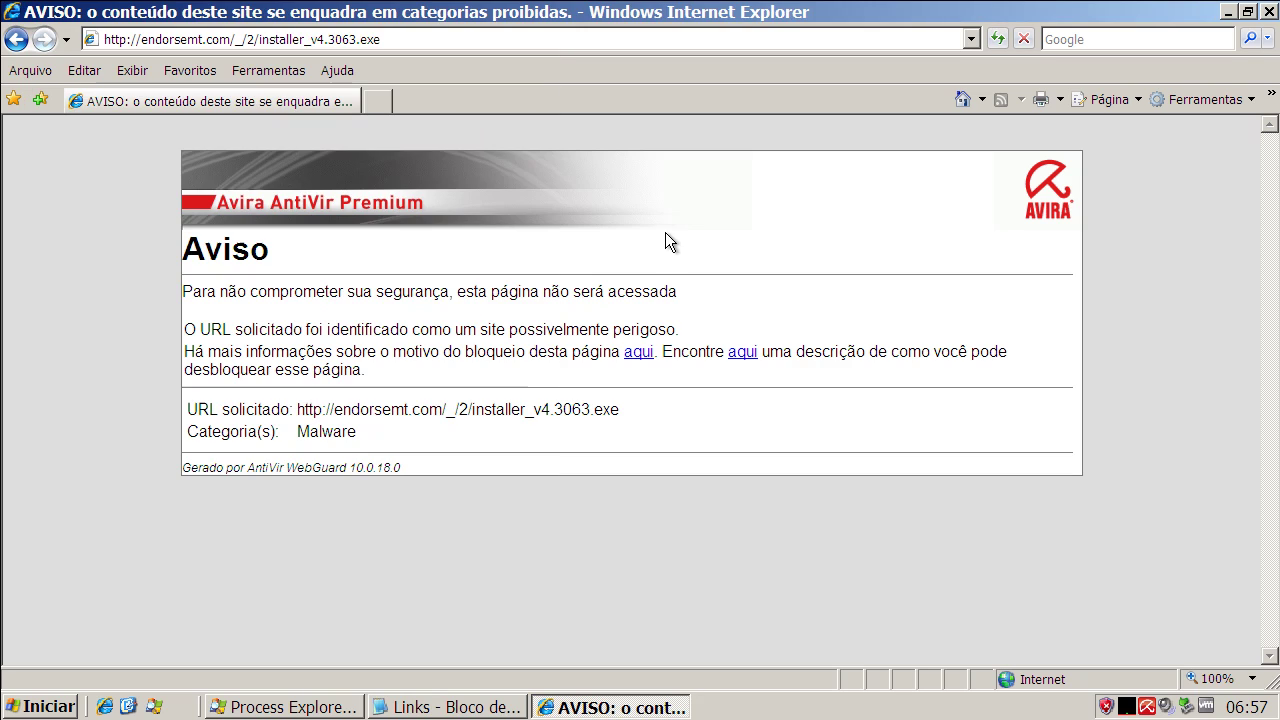
{"action": "left_click", "coordinate": [463, 36]}
{"action": "key", "text": "ctrl+v"}
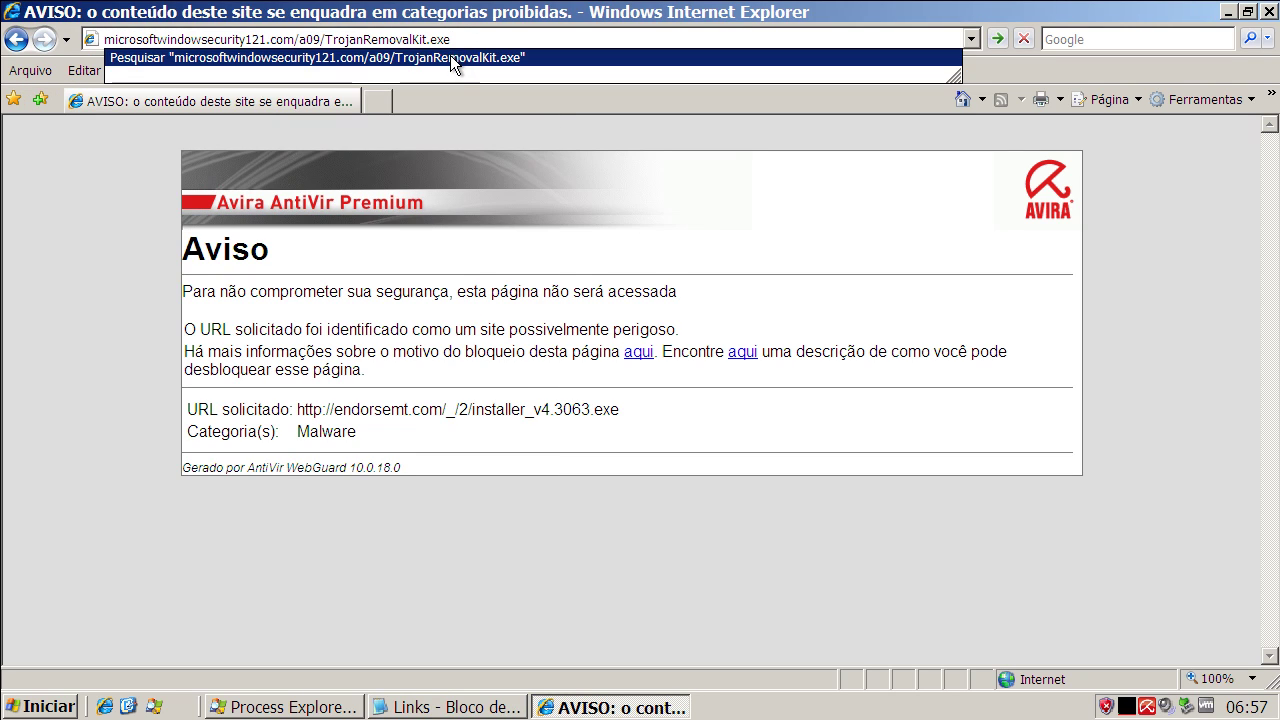
{"action": "key", "text": "Return"}
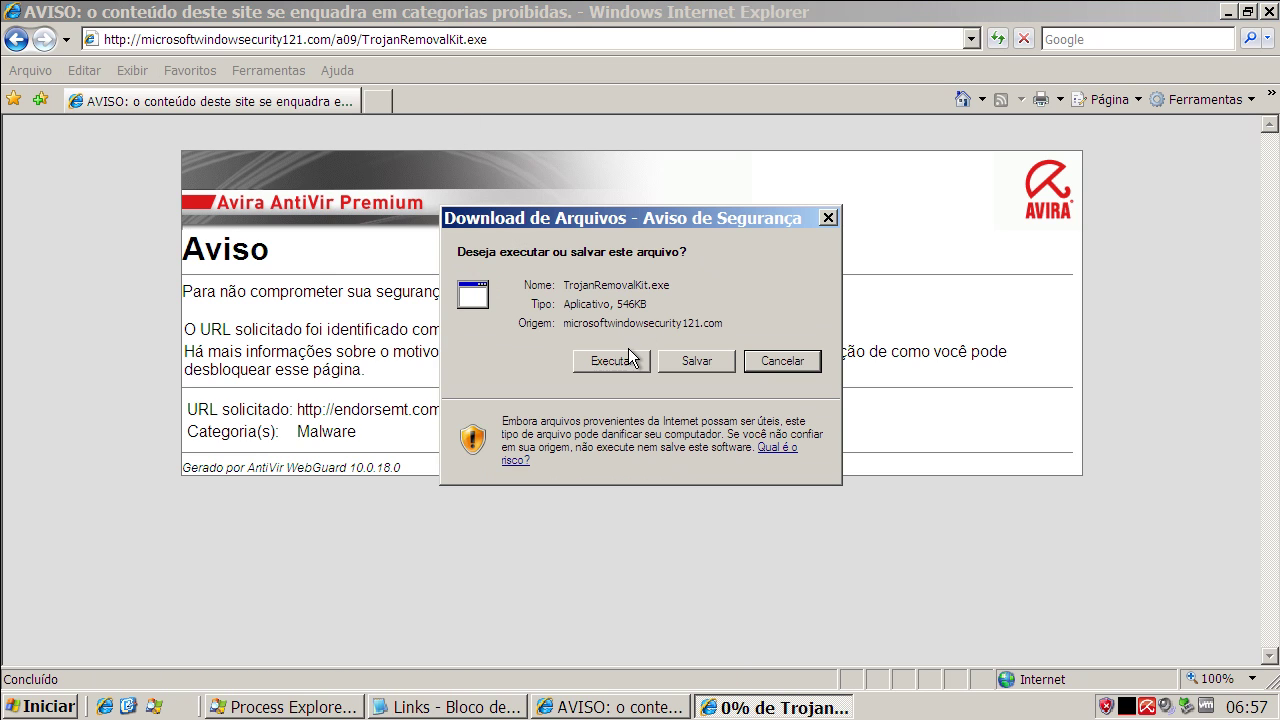
{"action": "left_click", "coordinate": [628, 358]}
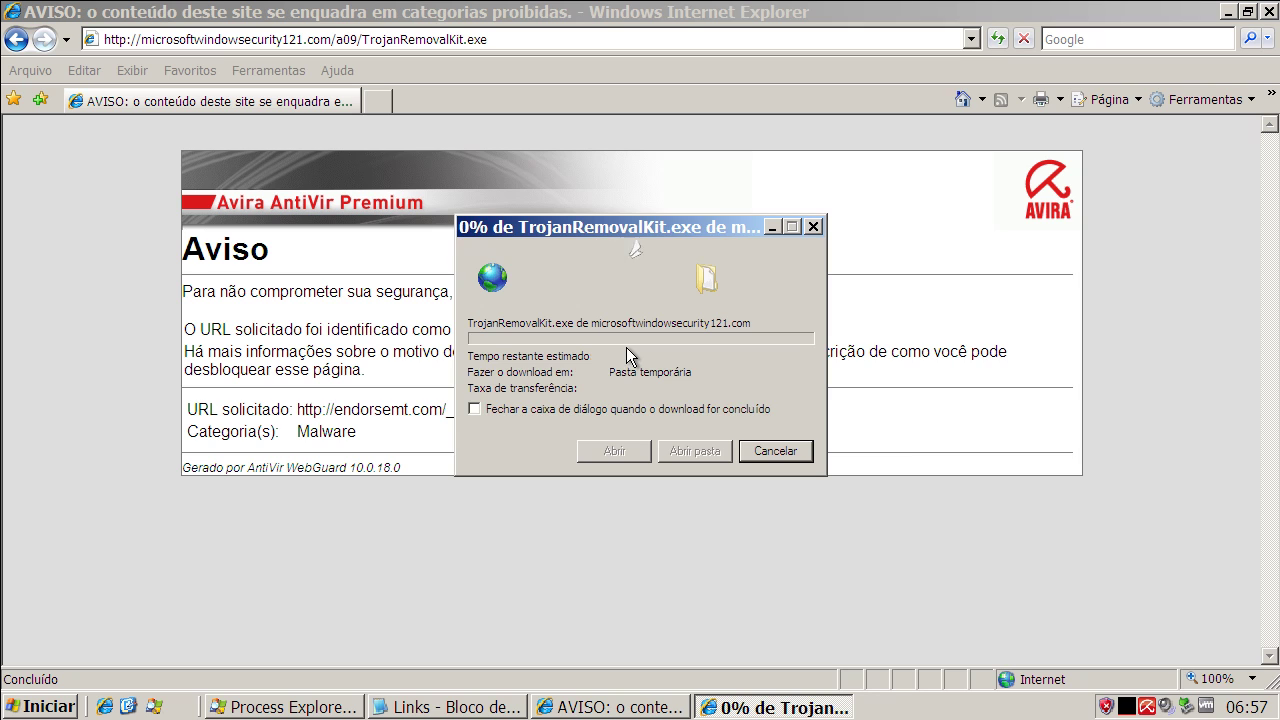
{"action": "left_click", "coordinate": [742, 370]}
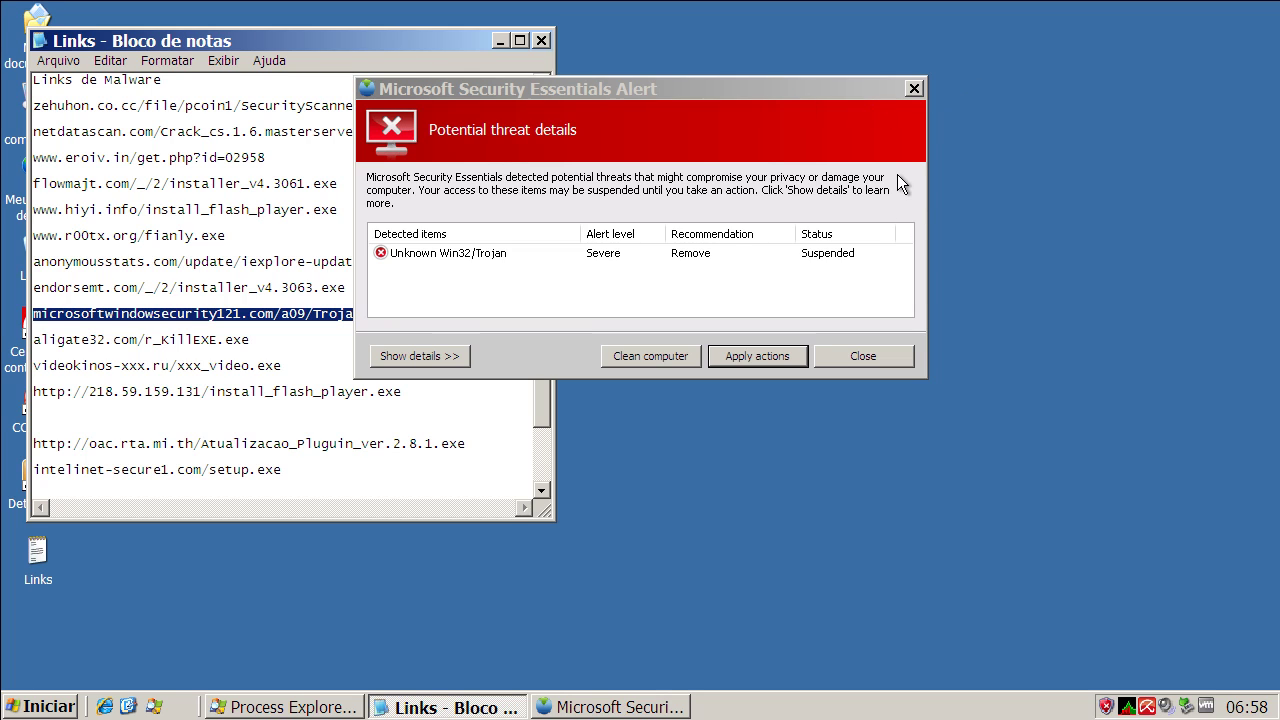
- Try to close the Microsoft Security Essentials Alert window
{"action": "left_click", "coordinate": [914, 88]}
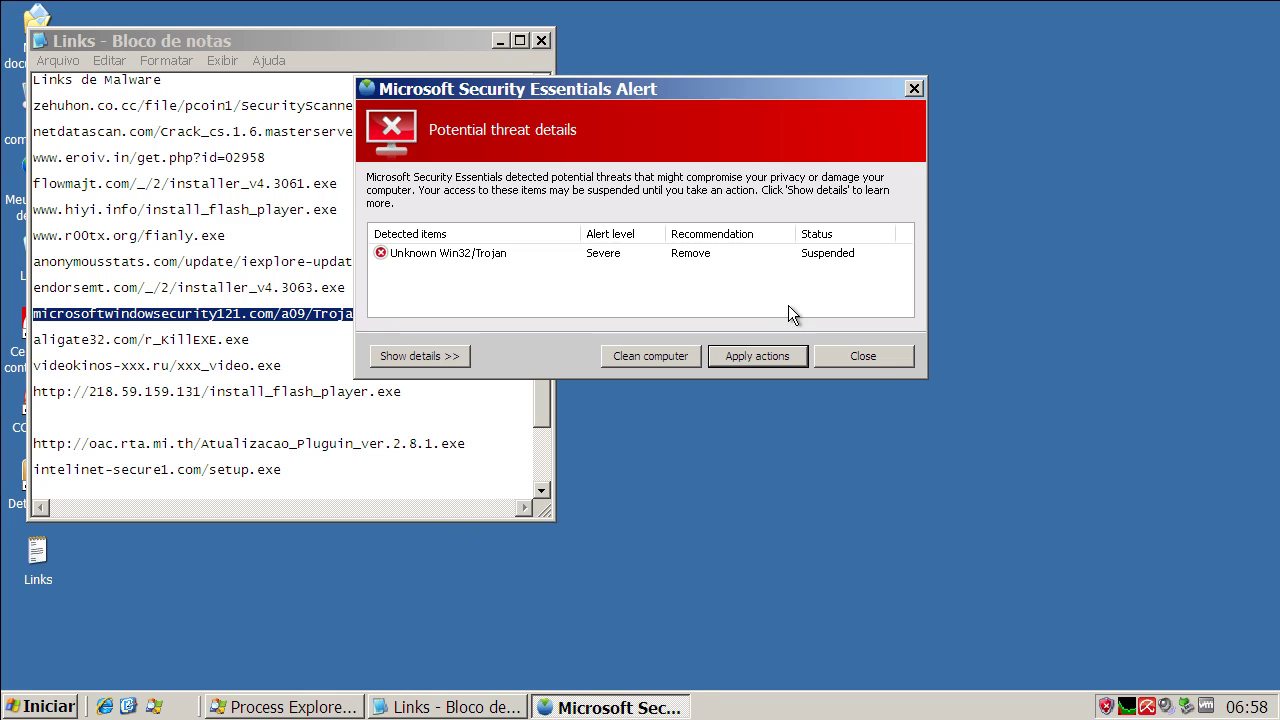
{"action": "left_click", "coordinate": [876, 352]}
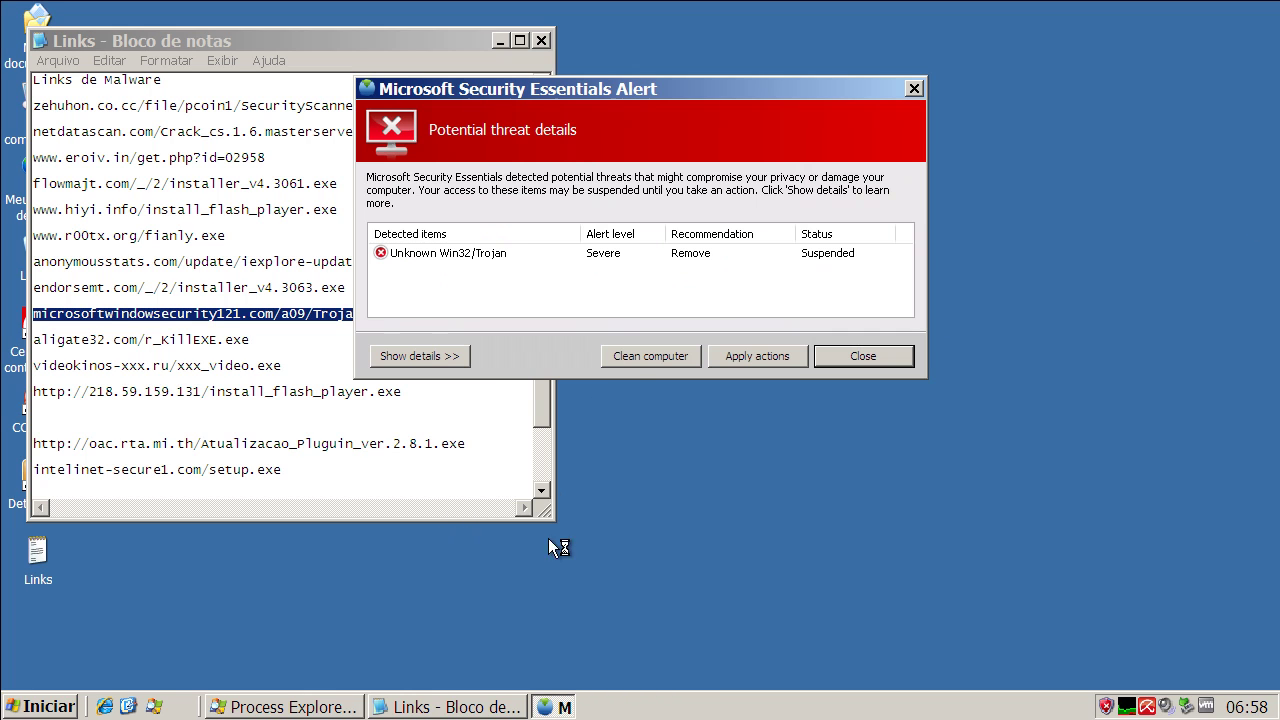
{"action": "left_click", "coordinate": [849, 351]}
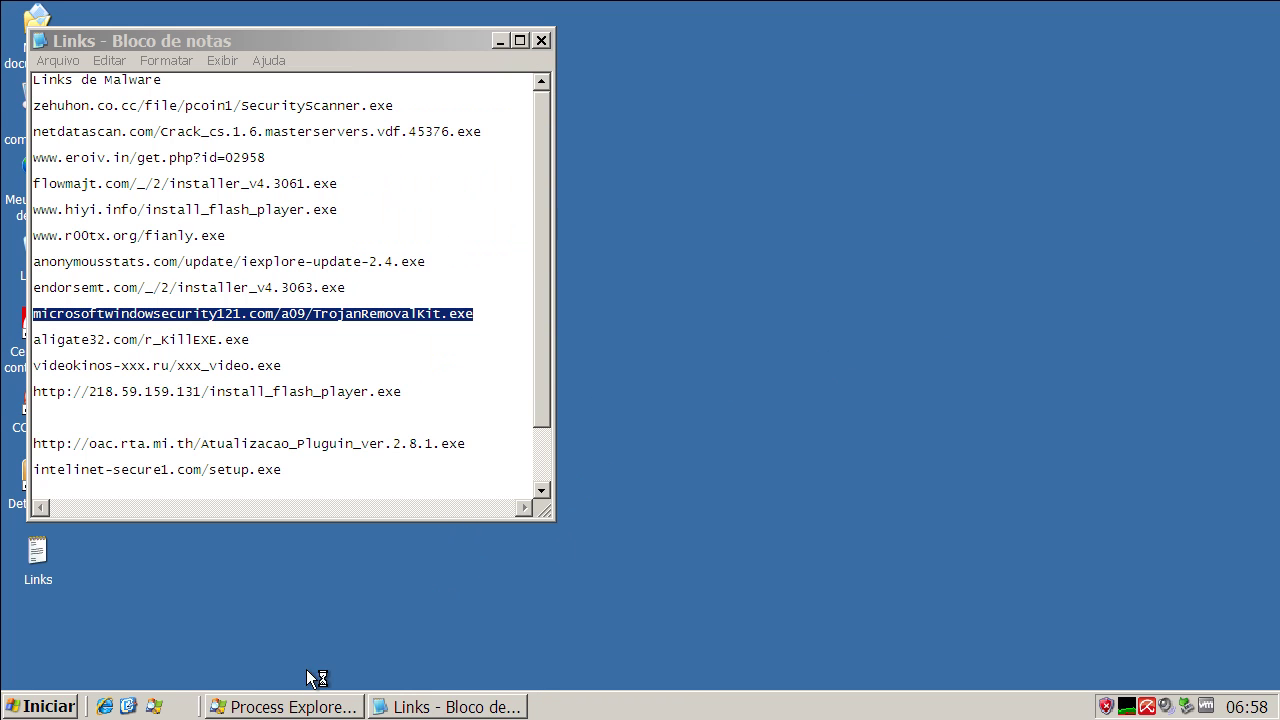
- Kill the 13.exe process in Process Explorer, then close the Microsoft Security Essentials Alert and minimize Process Explorer
{"action": "left_click", "coordinate": [290, 707]}
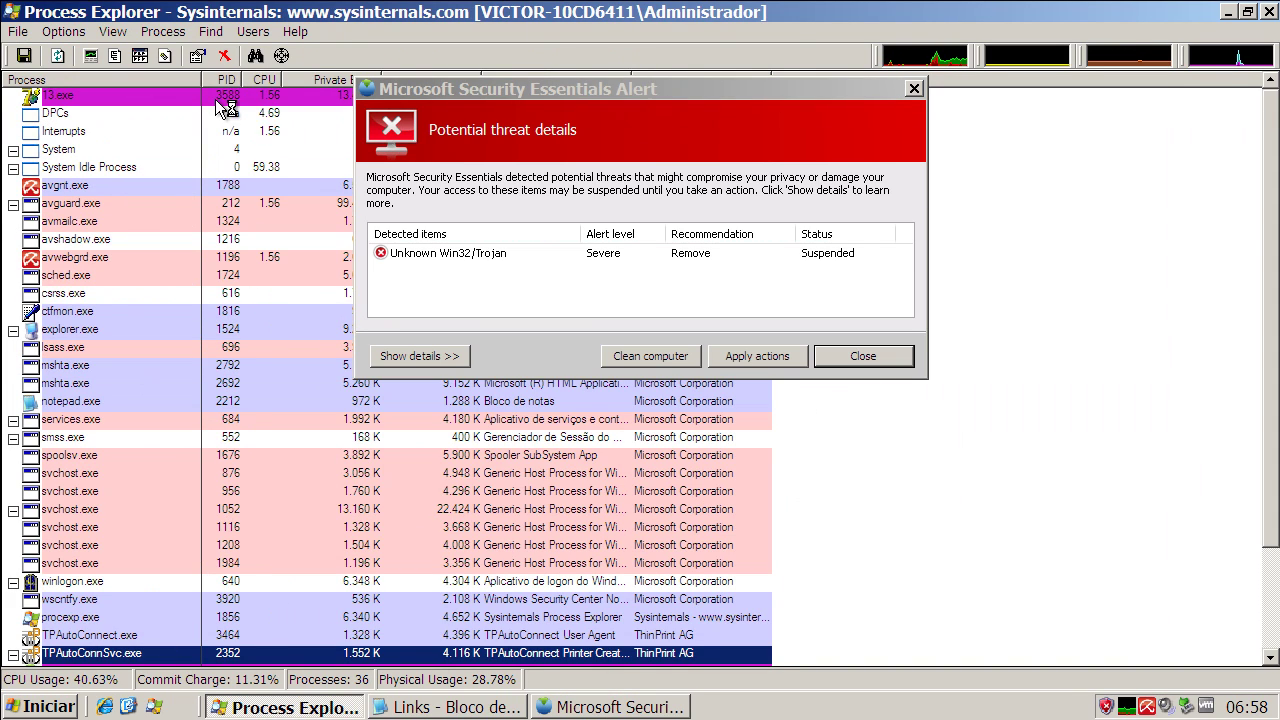
{"action": "right_click", "coordinate": [219, 97]}
{"action": "left_click", "coordinate": [270, 169]}
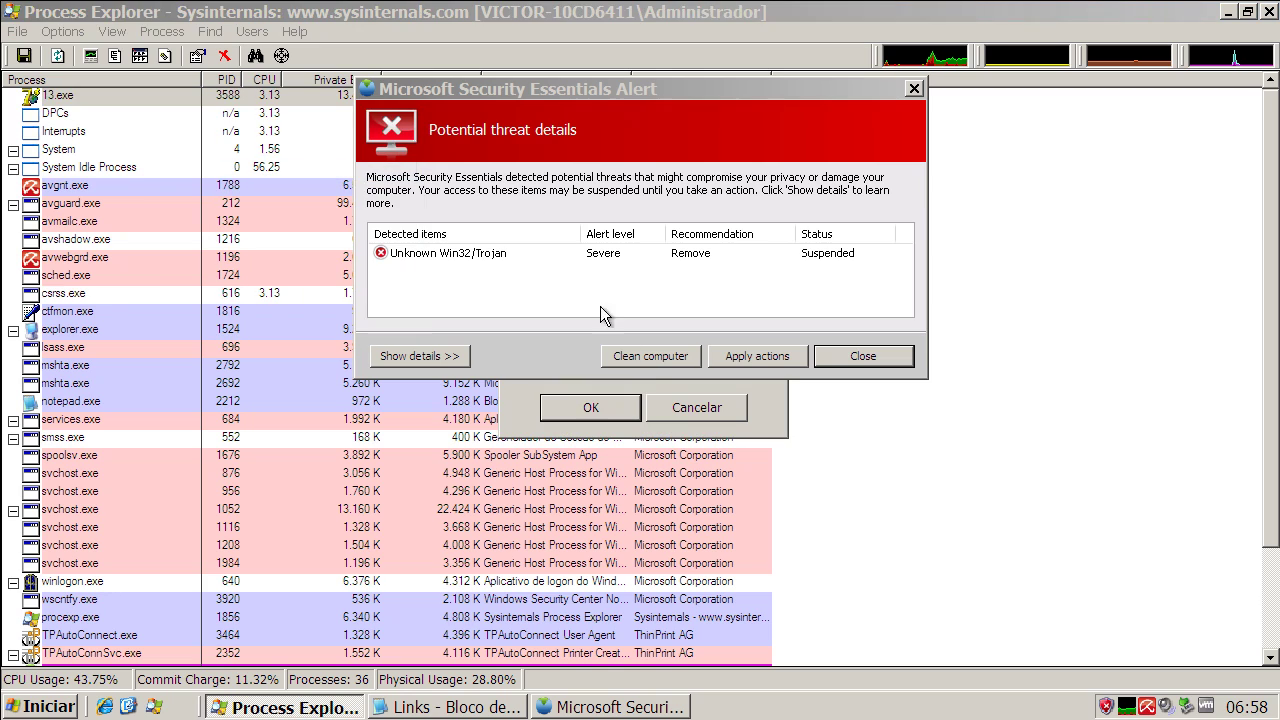
{"action": "left_click", "coordinate": [608, 409]}
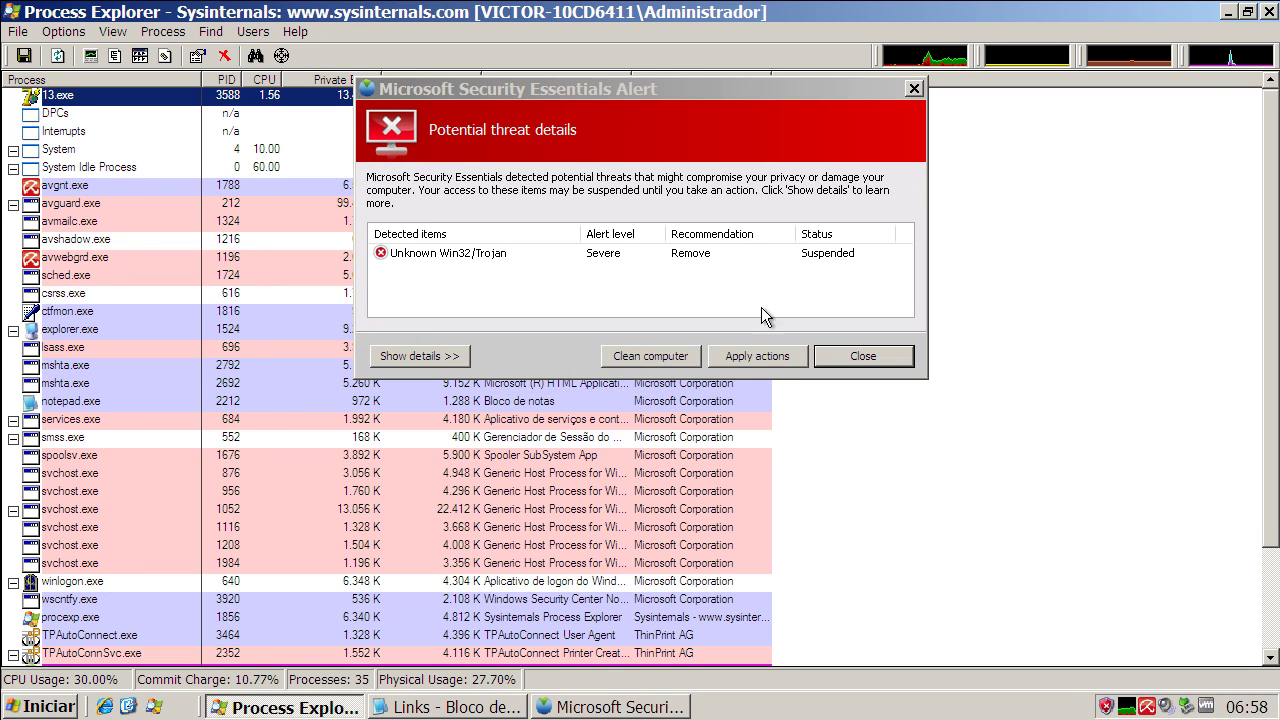
{"action": "left_click", "coordinate": [914, 89]}
{"action": "left_click", "coordinate": [1227, 12]}
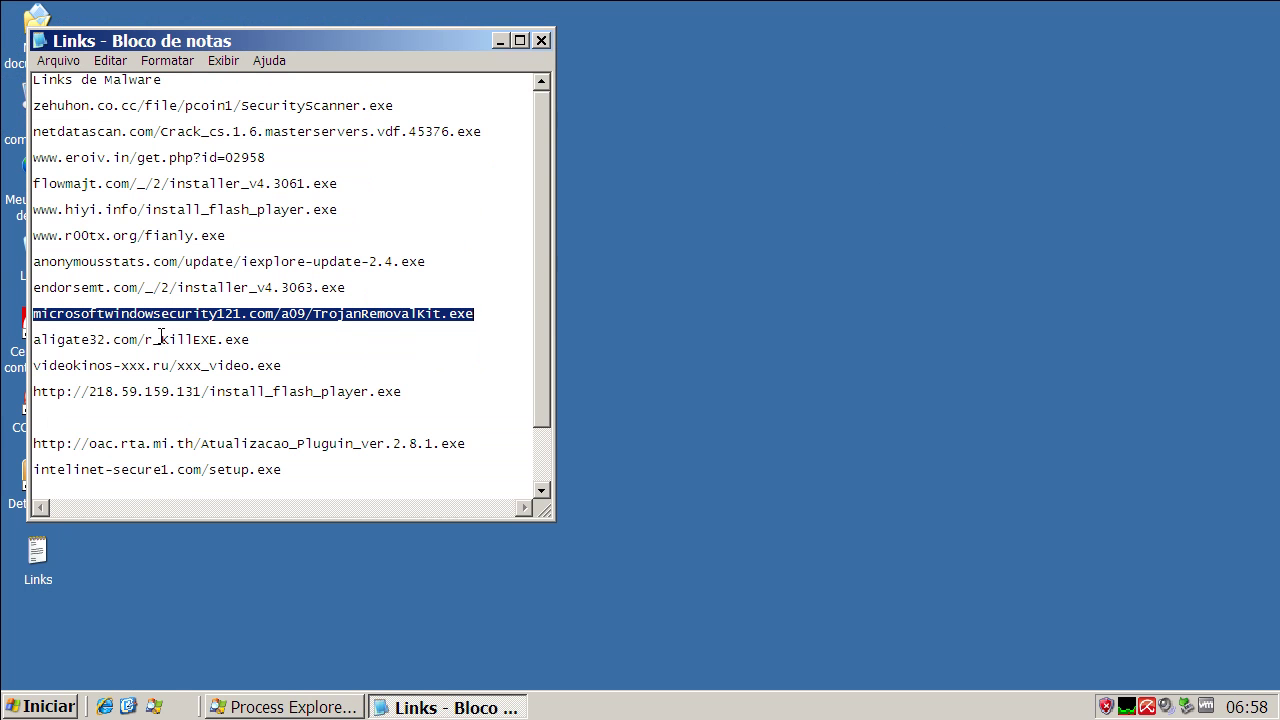
- Copy the URL aligate32.com/r_KillEXE.exe from the Links text file and minimize the file's window
{"action": "double_click", "coordinate": [160, 339]}
{"action": "right_click", "coordinate": [162, 339]}
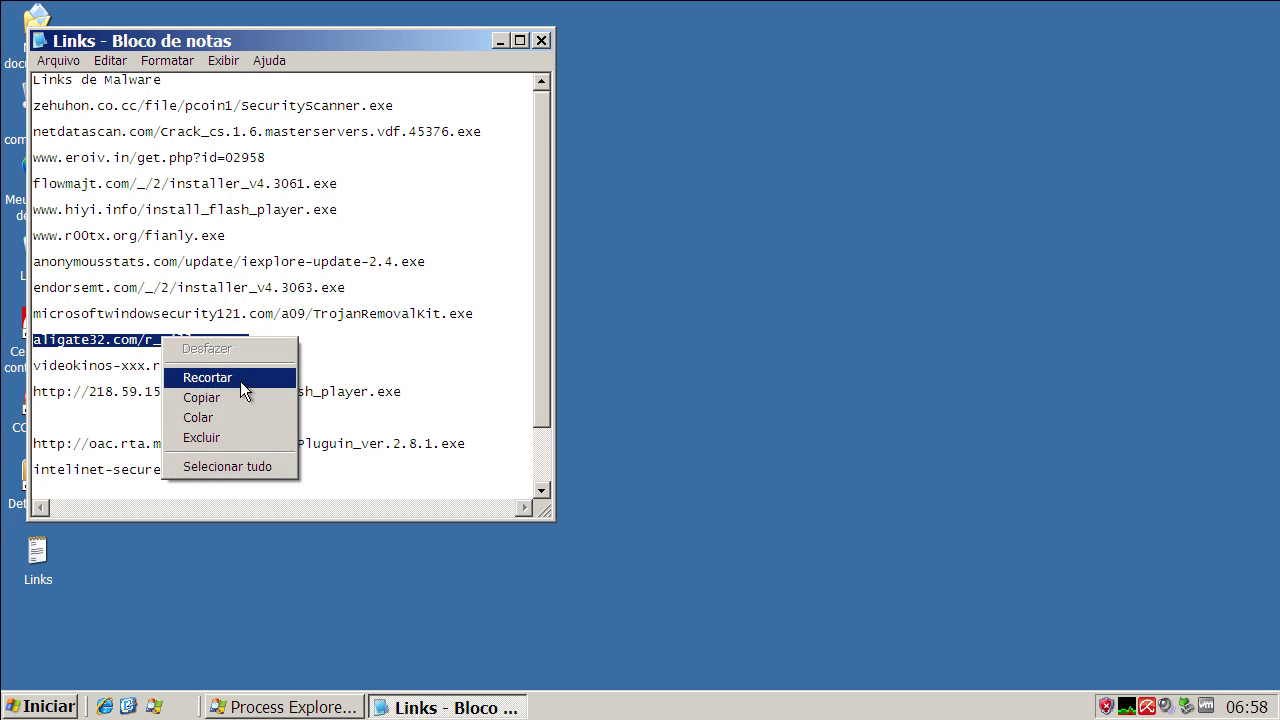
{"action": "left_click", "coordinate": [241, 394]}
{"action": "left_click", "coordinate": [232, 624]}
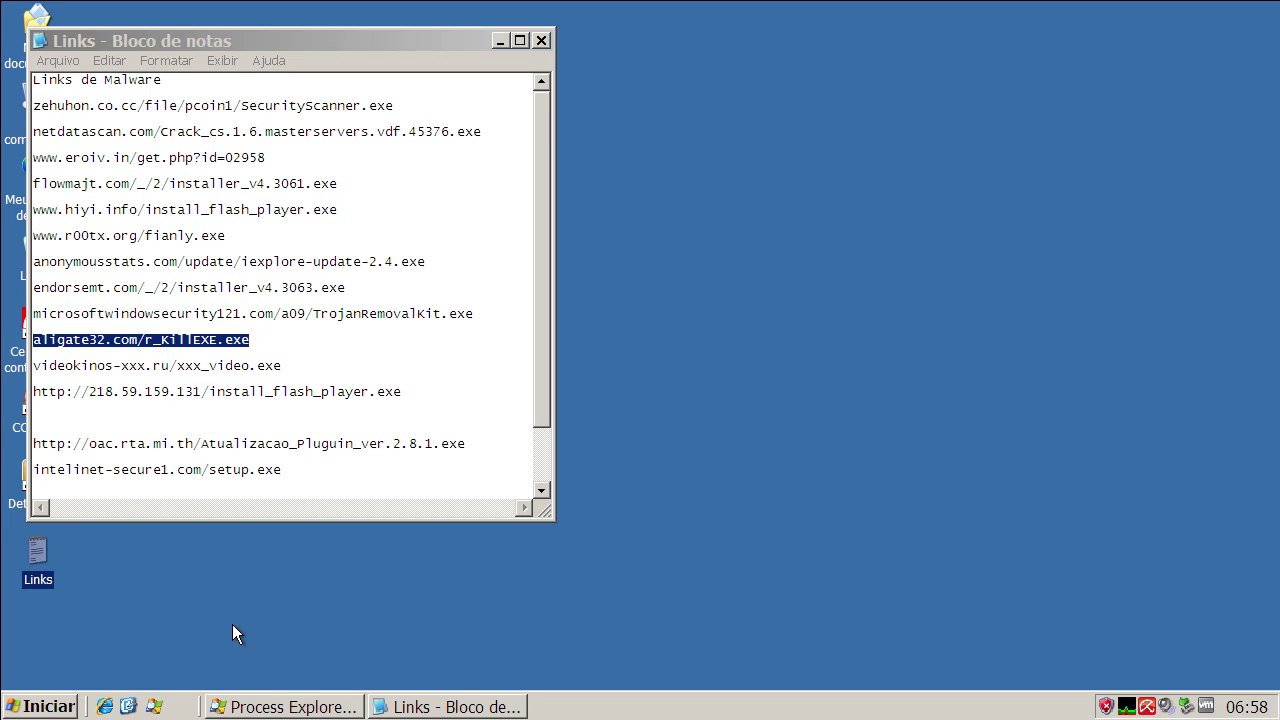
{"action": "left_click", "coordinate": [232, 624]}
{"action": "left_click", "coordinate": [500, 41]}
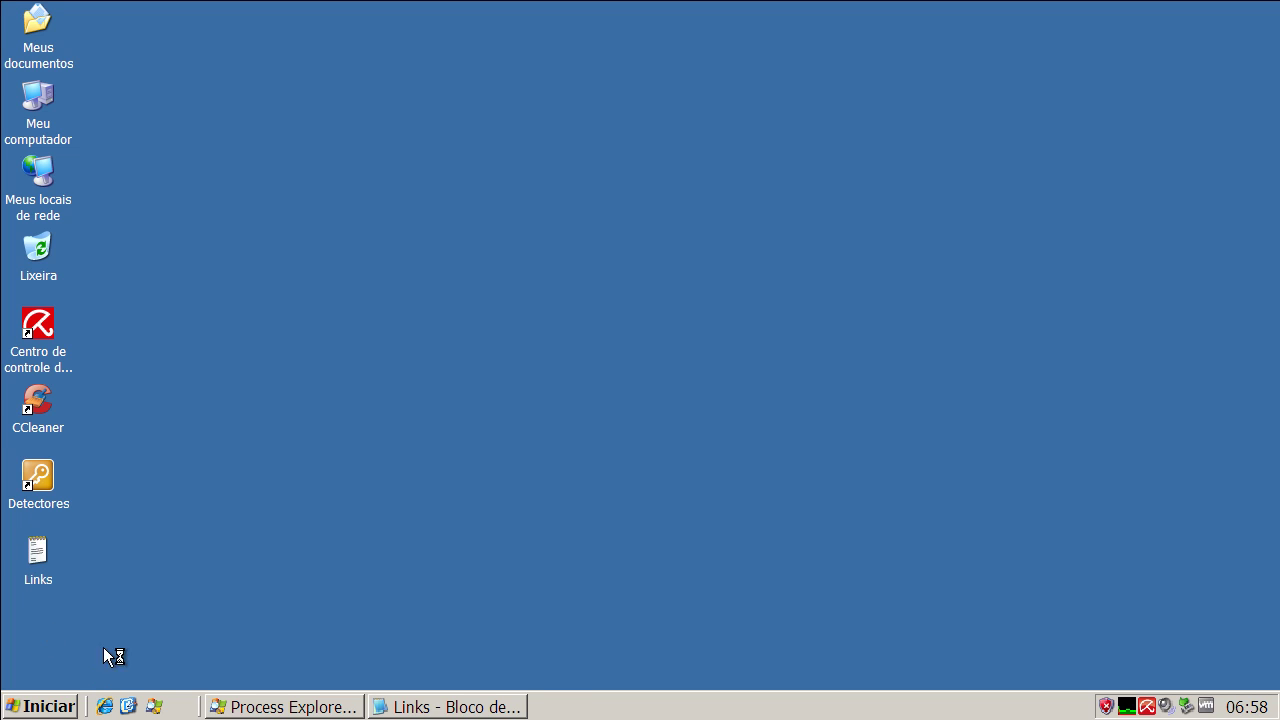
- Kill the TrojanRemovalKit[1].exe process in Process Explorer, confirm, and minimize Process Explorer
{"action": "left_click", "coordinate": [918, 91]}
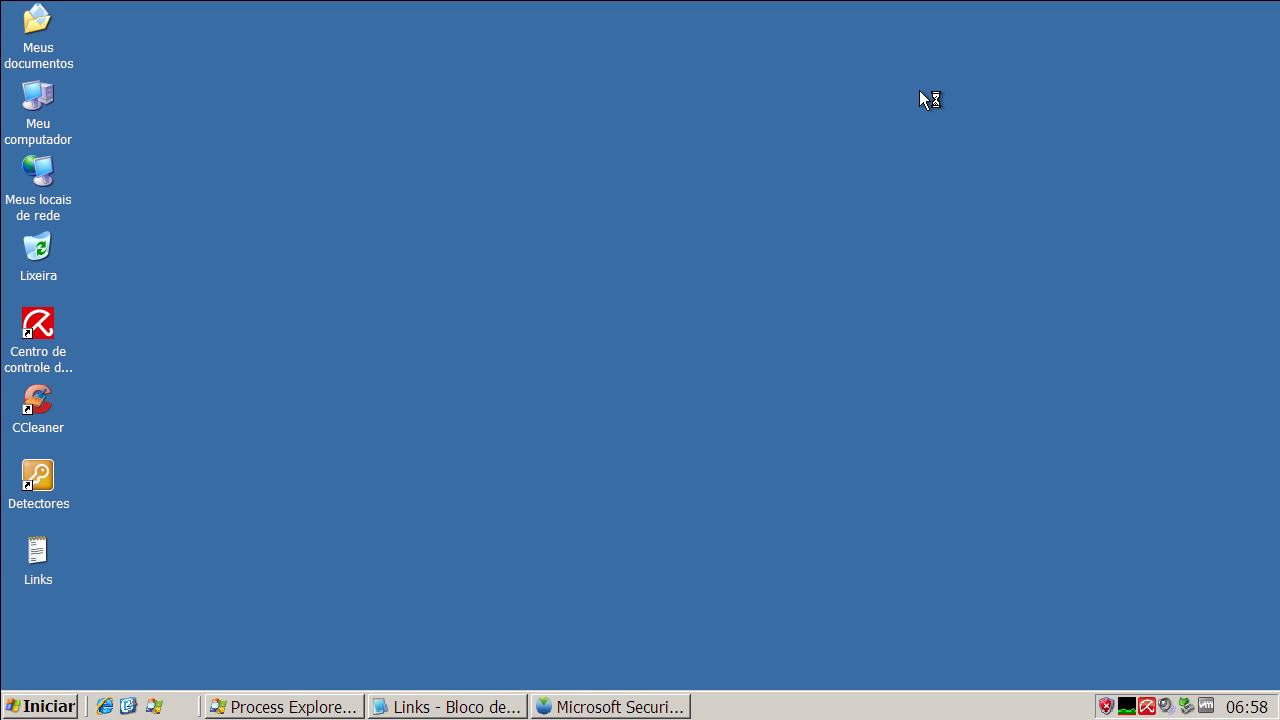
{"action": "left_click", "coordinate": [322, 714]}
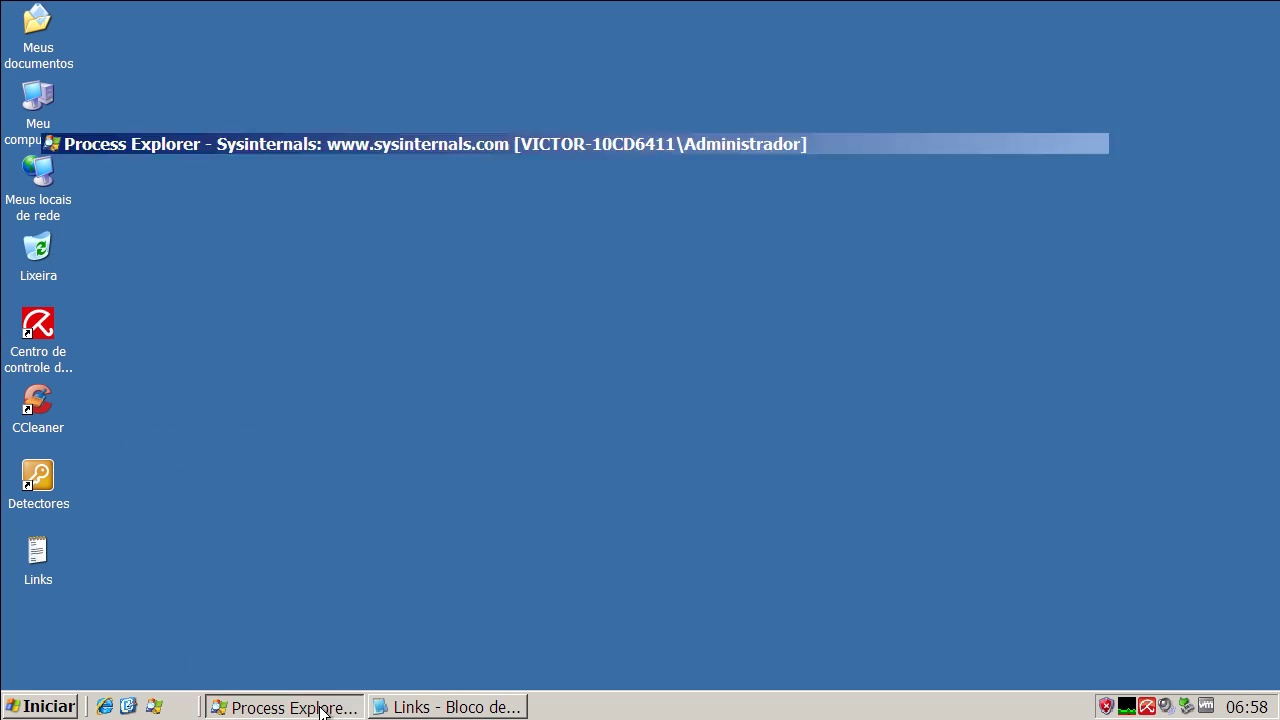
{"action": "scroll", "coordinate": [1275, 248], "scroll_direction": "down", "scroll_amount": 2}
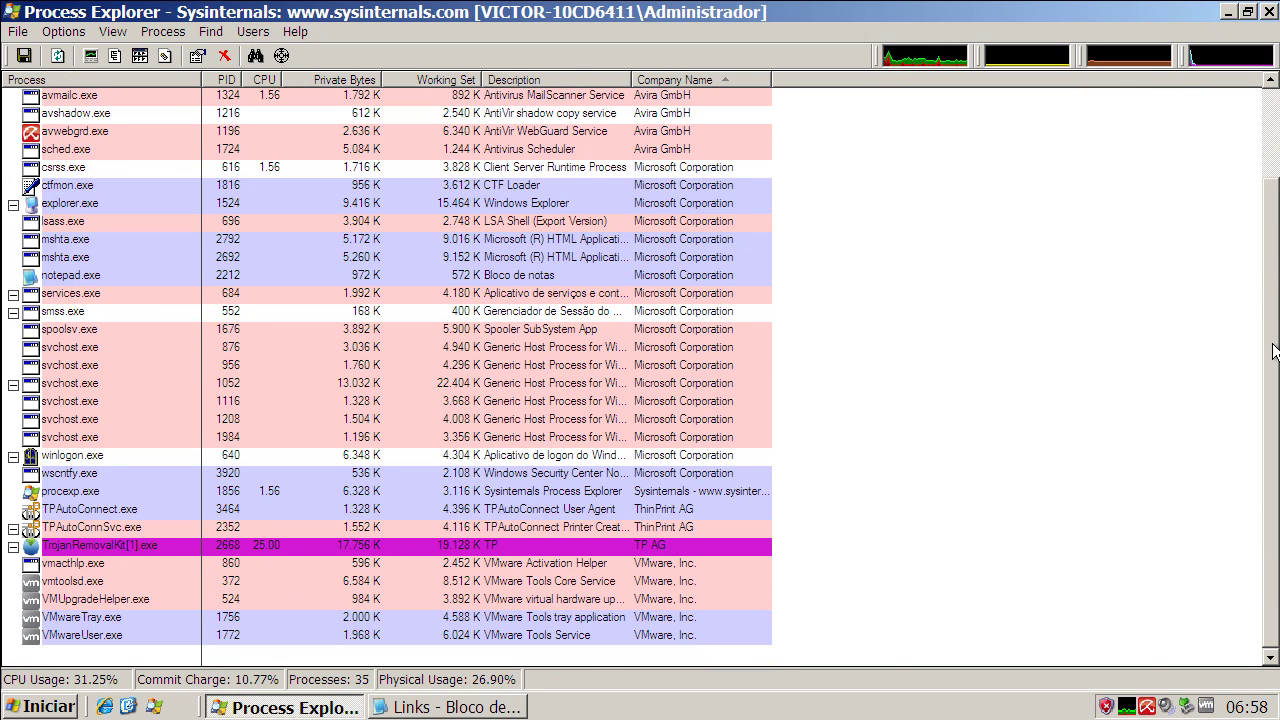
{"action": "left_click", "coordinate": [159, 547]}
{"action": "right_click", "coordinate": [159, 547]}
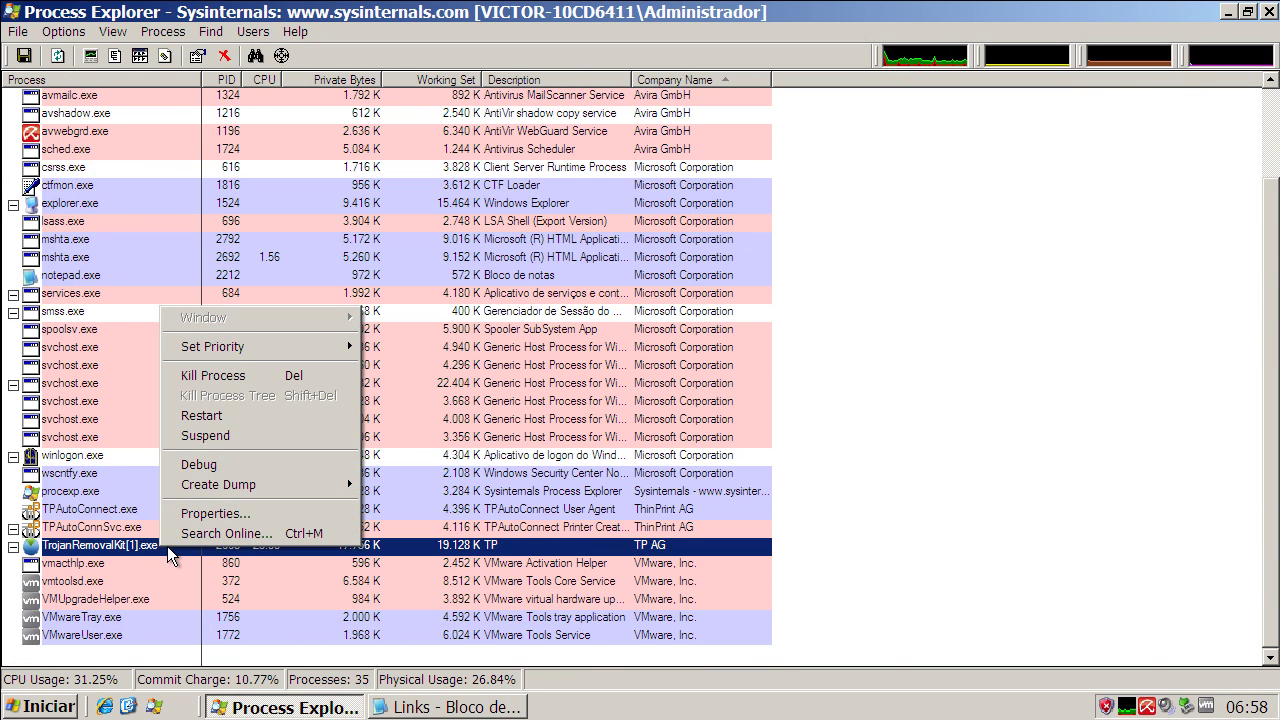
{"action": "left_click", "coordinate": [90, 551]}
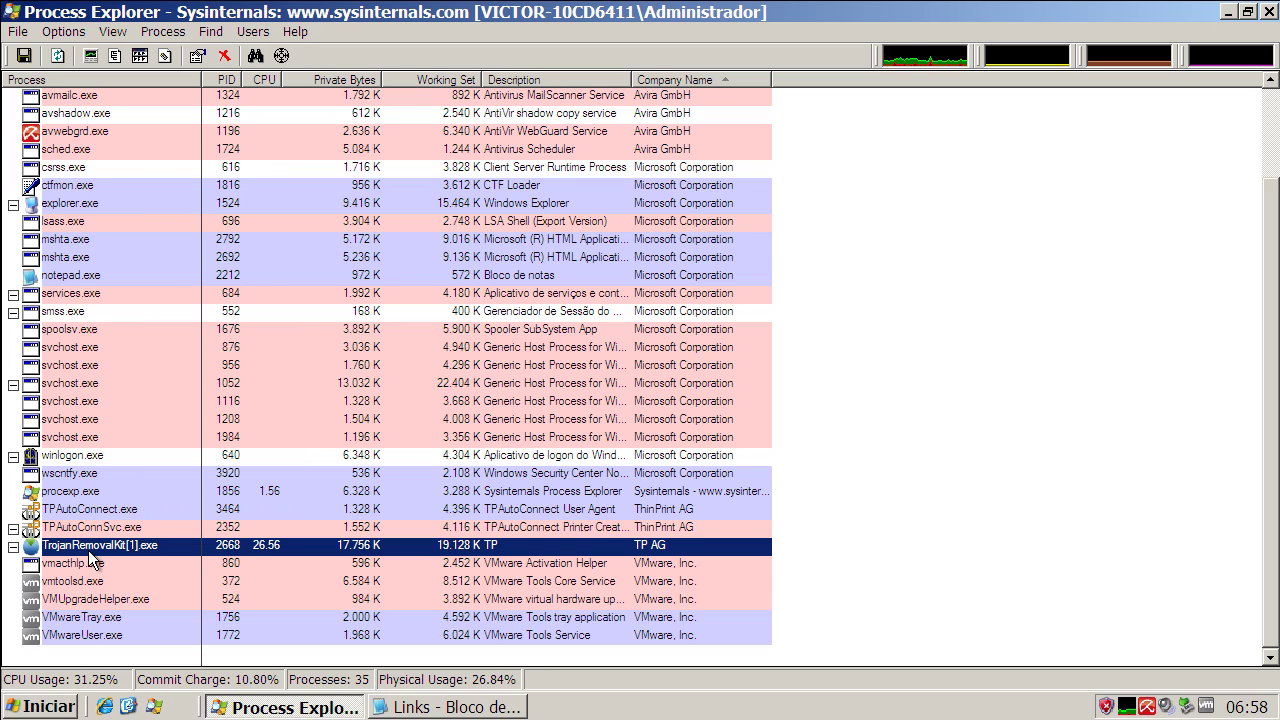
{"action": "right_click", "coordinate": [92, 549]}
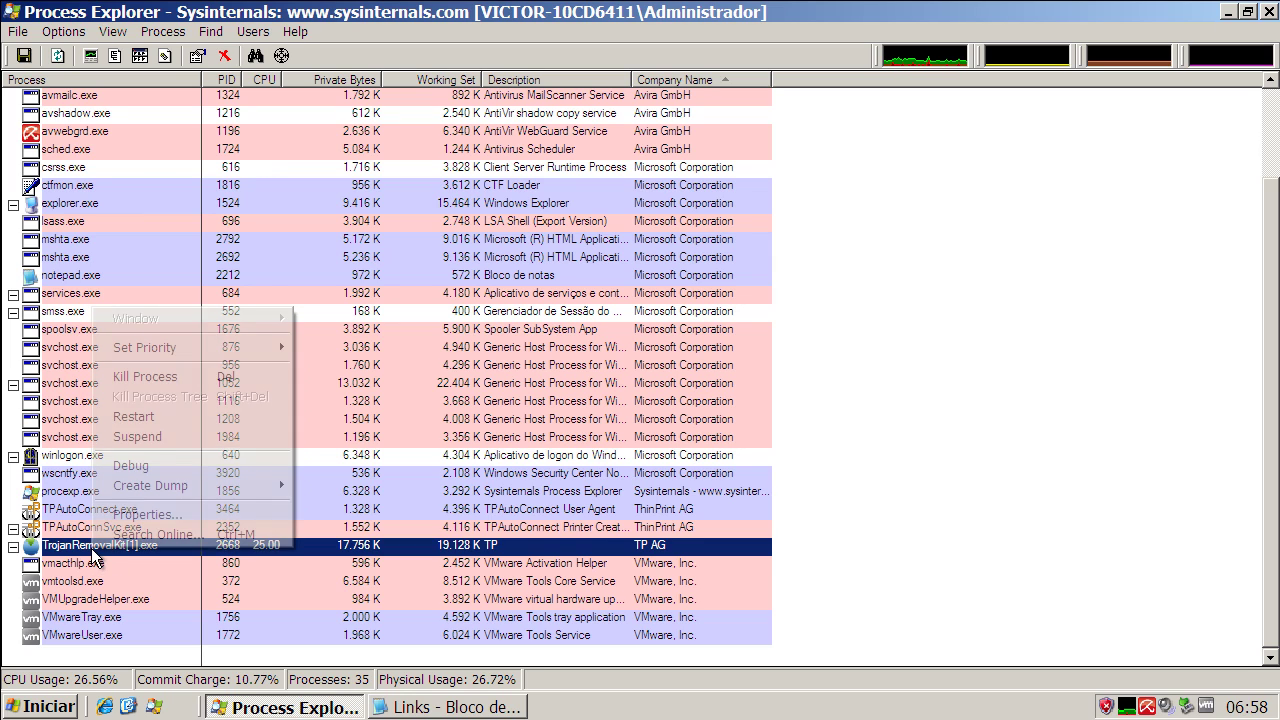
{"action": "left_click", "coordinate": [144, 376]}
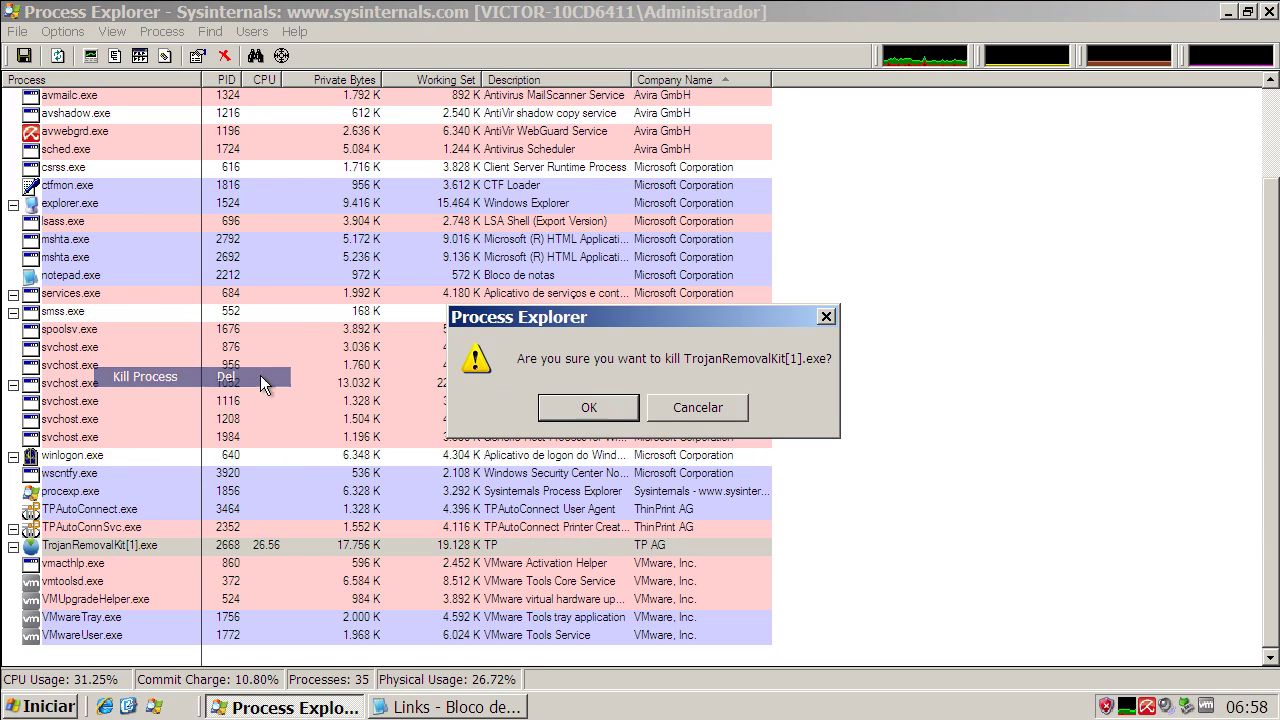
{"action": "left_click", "coordinate": [585, 415]}
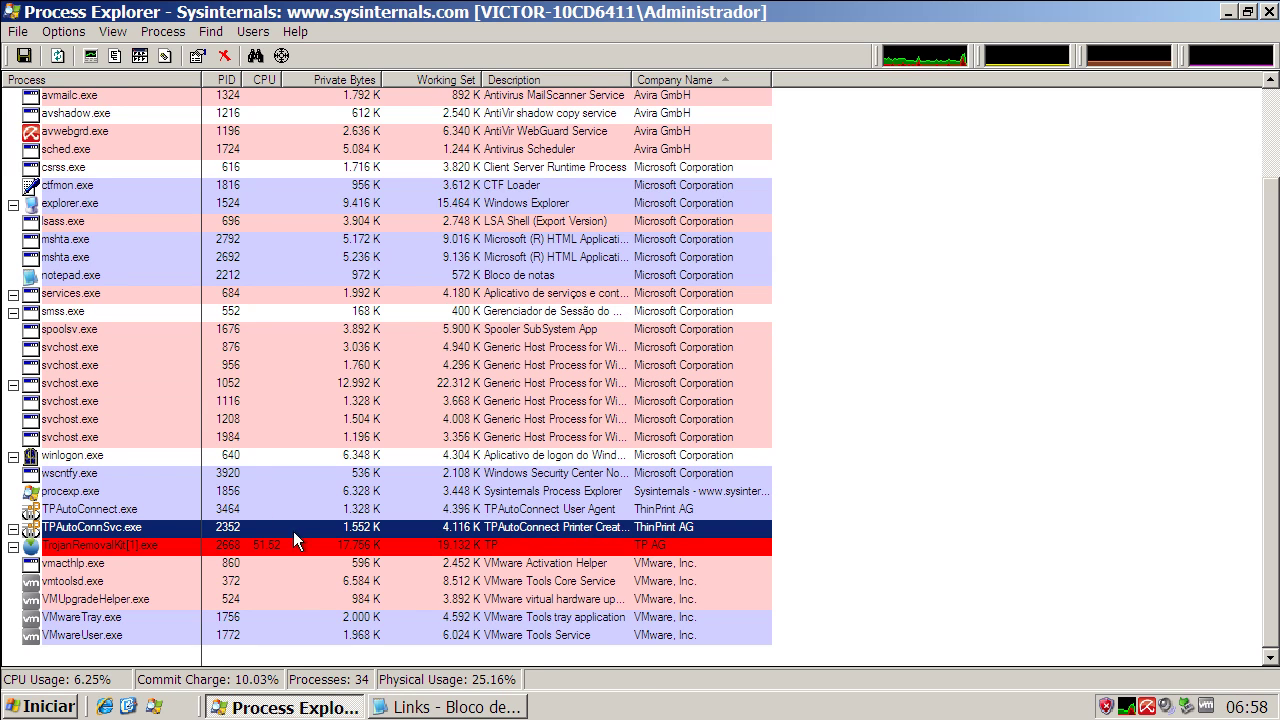
{"action": "left_click", "coordinate": [1228, 11]}
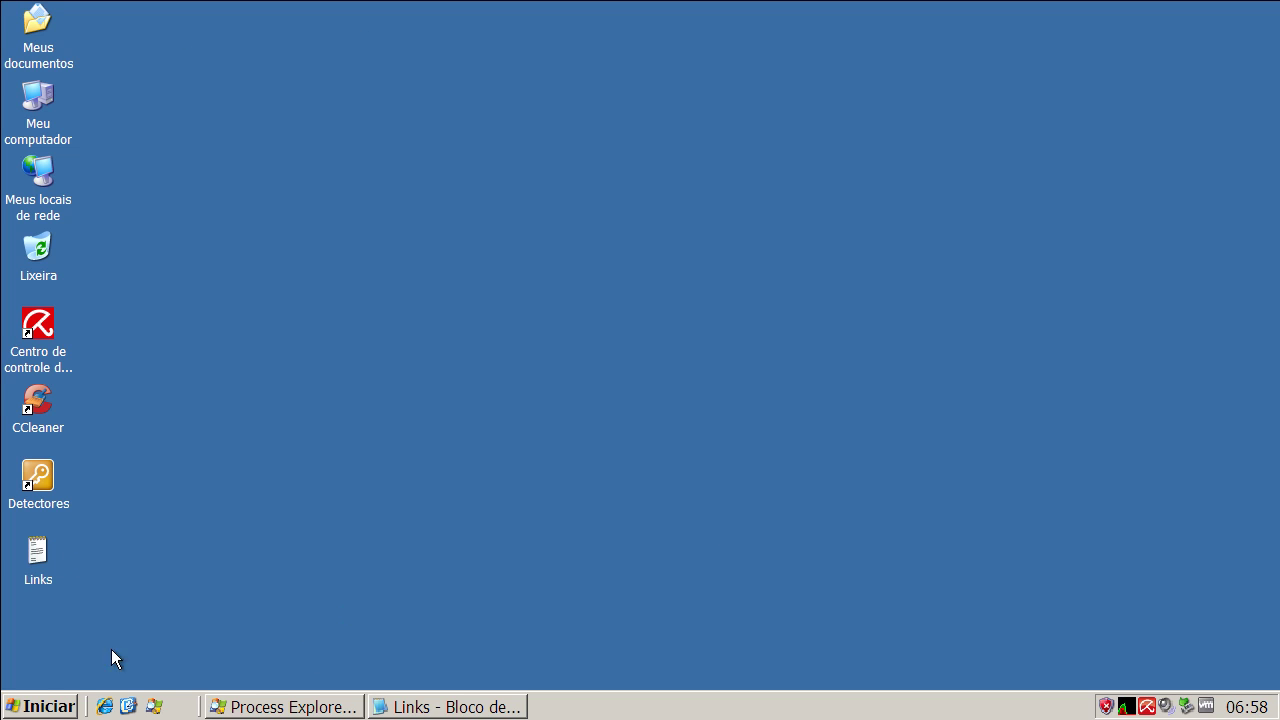
- Open Internet Explorer maximized and load aligate32.com/r_KillEXE.exe
{"action": "left_click", "coordinate": [104, 706]}
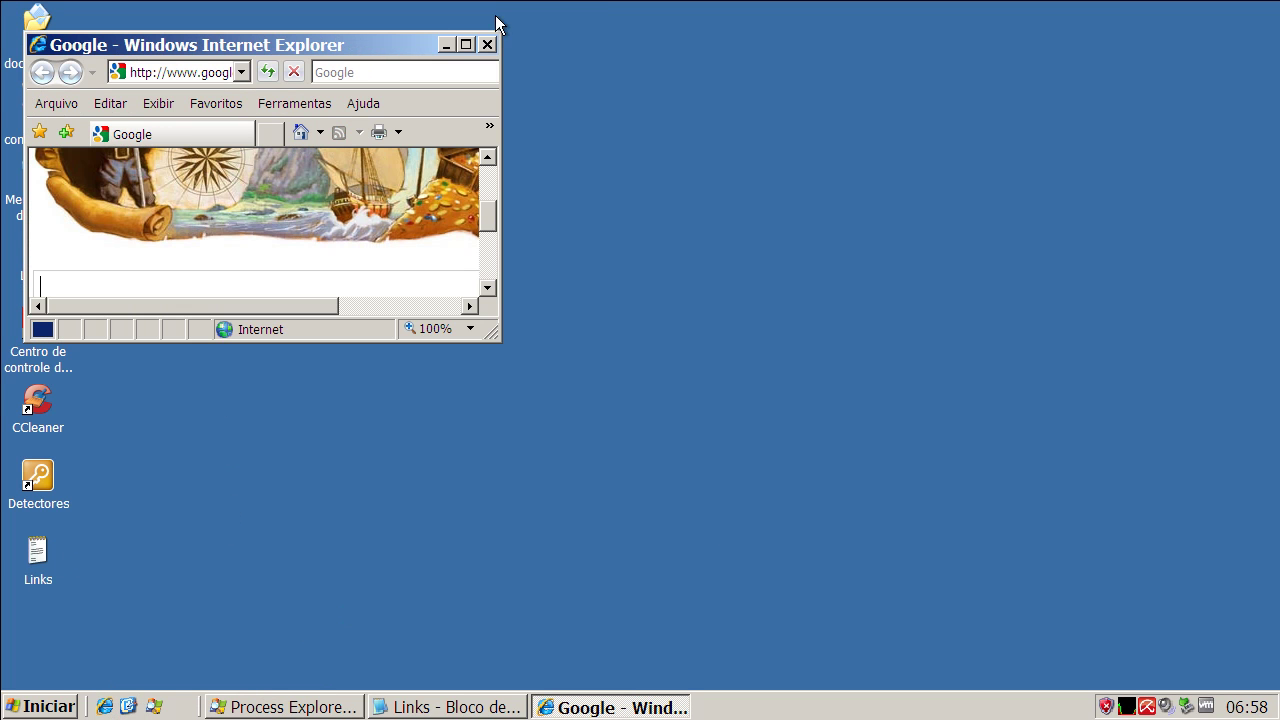
{"action": "left_click", "coordinate": [466, 44]}
{"action": "left_click", "coordinate": [309, 38]}
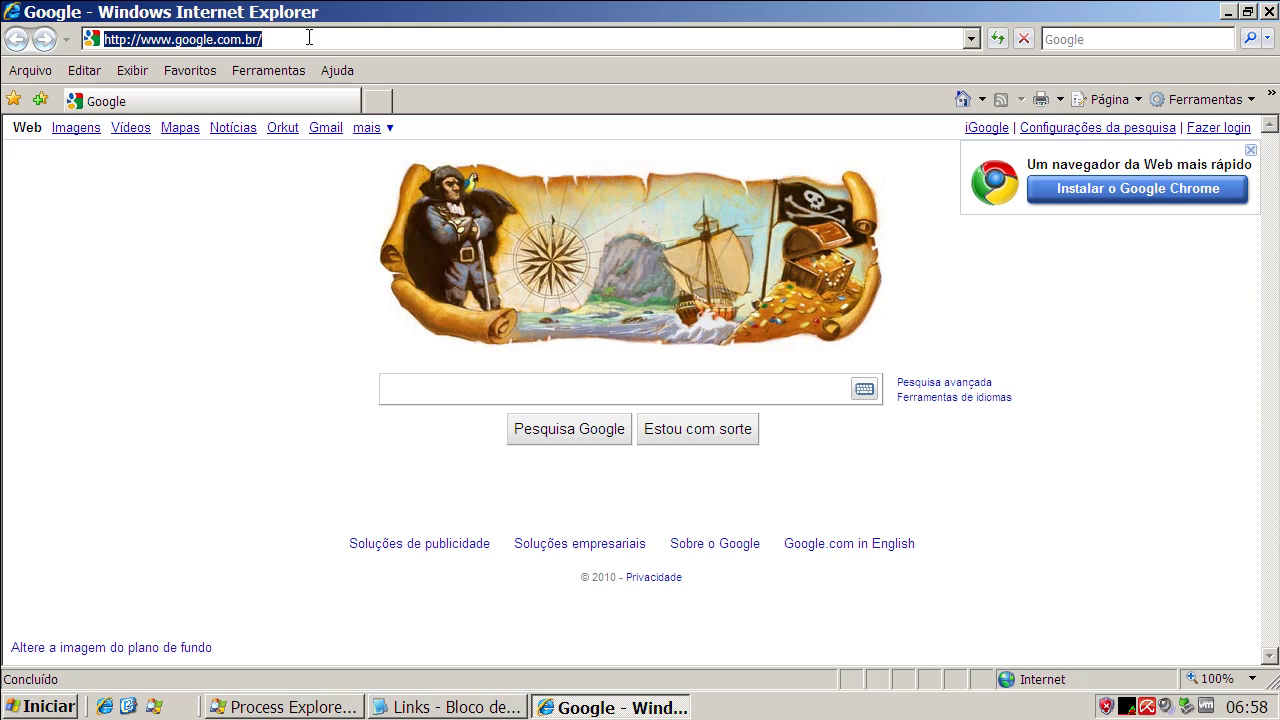
{"action": "type", "text": "aligate32.com/r_KillEXE.exe"}
{"action": "key", "text": "Return"}
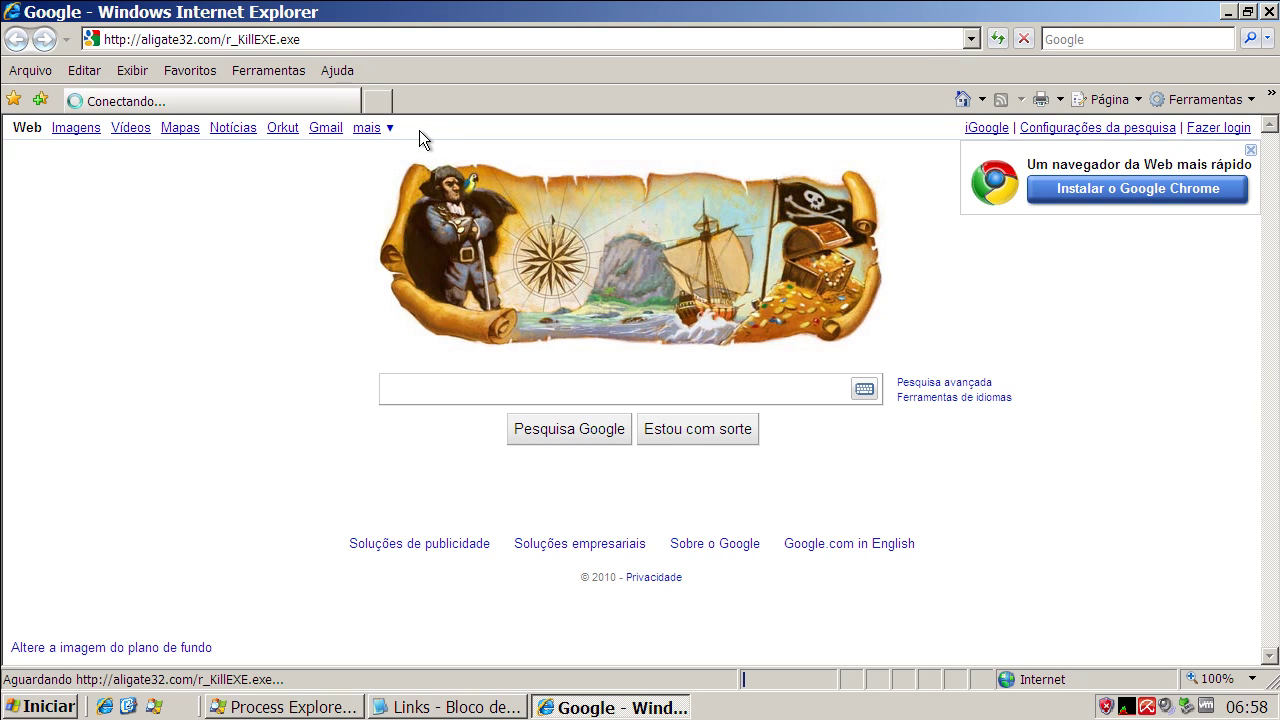
- Run the r_KillEXE.exe download, deny access in the AntiVir WebGuard alert, accept the security warning and dismiss the error
{"action": "left_click", "coordinate": [603, 360]}
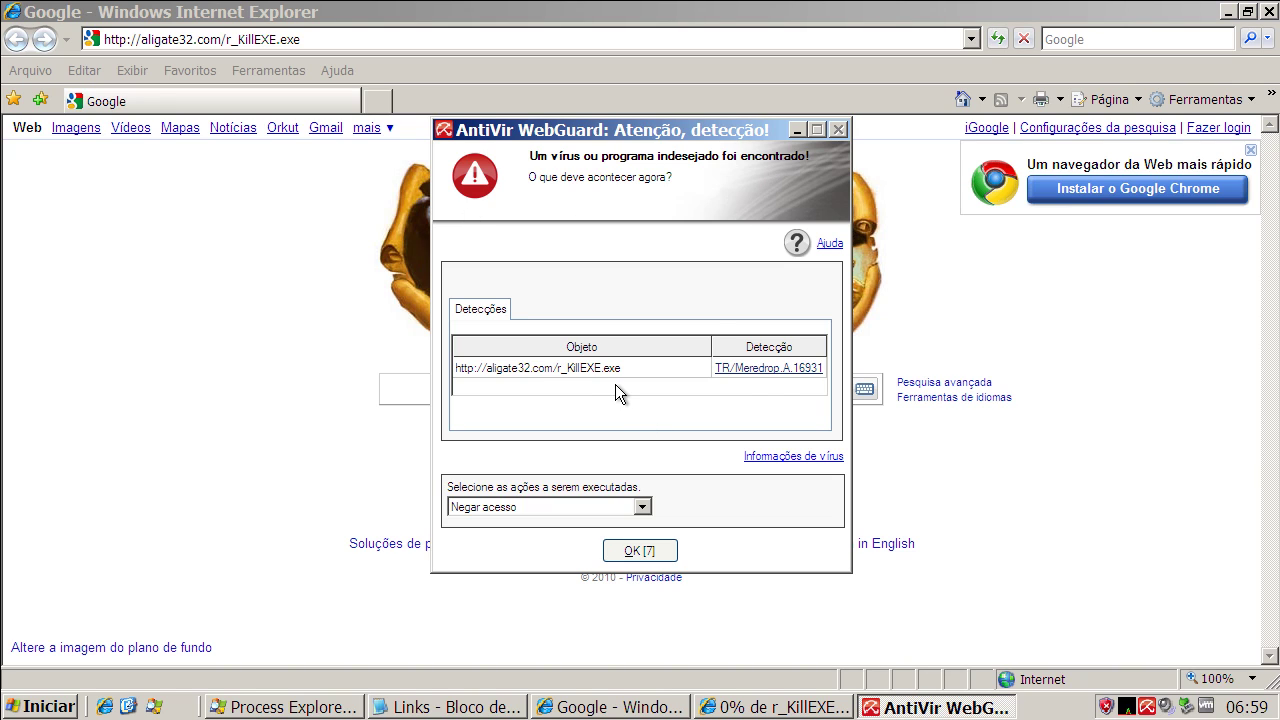
{"action": "left_click", "coordinate": [640, 551]}
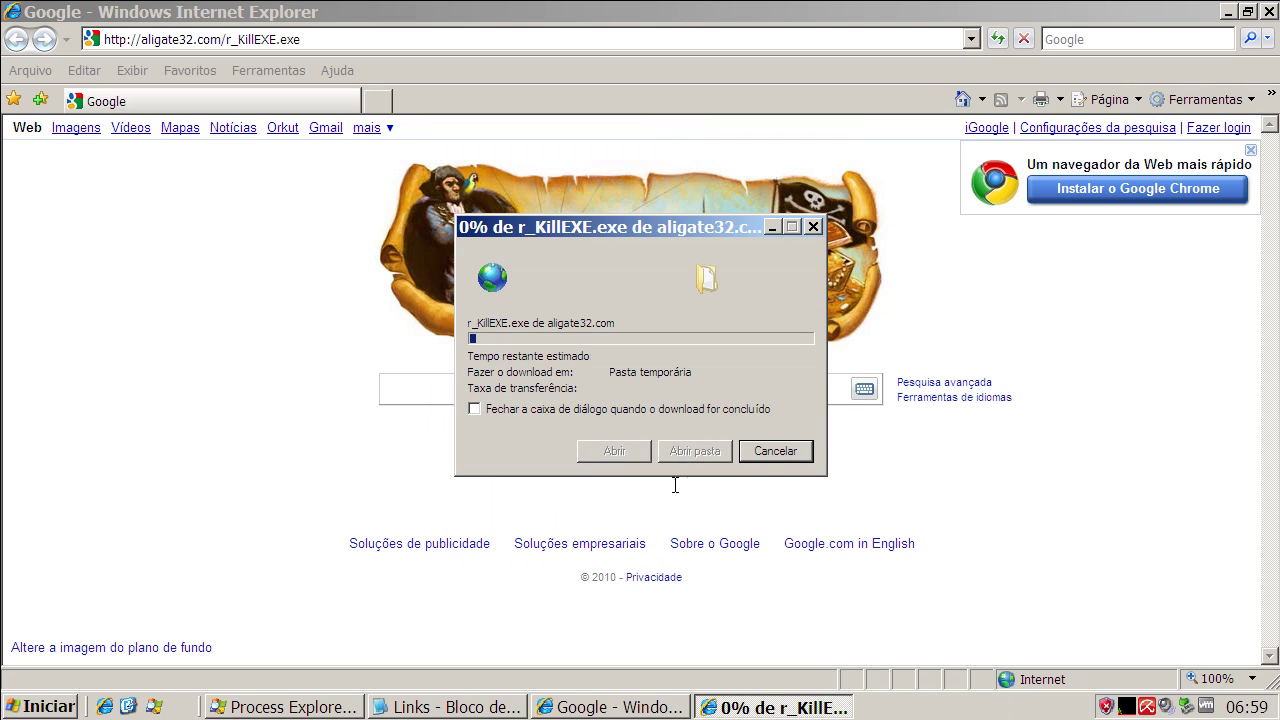
{"action": "key", "text": "alt+Tab"}
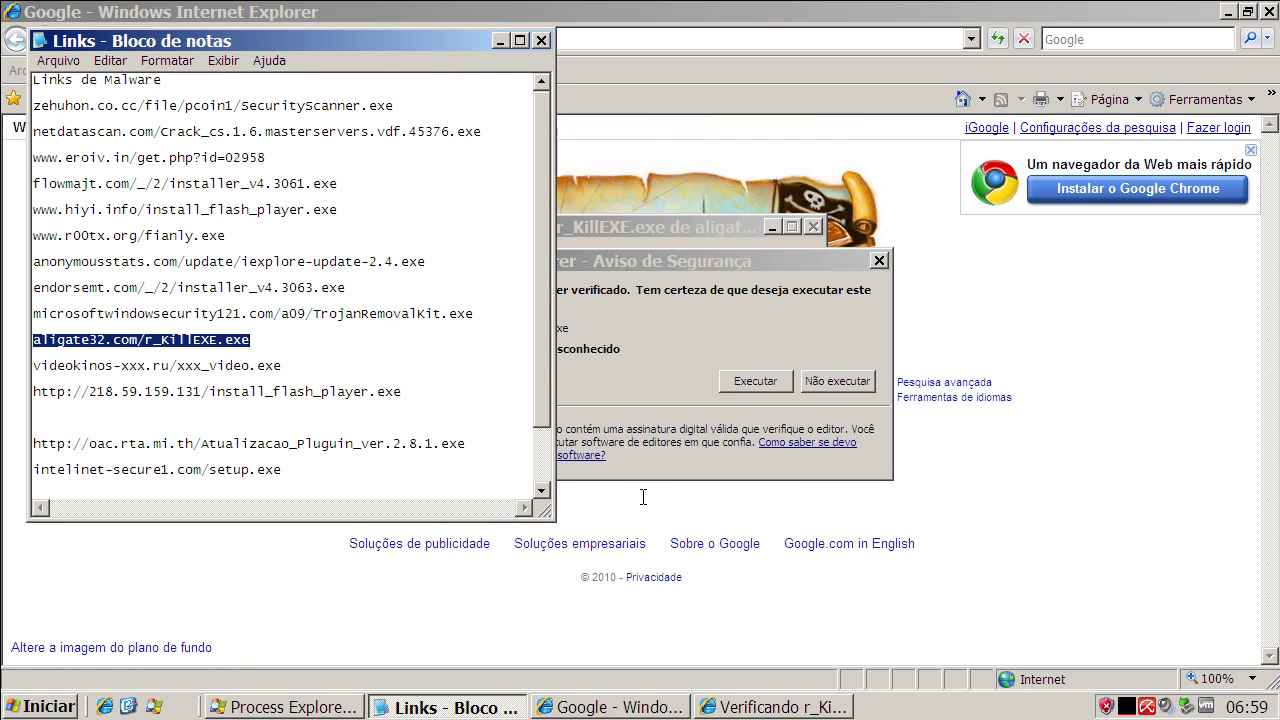
{"action": "left_click", "coordinate": [748, 383]}
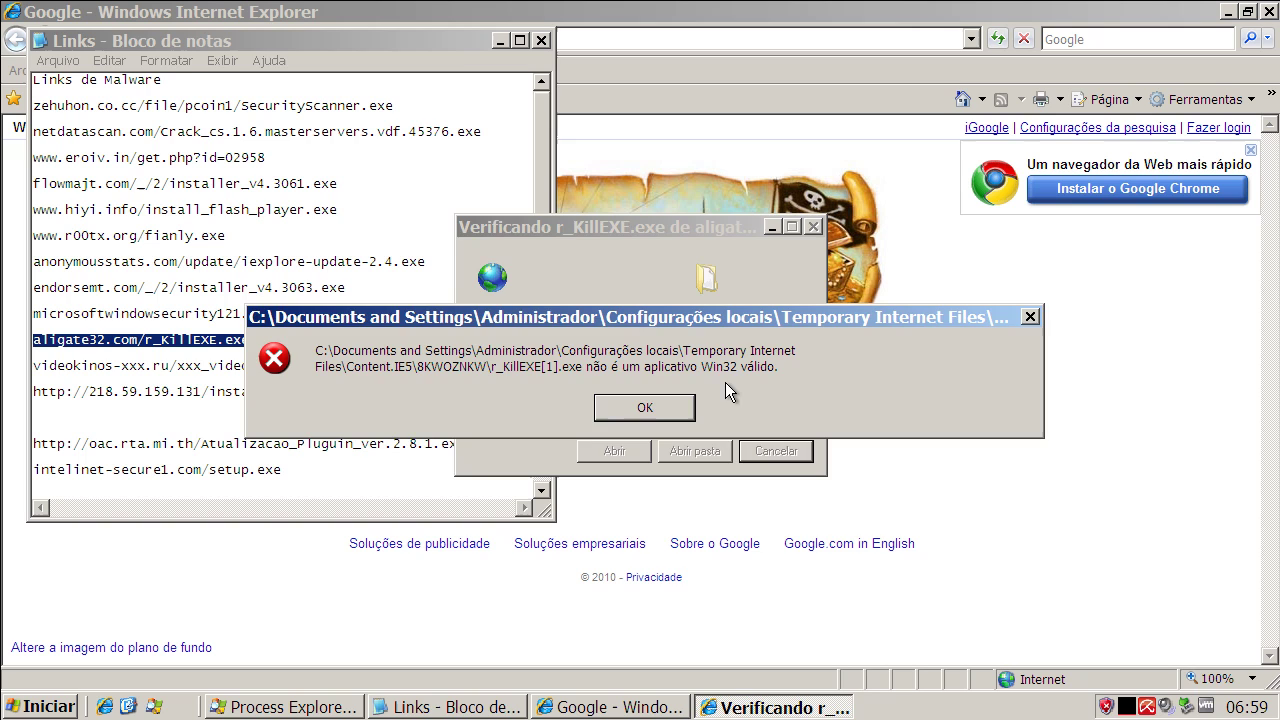
{"action": "left_click", "coordinate": [646, 409]}
- Copy videokinos-xxx.ru/xxx_video.exe from the Links text file and load it in Internet Explorer
{"action": "double_click", "coordinate": [245, 375]}
{"action": "right_click", "coordinate": [245, 375]}
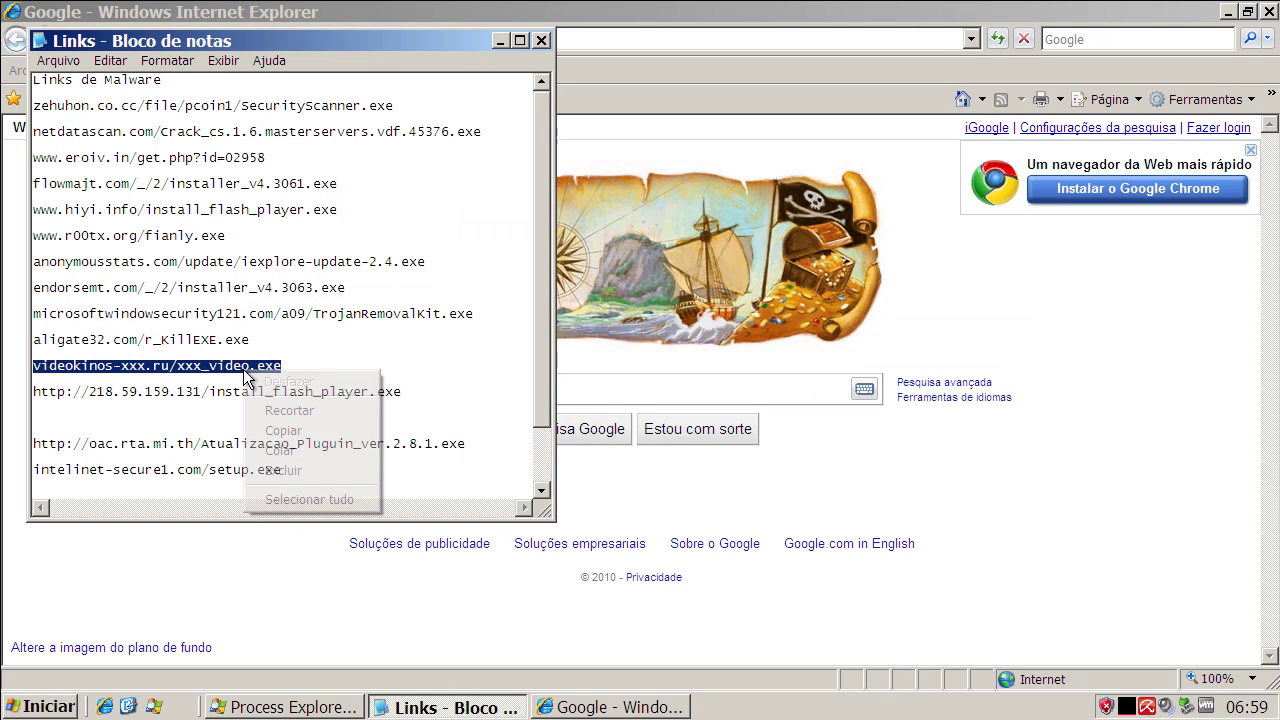
{"action": "left_click", "coordinate": [310, 432]}
{"action": "left_click", "coordinate": [831, 109]}
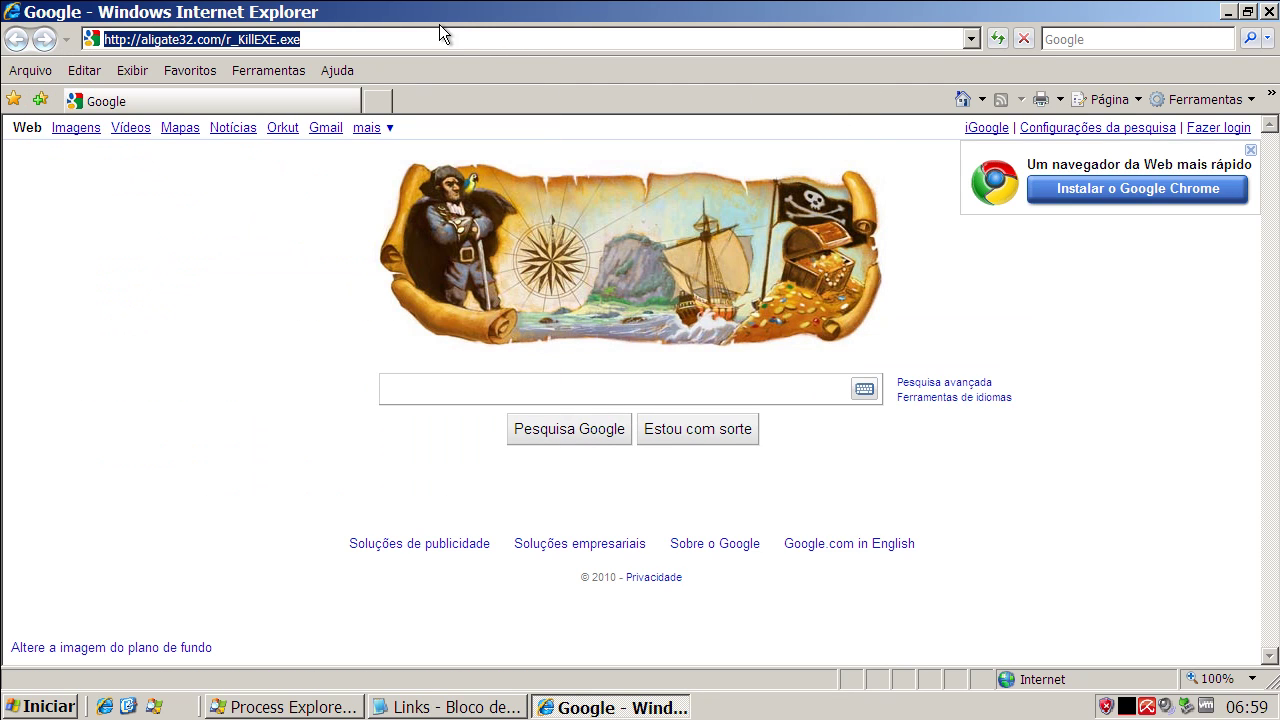
{"action": "key", "text": "ctrl+v"}
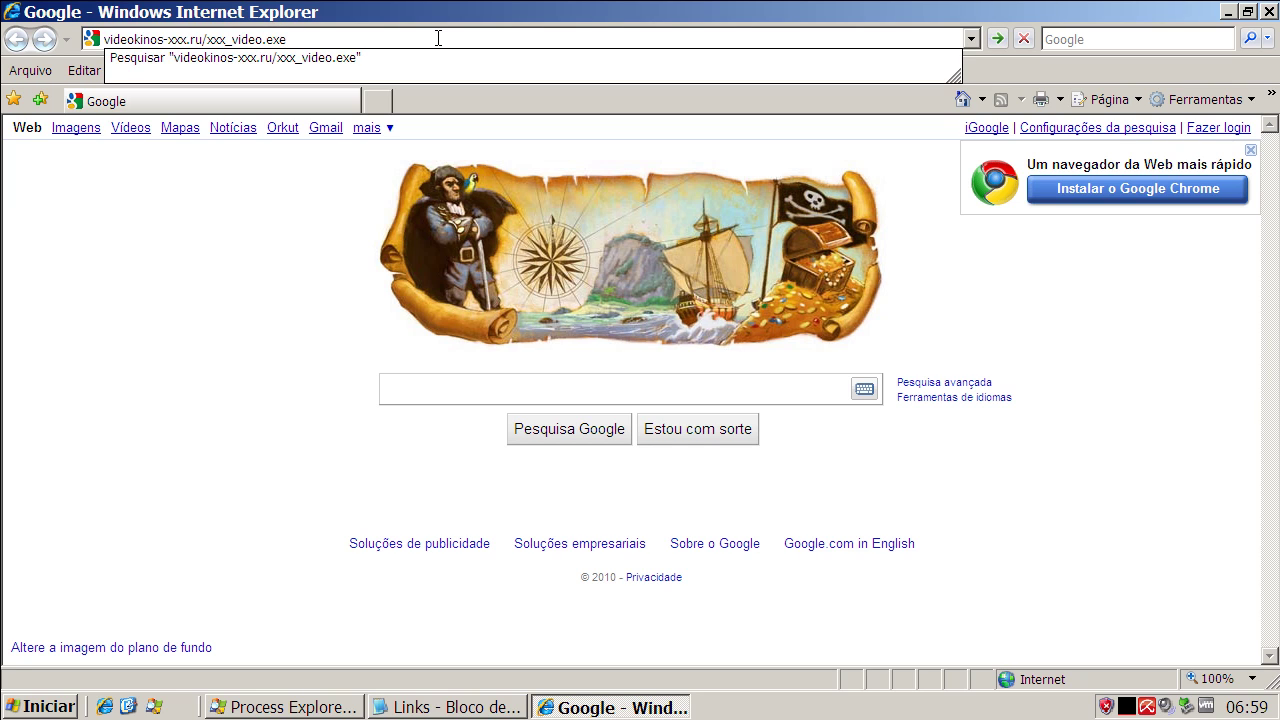
{"action": "key", "text": "Return"}
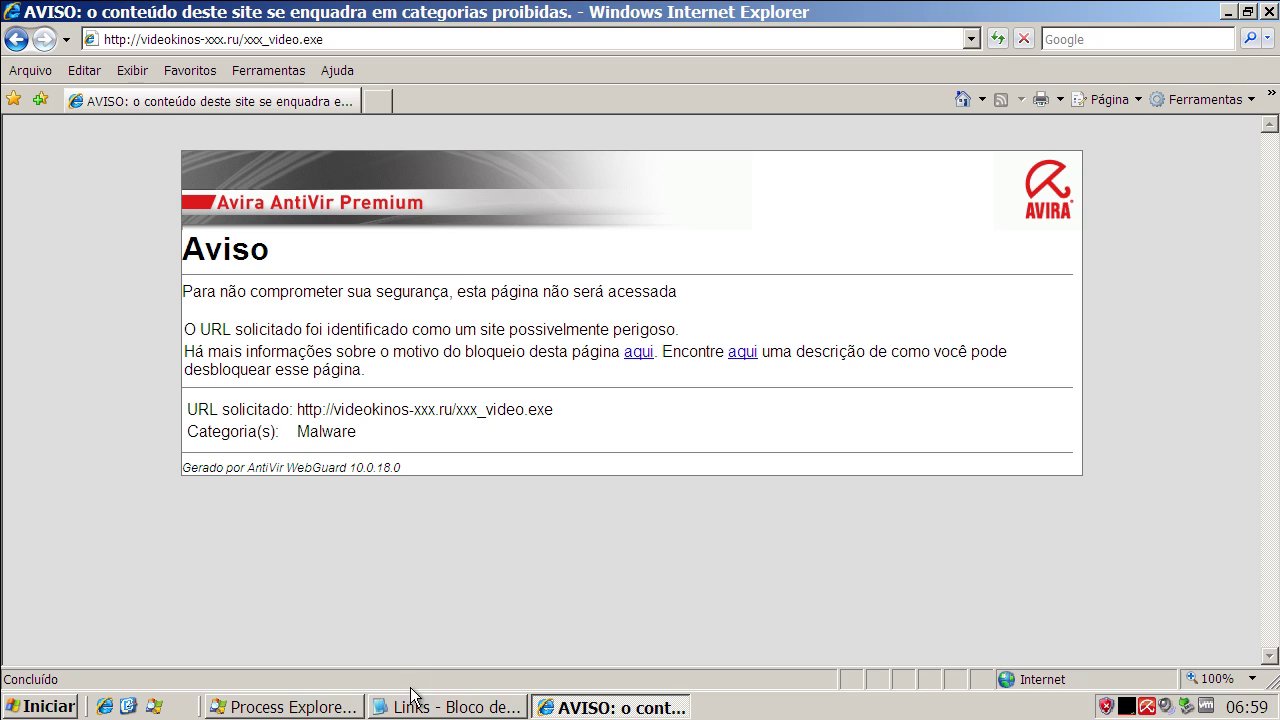
{"action": "left_click", "coordinate": [966, 103]}
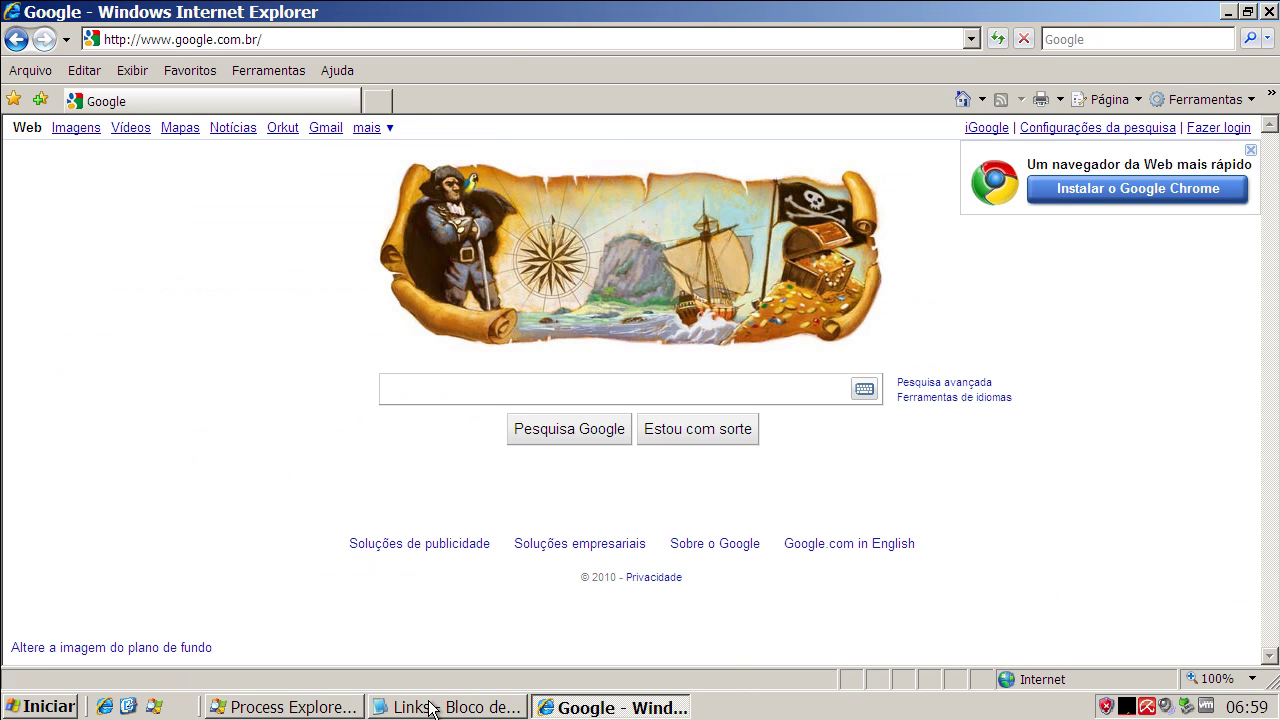
{"action": "left_click", "coordinate": [436, 707]}
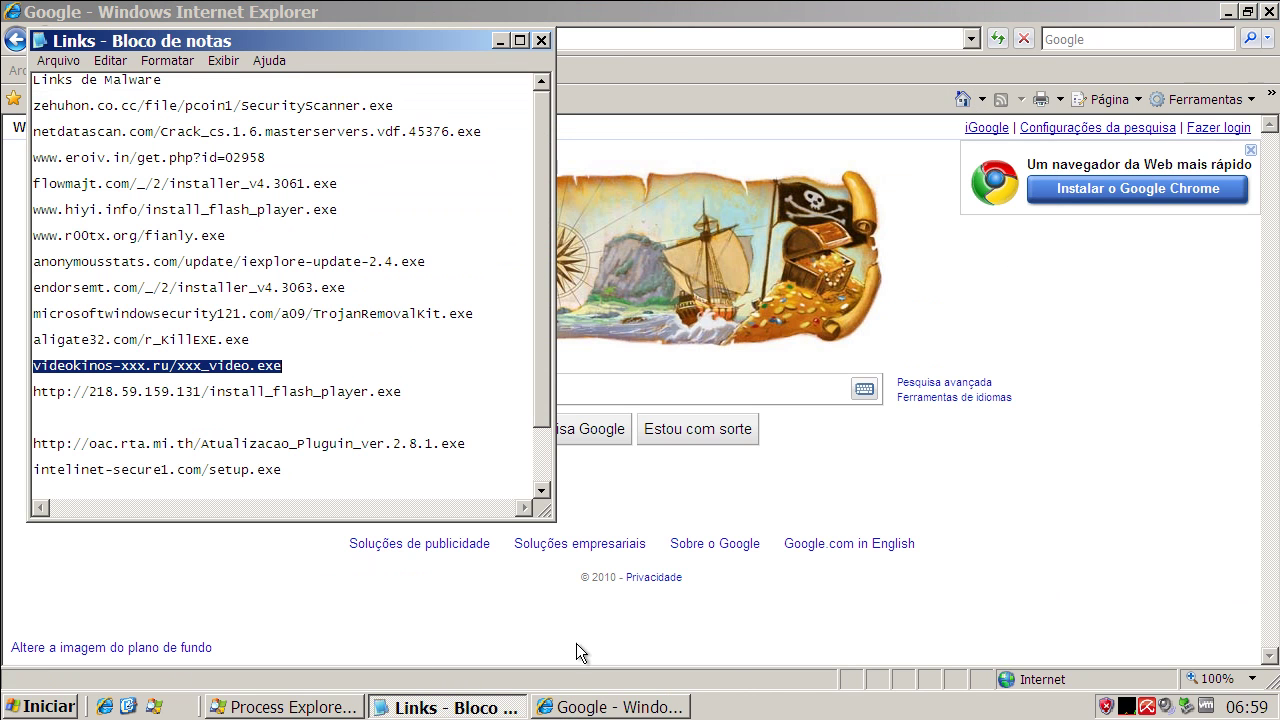
{"action": "double_click", "coordinate": [161, 392]}
{"action": "right_click", "coordinate": [166, 393]}
{"action": "left_click", "coordinate": [200, 451]}
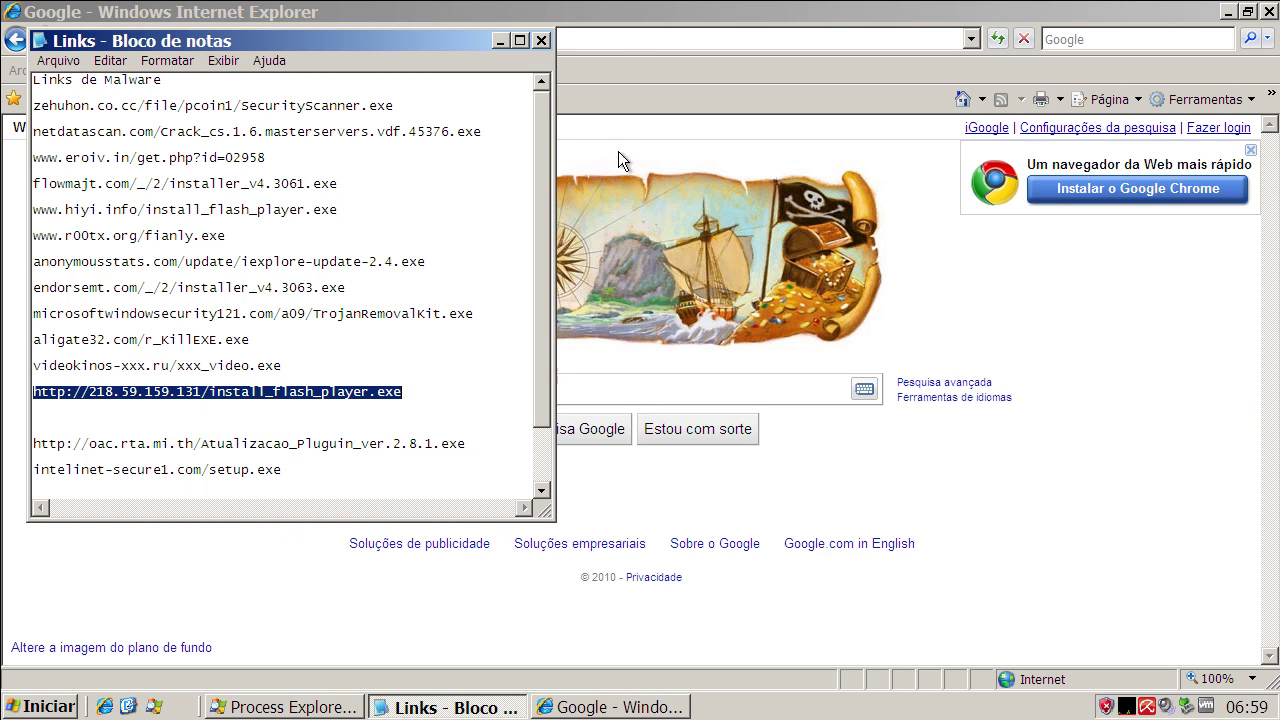
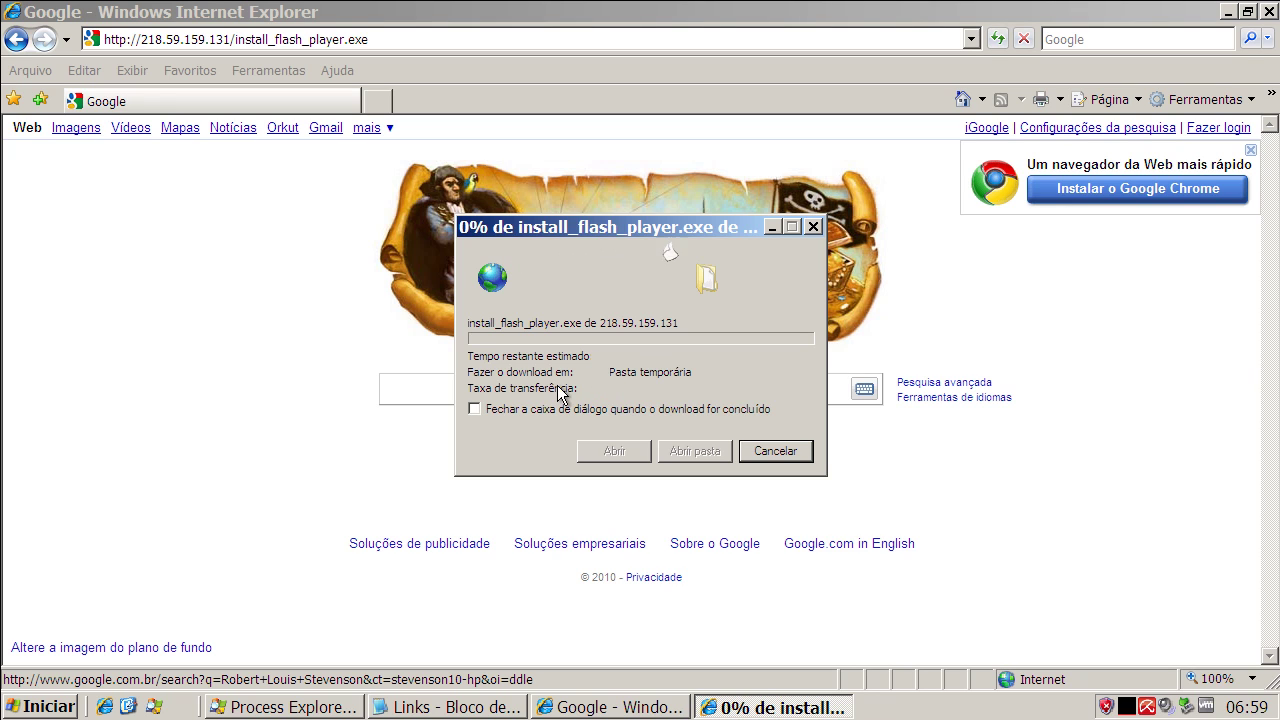
- Allow install_flash_player.exe to run in the security warning and close the Adobe Flash Player browser tab
{"action": "left_click", "coordinate": [494, 710]}
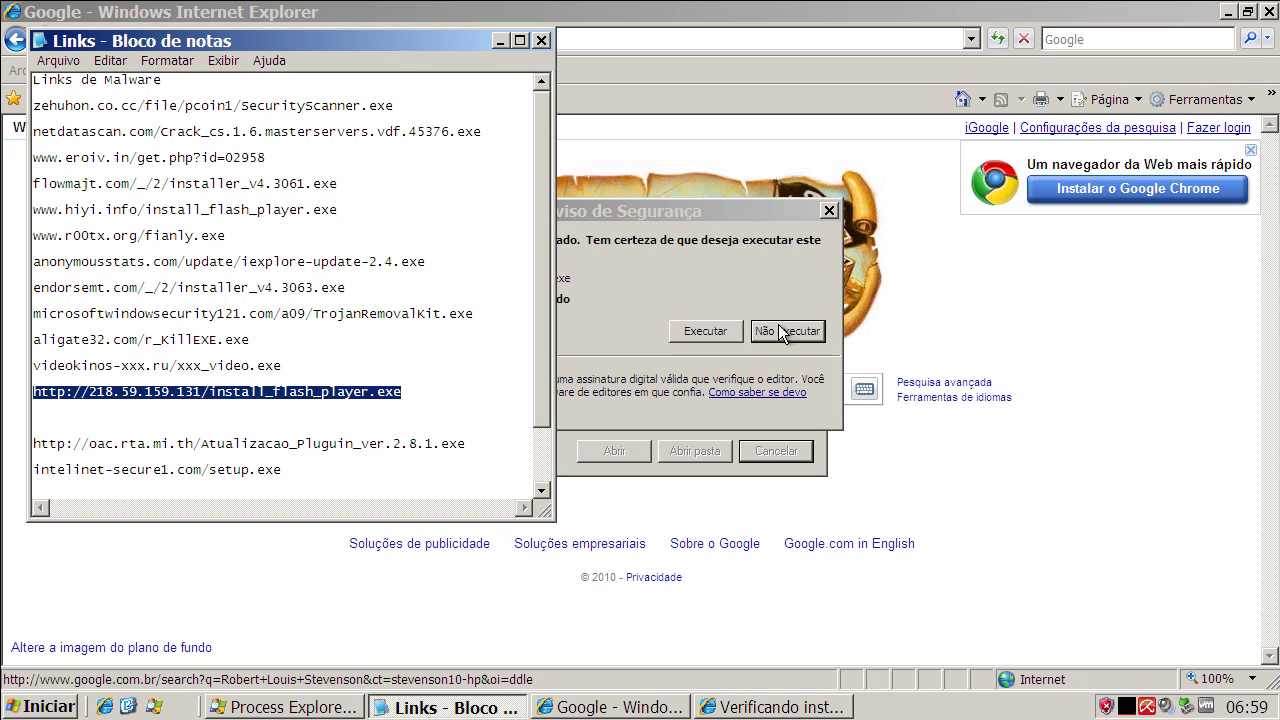
{"action": "left_click", "coordinate": [727, 333]}
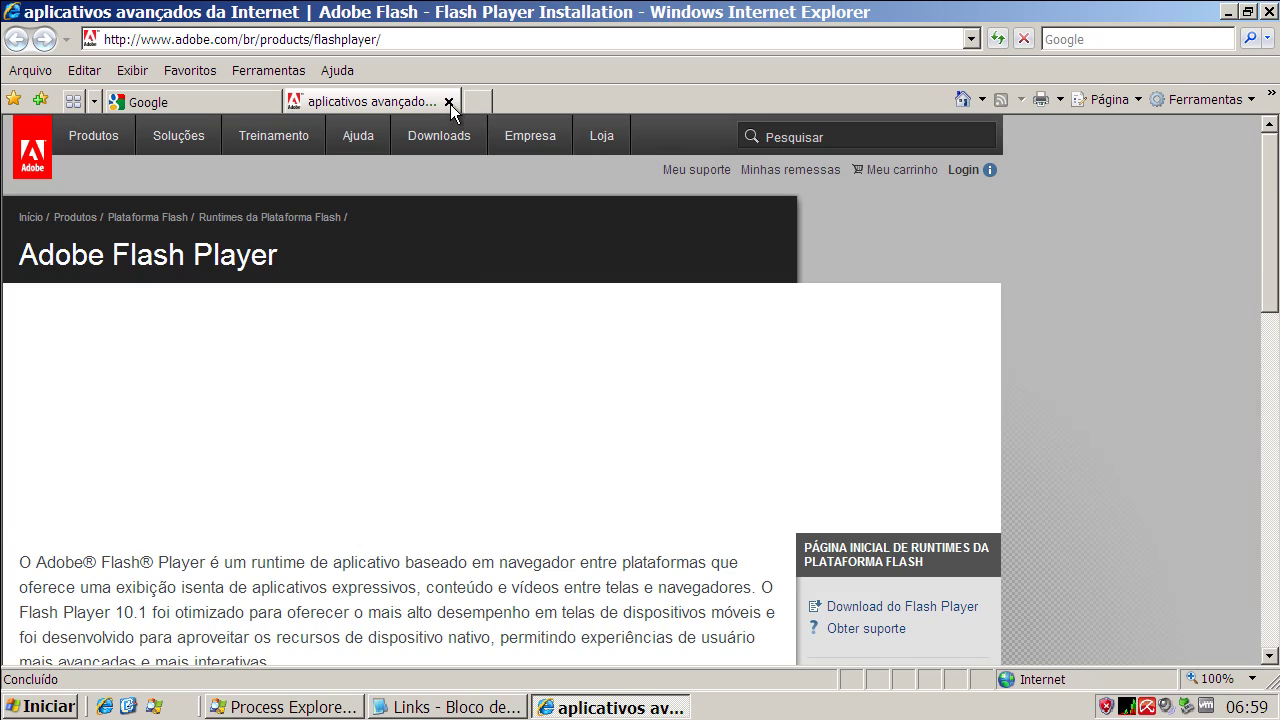
{"action": "left_click", "coordinate": [448, 101]}
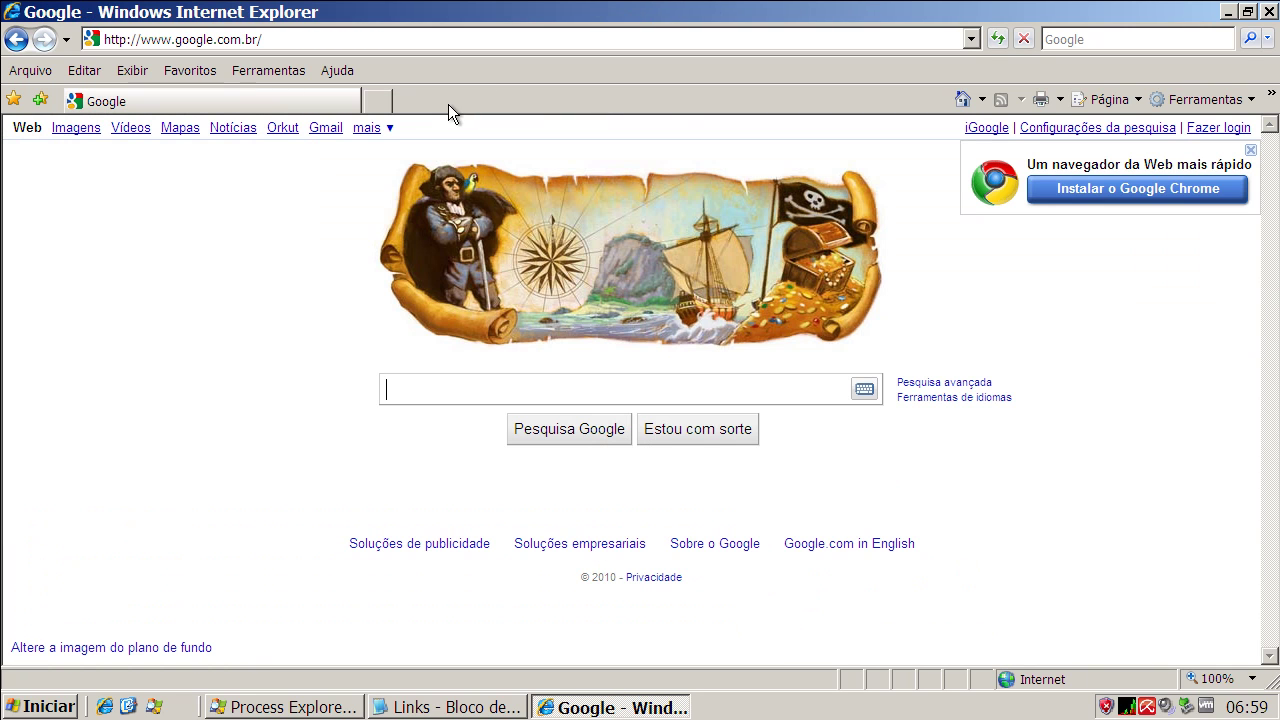
{"action": "left_click", "coordinate": [450, 707]}
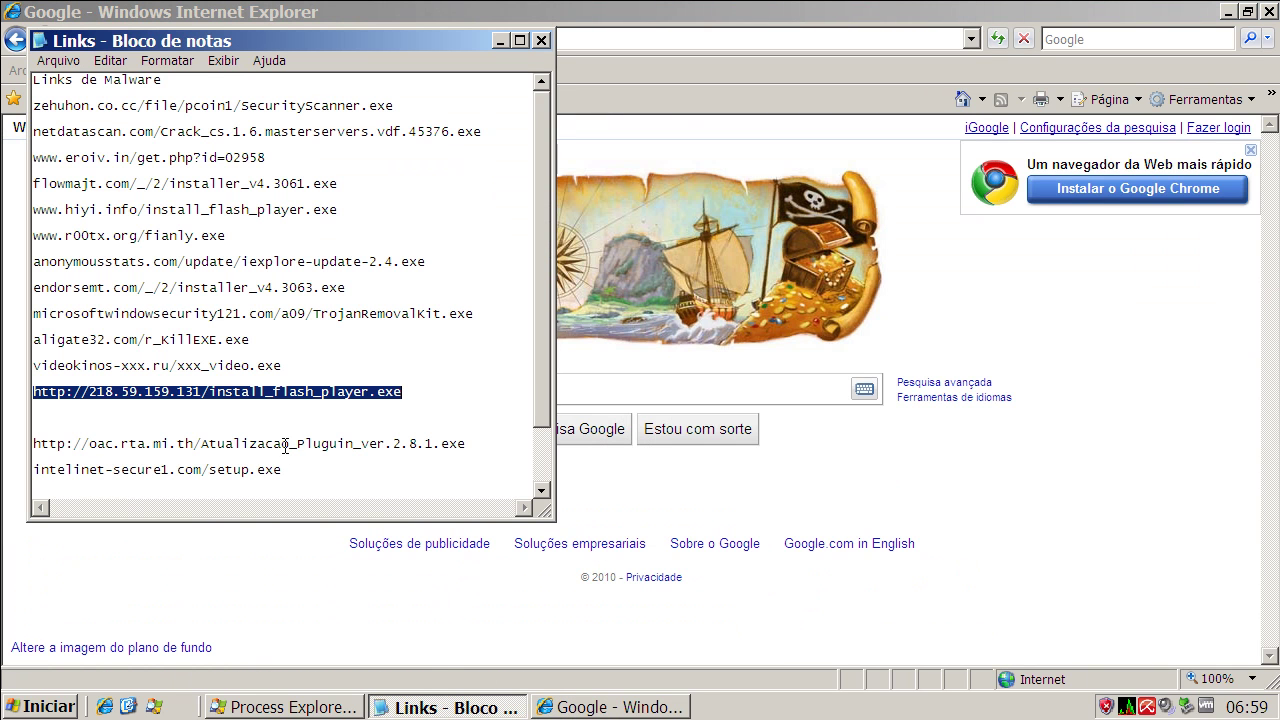
{"action": "double_click", "coordinate": [286, 445]}
{"action": "right_click", "coordinate": [287, 447]}
{"action": "left_click", "coordinate": [347, 509]}
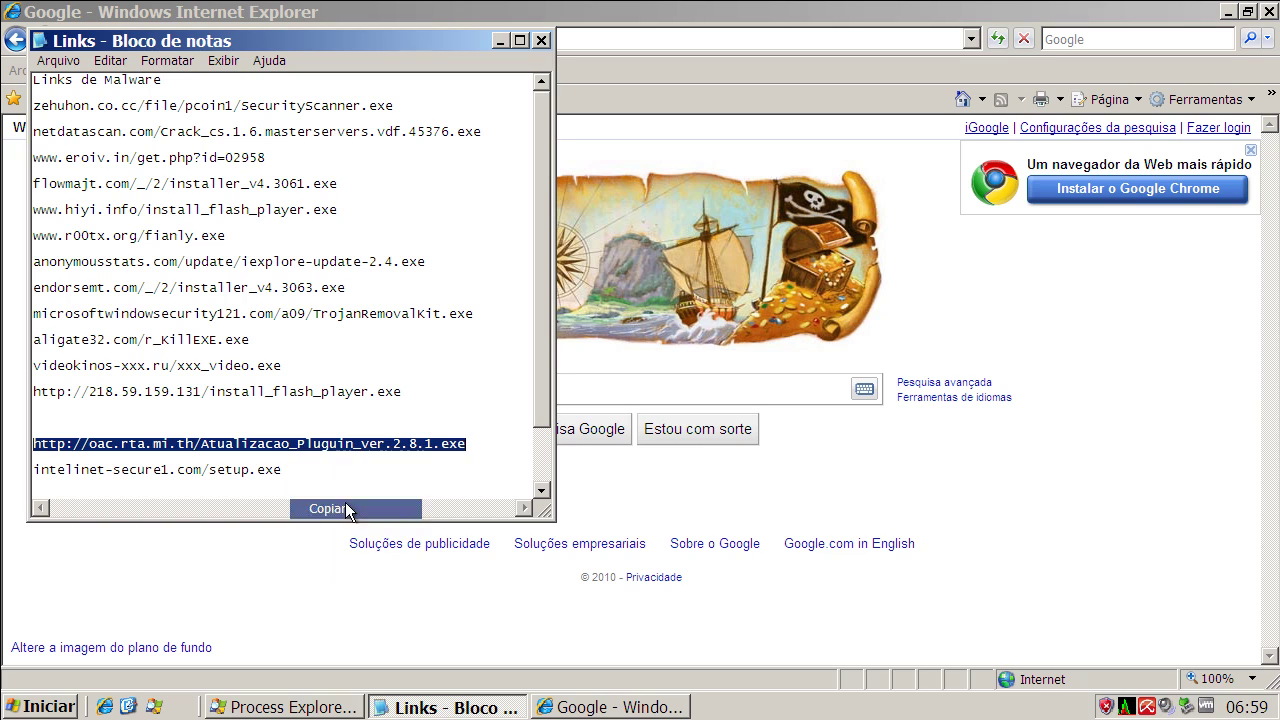
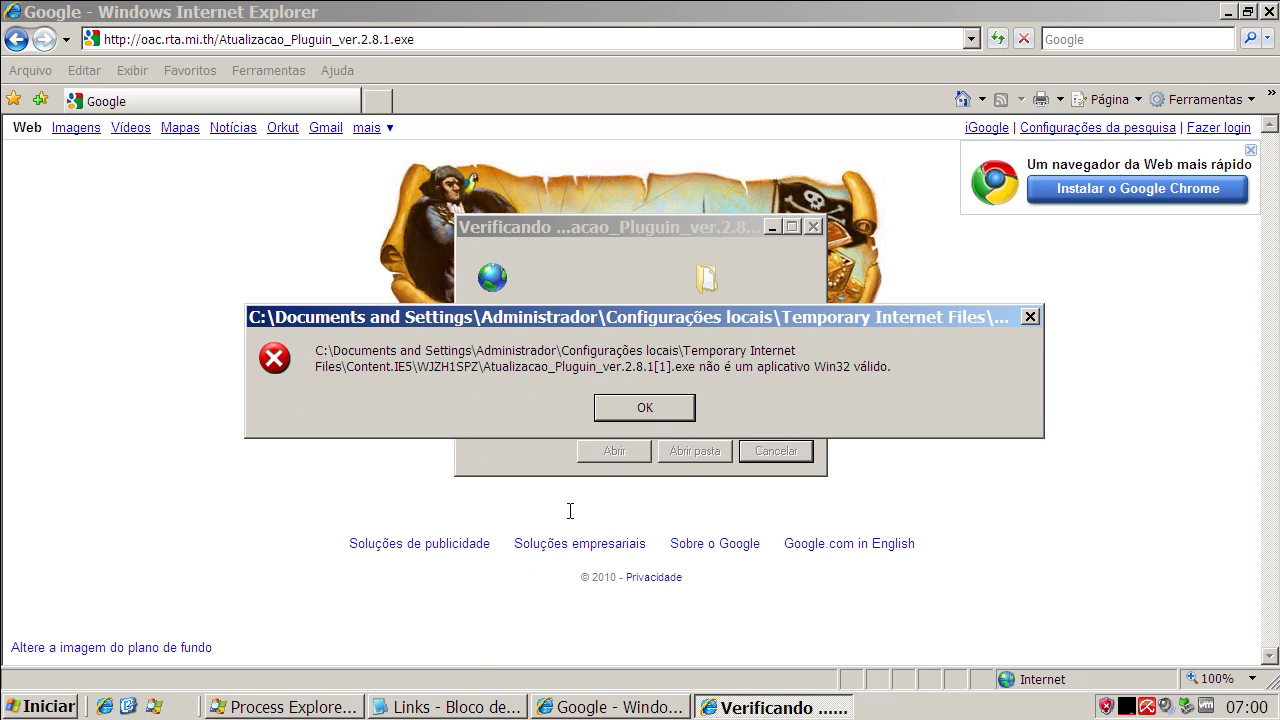
{"action": "left_click", "coordinate": [641, 408]}
- Copy intelinet-secure1.com/setup.exe from the Links text file and load it in Internet Explorer
{"action": "left_click", "coordinate": [470, 708]}
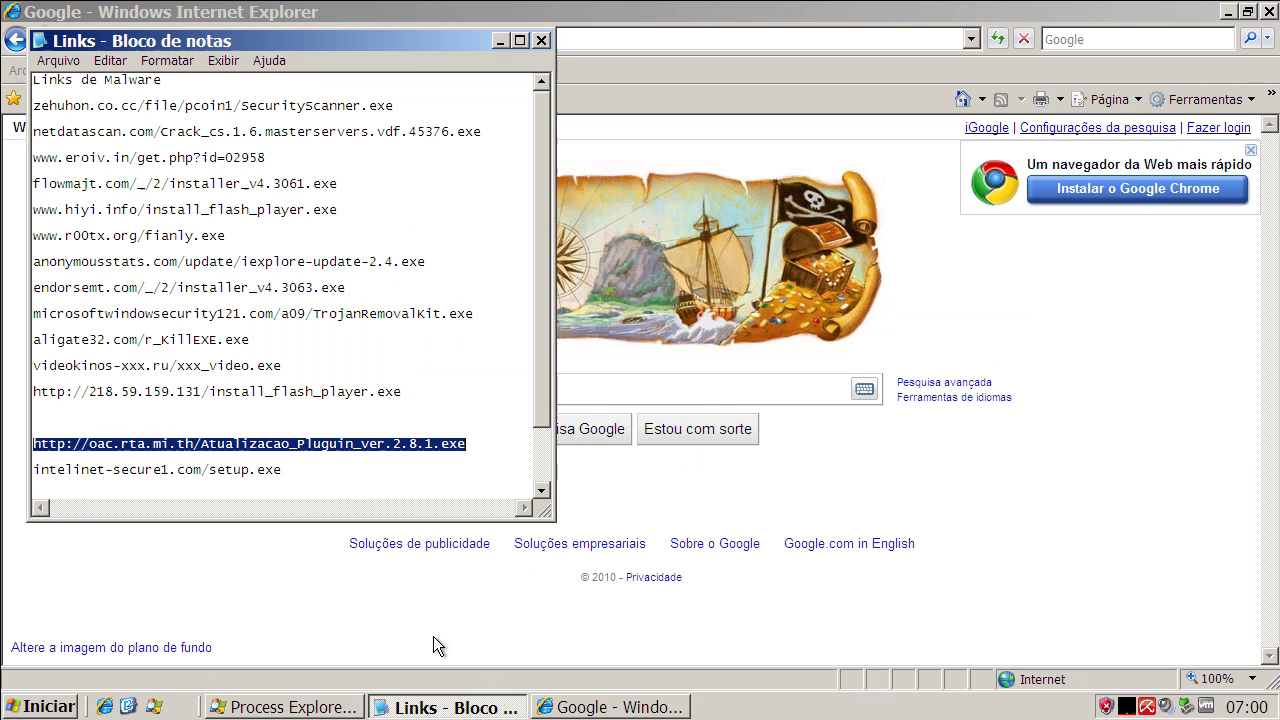
{"action": "double_click", "coordinate": [265, 469]}
{"action": "right_click", "coordinate": [262, 498]}
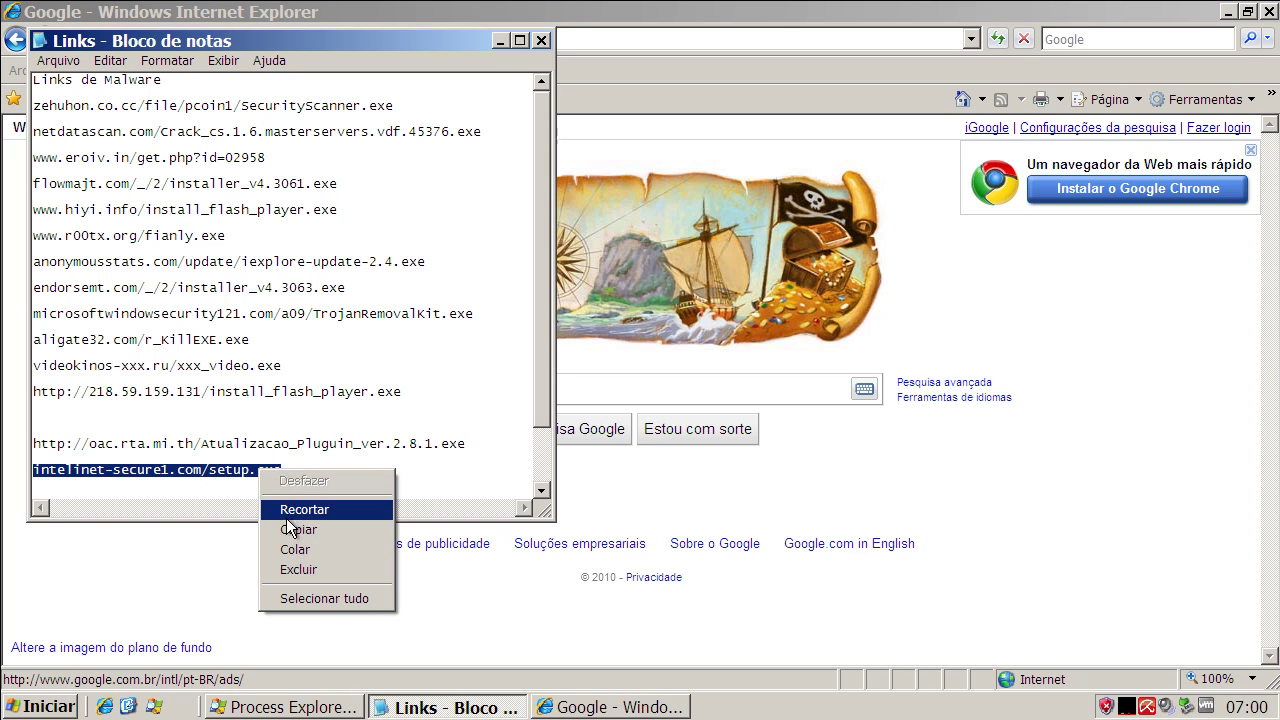
{"action": "left_click", "coordinate": [295, 529]}
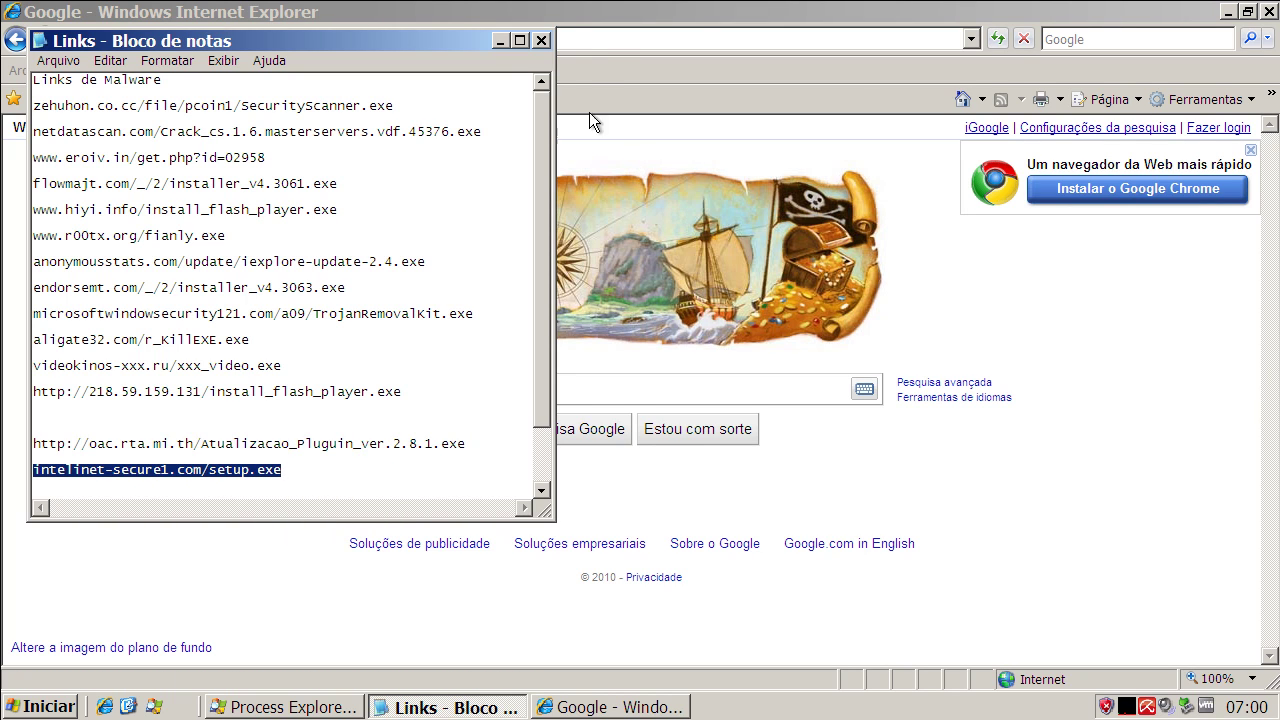
{"action": "left_click", "coordinate": [597, 38]}
{"action": "left_click_drag", "start_coordinate": [597, 38], "coordinate": [8, 42]}
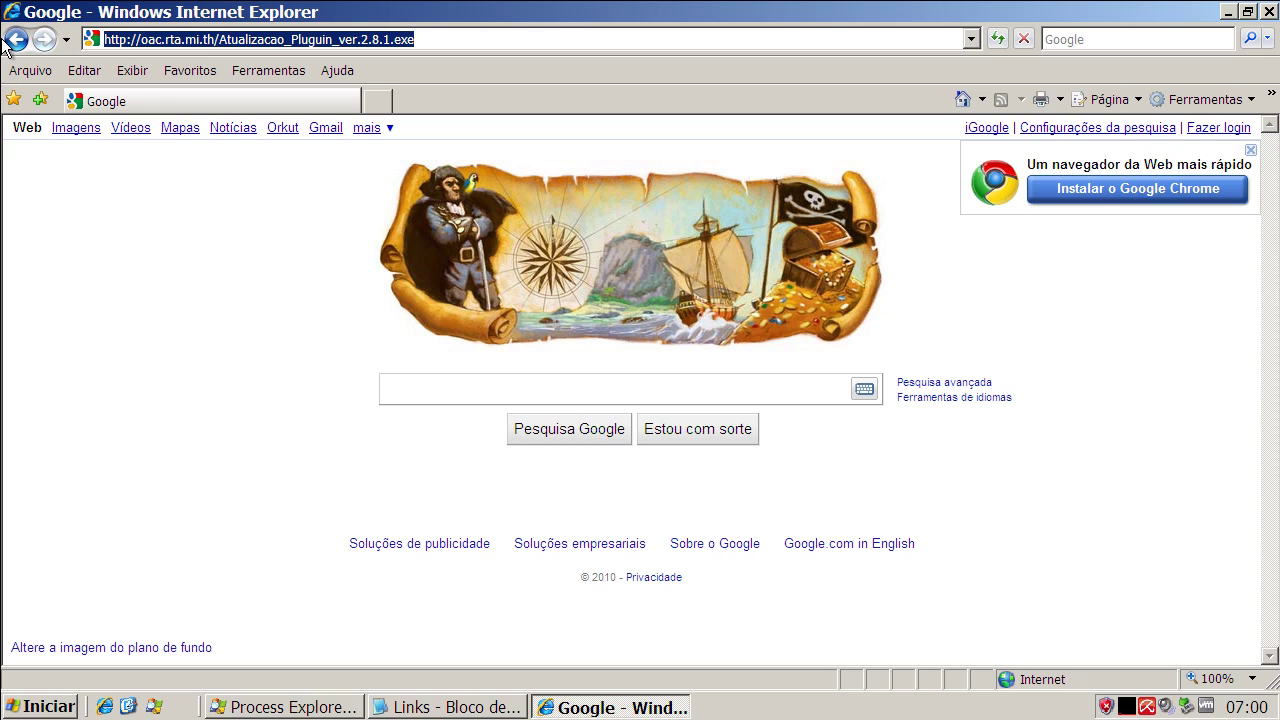
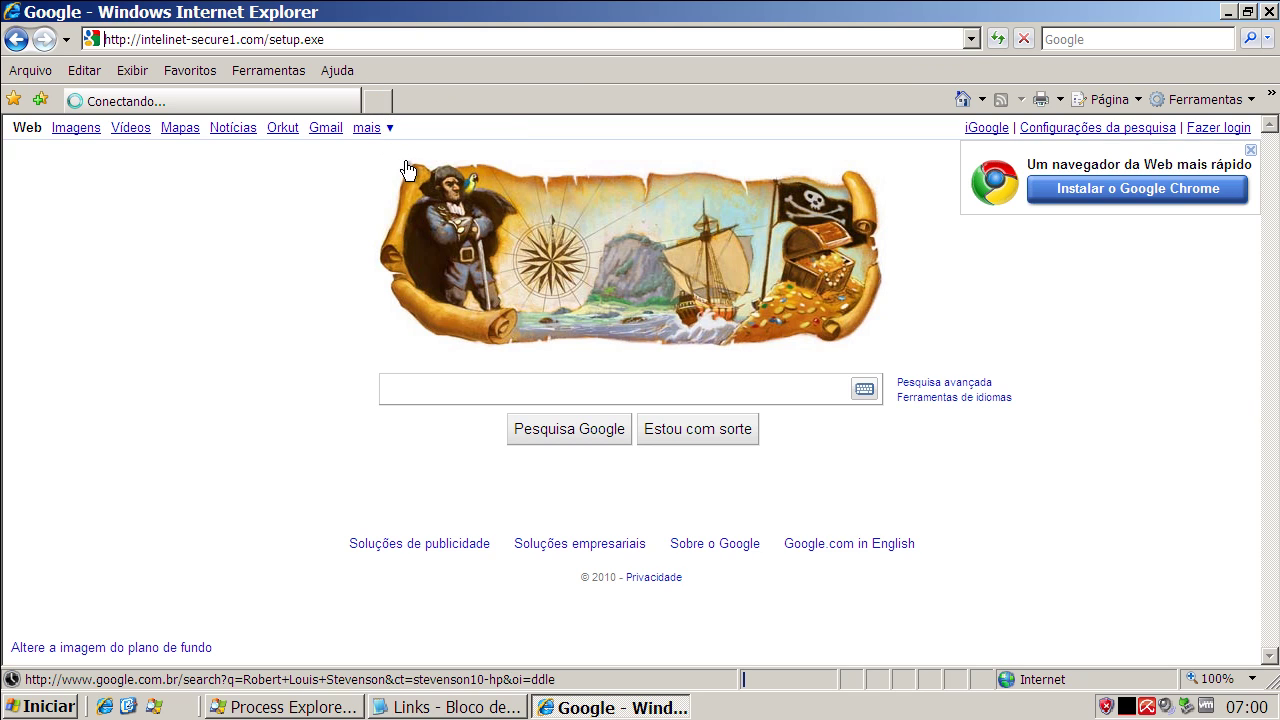
- Run setup.exe from intelinet-secure1.com, deny access in the AntiVir WebGuard alert, allow the file to execute and dismiss the error
{"action": "left_click", "coordinate": [605, 364]}
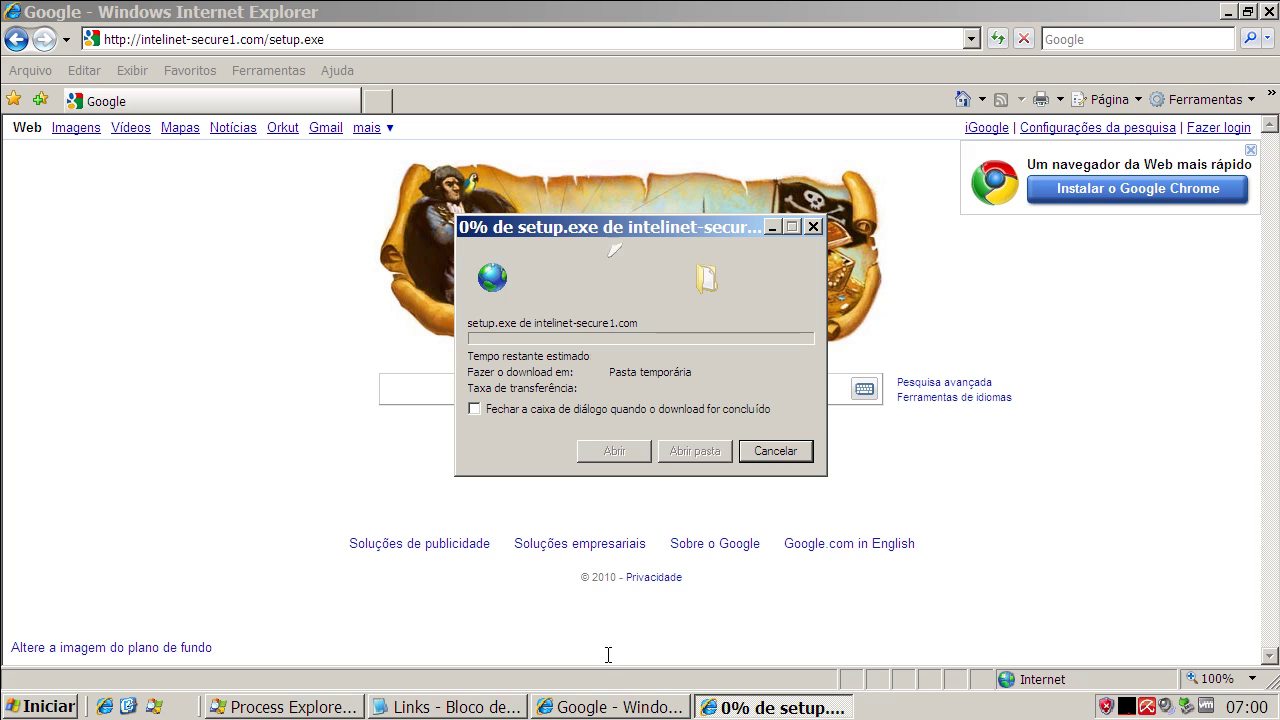
{"action": "left_click", "coordinate": [476, 712]}
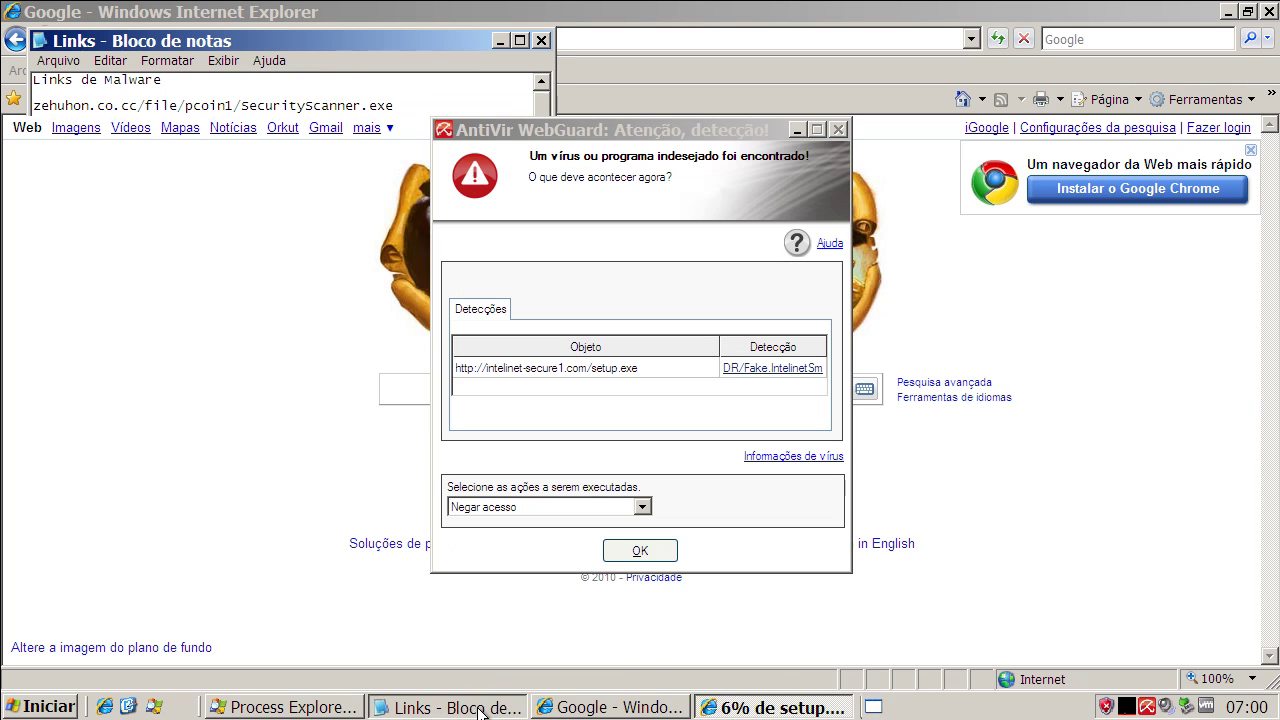
{"action": "left_click", "coordinate": [639, 550]}
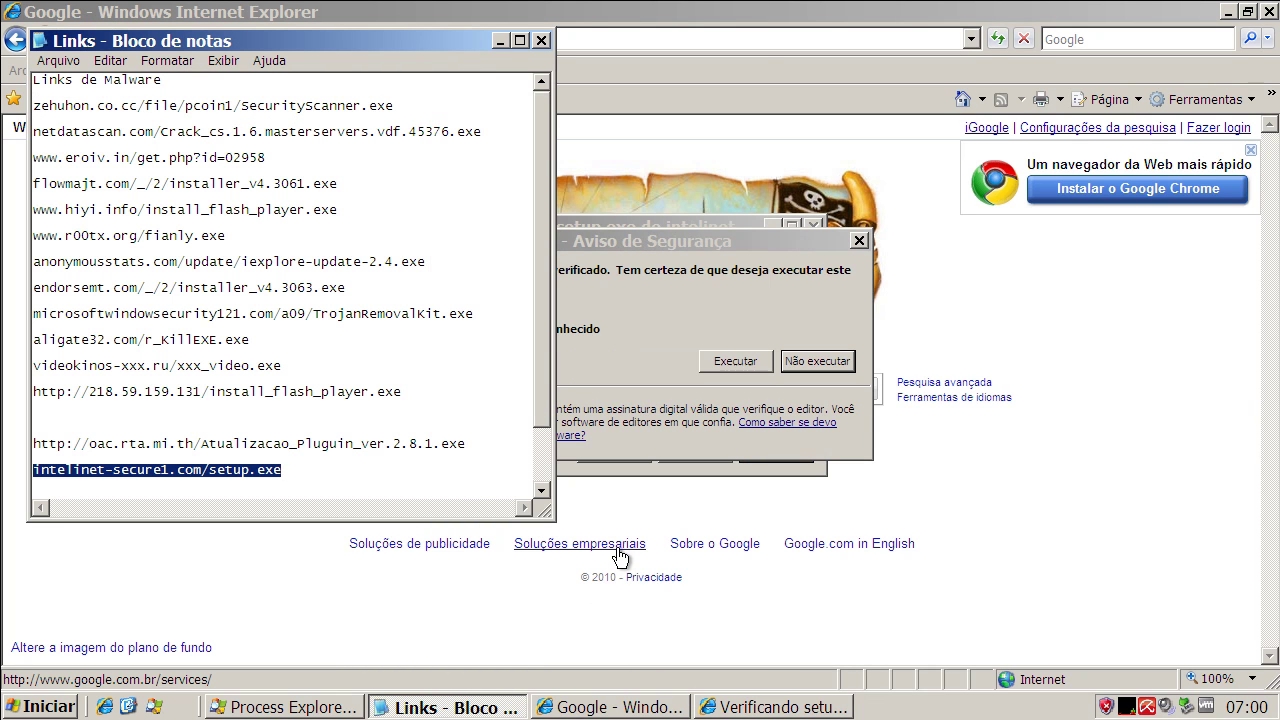
{"action": "left_click", "coordinate": [499, 41]}
{"action": "left_click", "coordinate": [712, 363]}
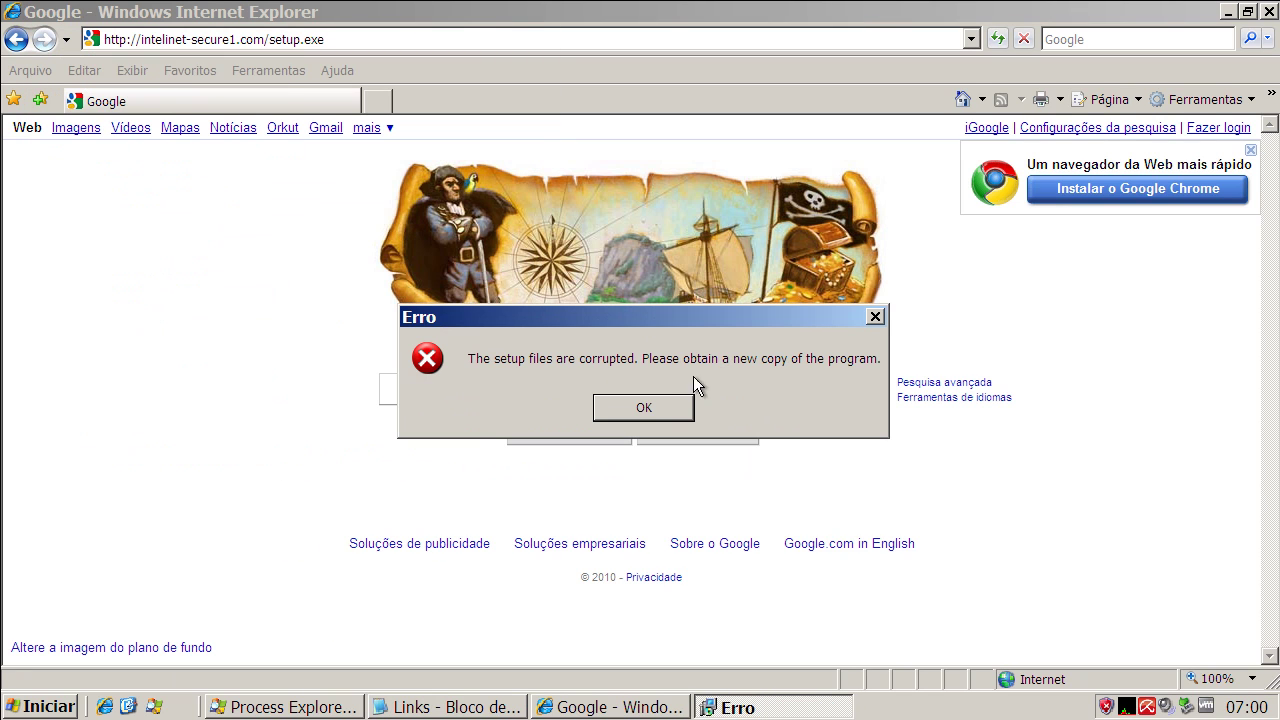
{"action": "left_click", "coordinate": [656, 405]}
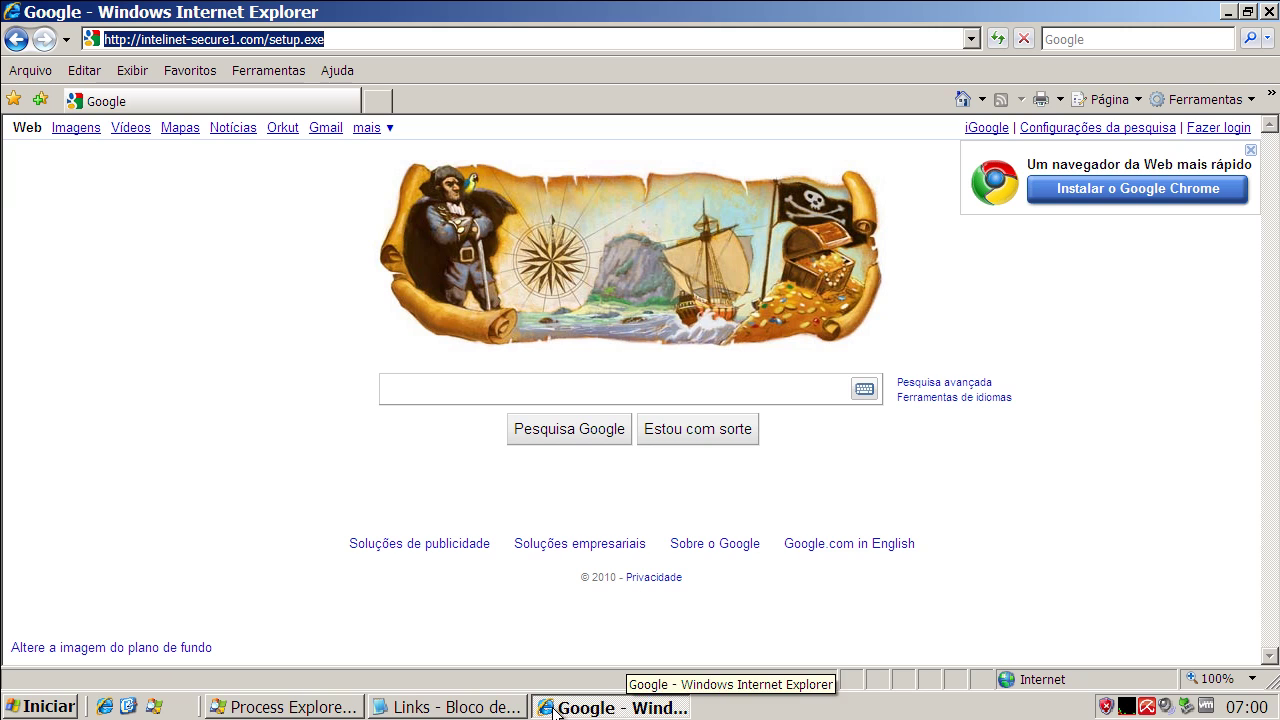
{"action": "left_click", "coordinate": [505, 710]}
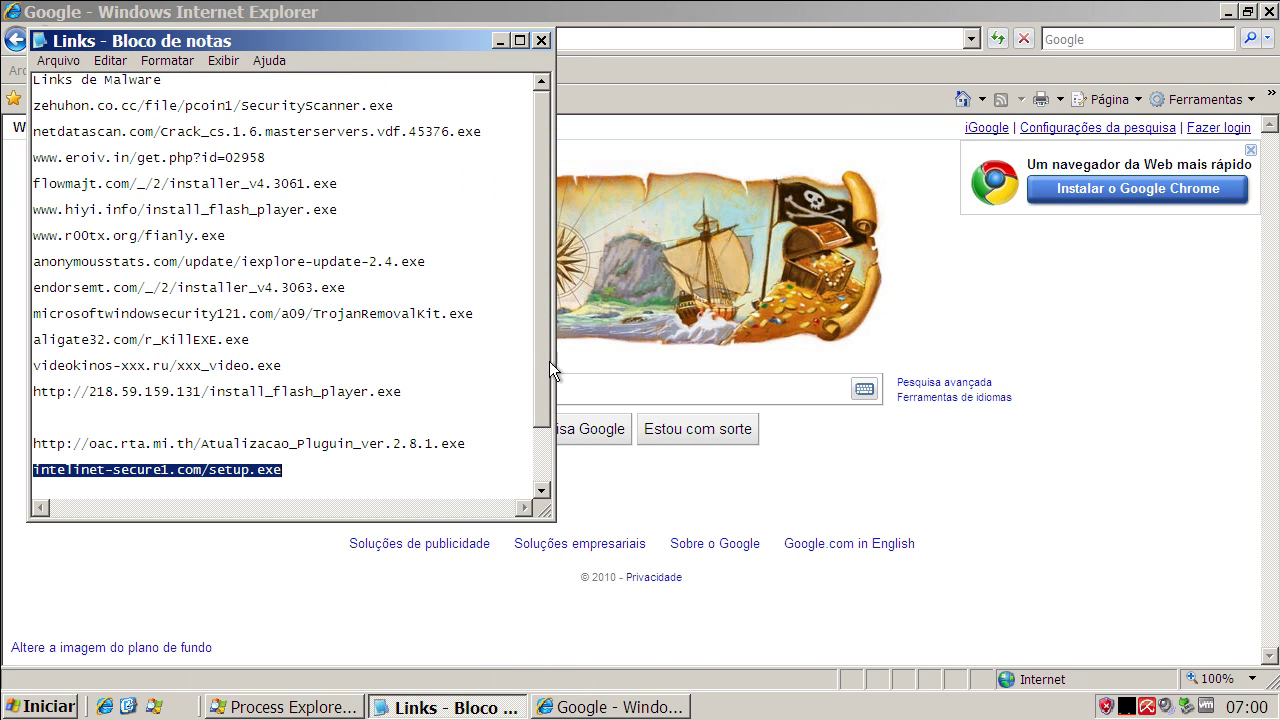
{"action": "left_click_drag", "start_coordinate": [546, 341], "coordinate": [550, 382]}
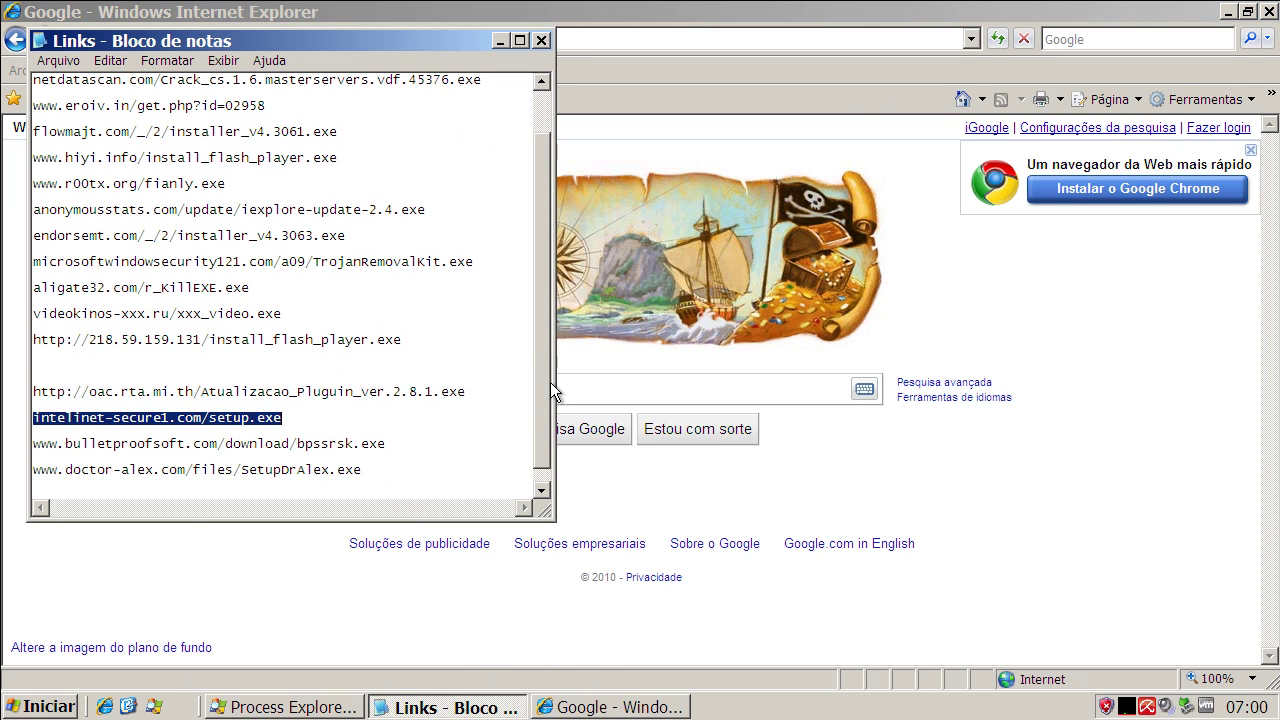
{"action": "double_click", "coordinate": [170, 444]}
{"action": "right_click", "coordinate": [171, 446]}
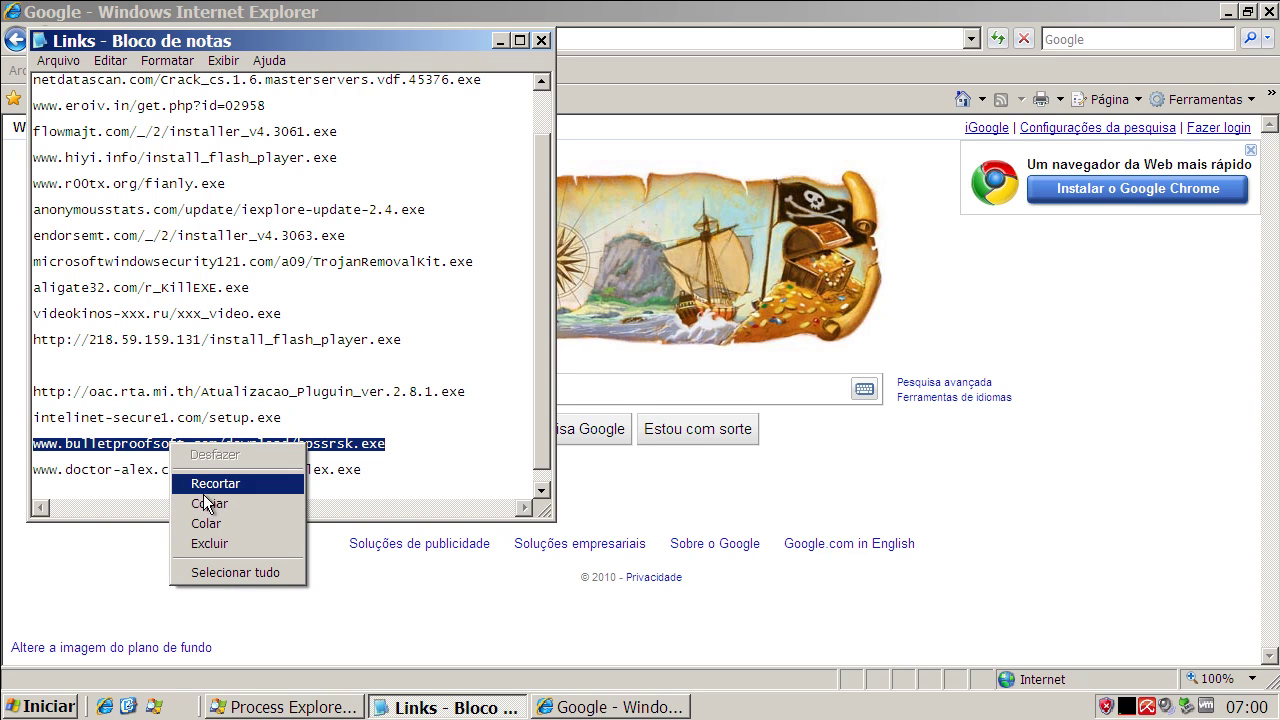
{"action": "left_click", "coordinate": [210, 502]}
{"action": "left_click", "coordinate": [650, 102]}
{"action": "left_click", "coordinate": [631, 39]}
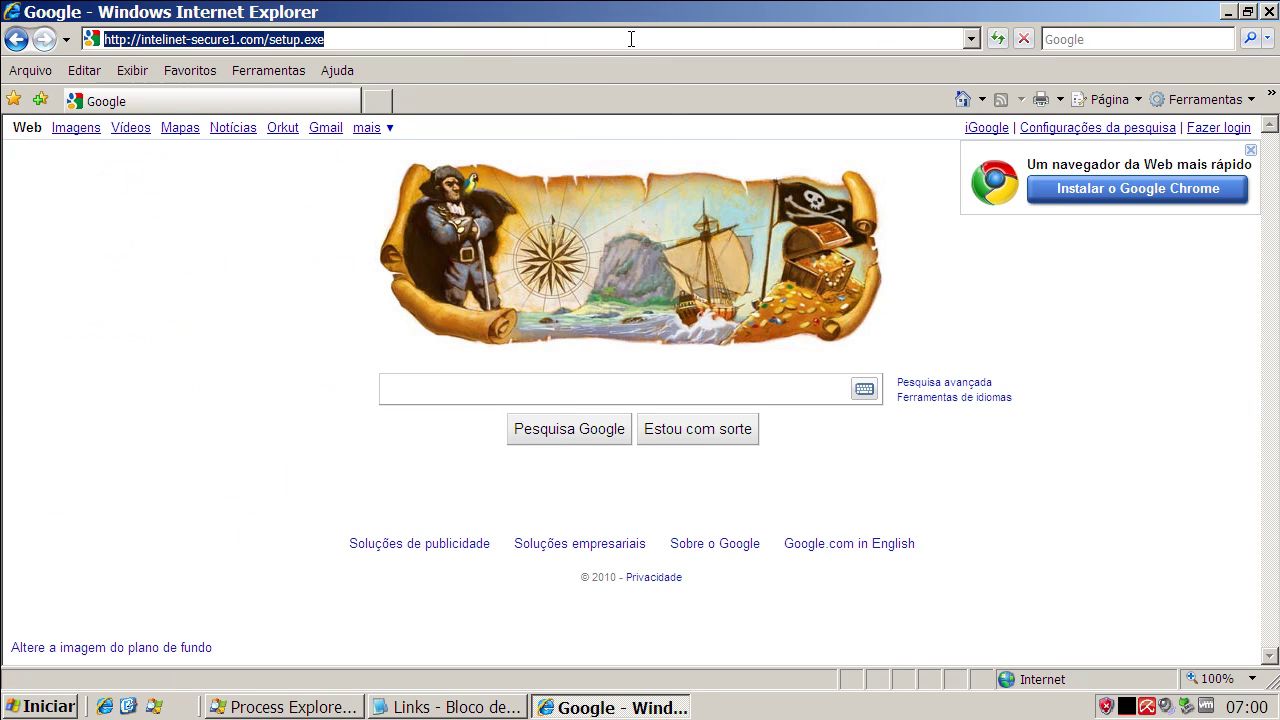
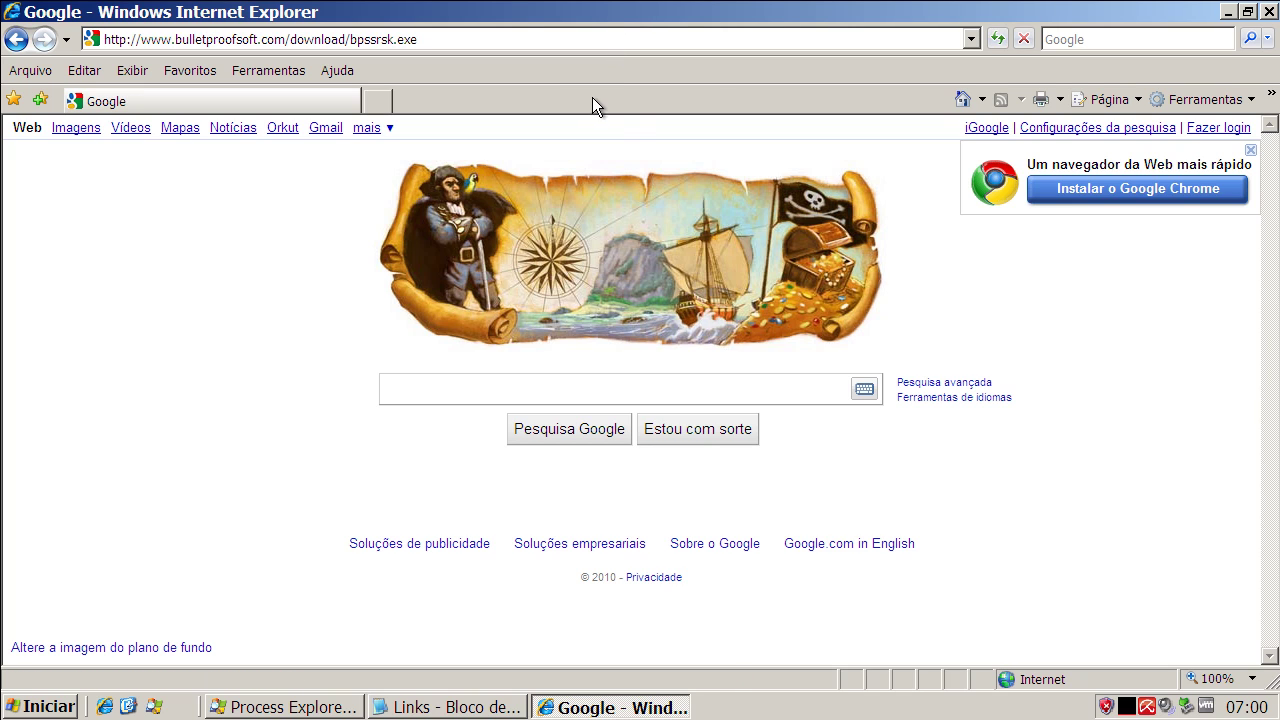
{"action": "left_click", "coordinate": [638, 366]}
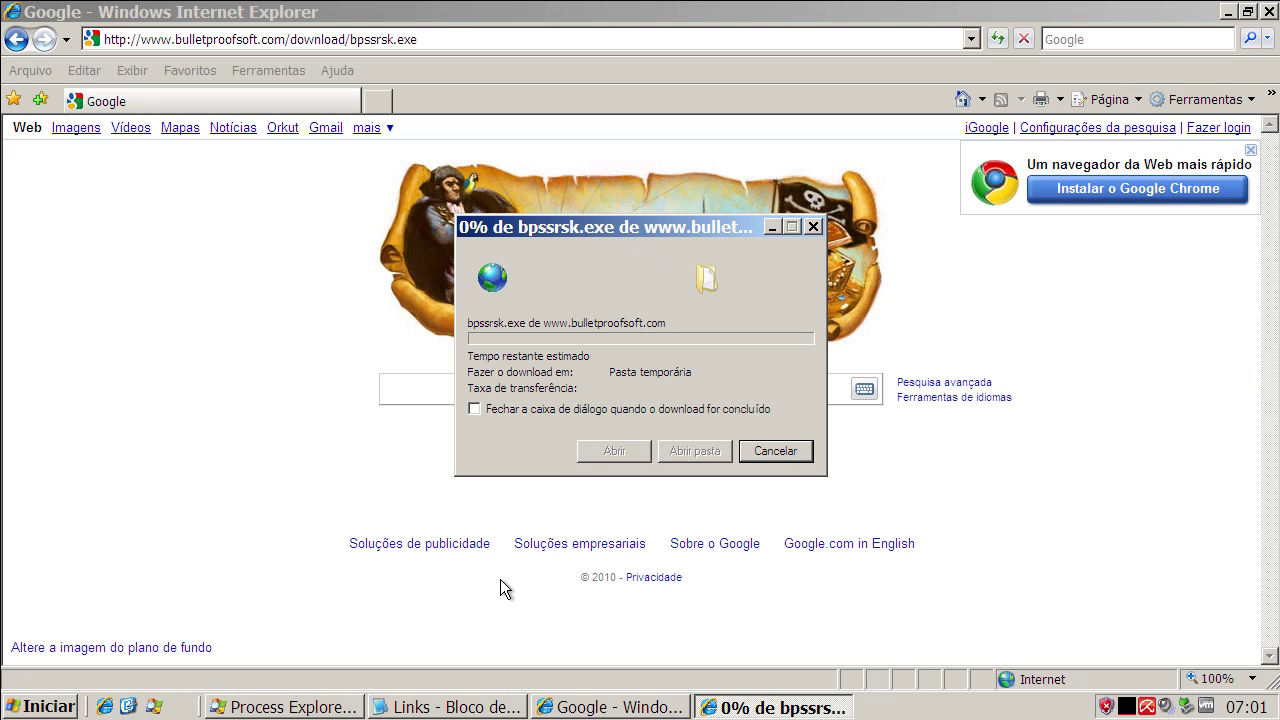
{"action": "left_click", "coordinate": [478, 710]}
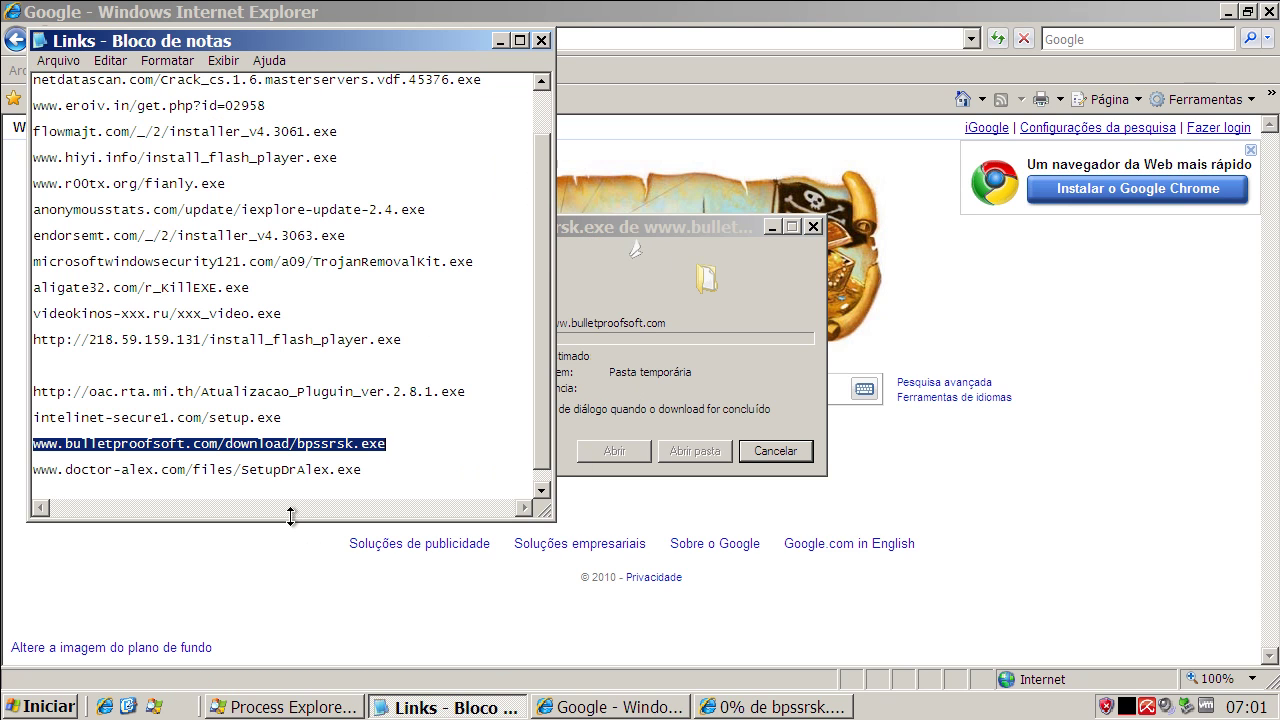
{"action": "double_click", "coordinate": [278, 469]}
{"action": "right_click", "coordinate": [279, 472]}
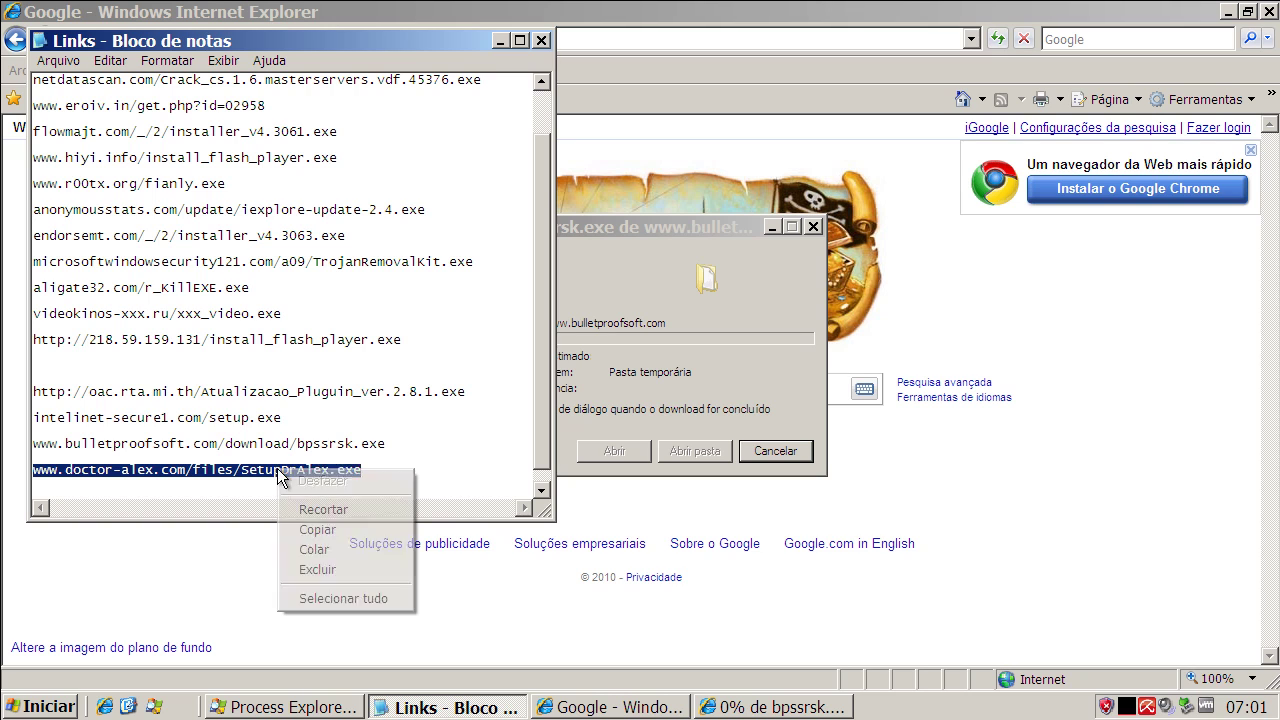
{"action": "left_click", "coordinate": [317, 529]}
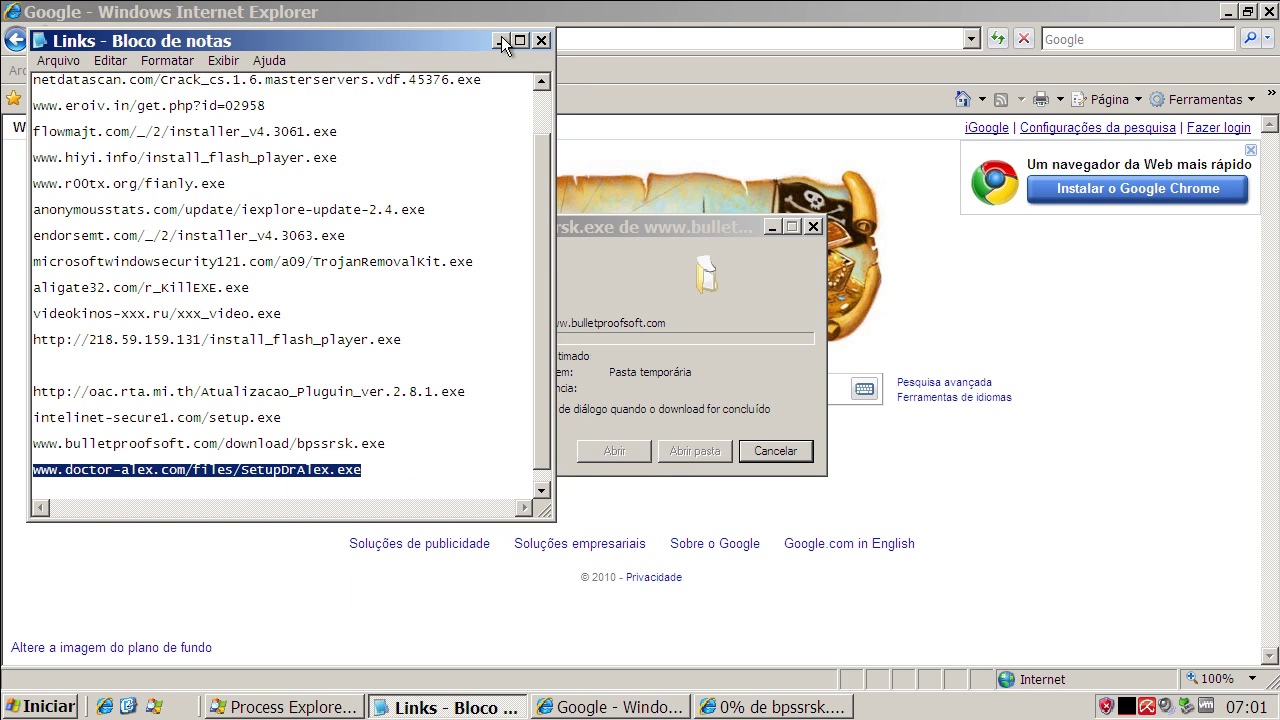
{"action": "left_click", "coordinate": [501, 40]}
{"action": "left_click", "coordinate": [350, 72]}
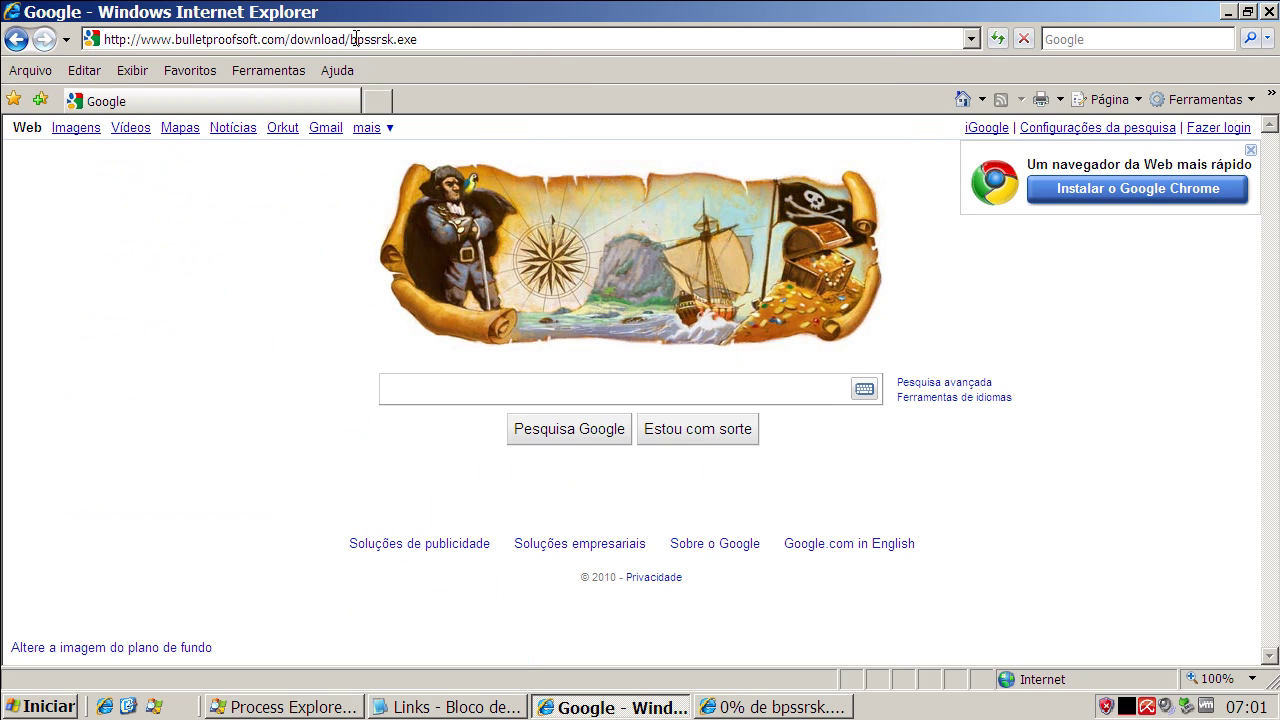
{"action": "left_click", "coordinate": [523, 38]}
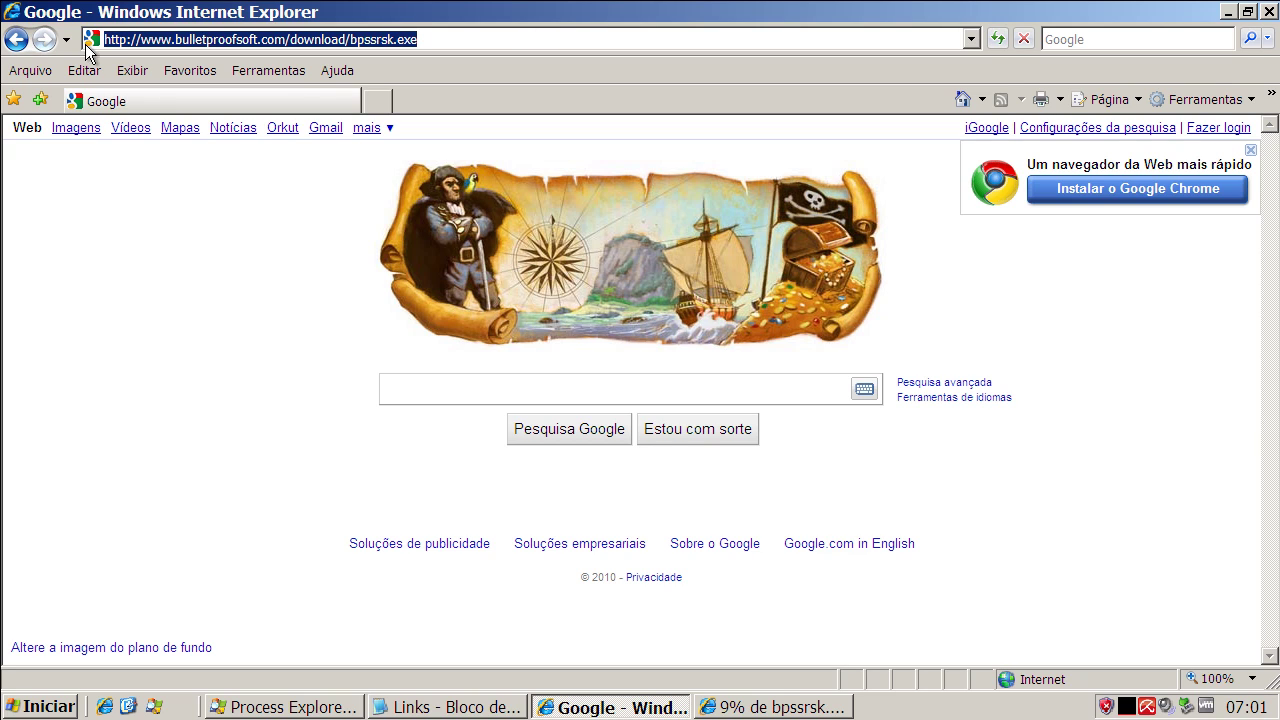
{"action": "key", "text": "ctrl+v"}
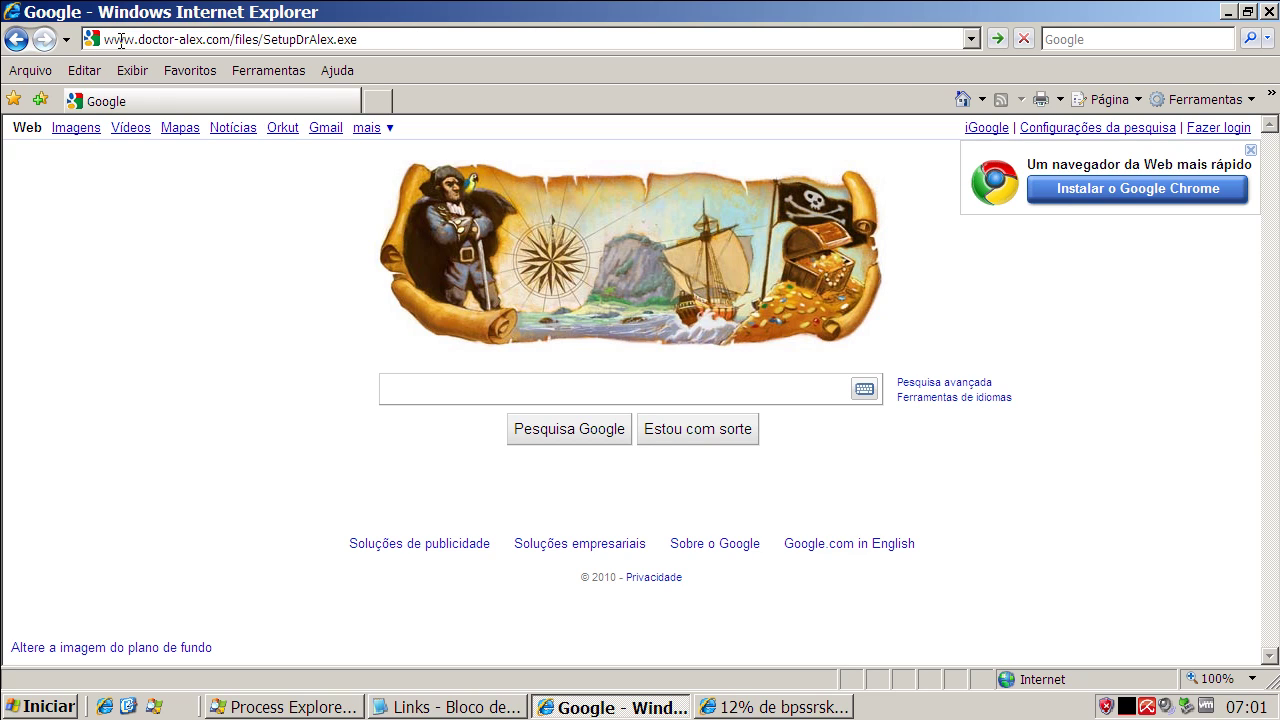
{"action": "key", "text": "Return"}
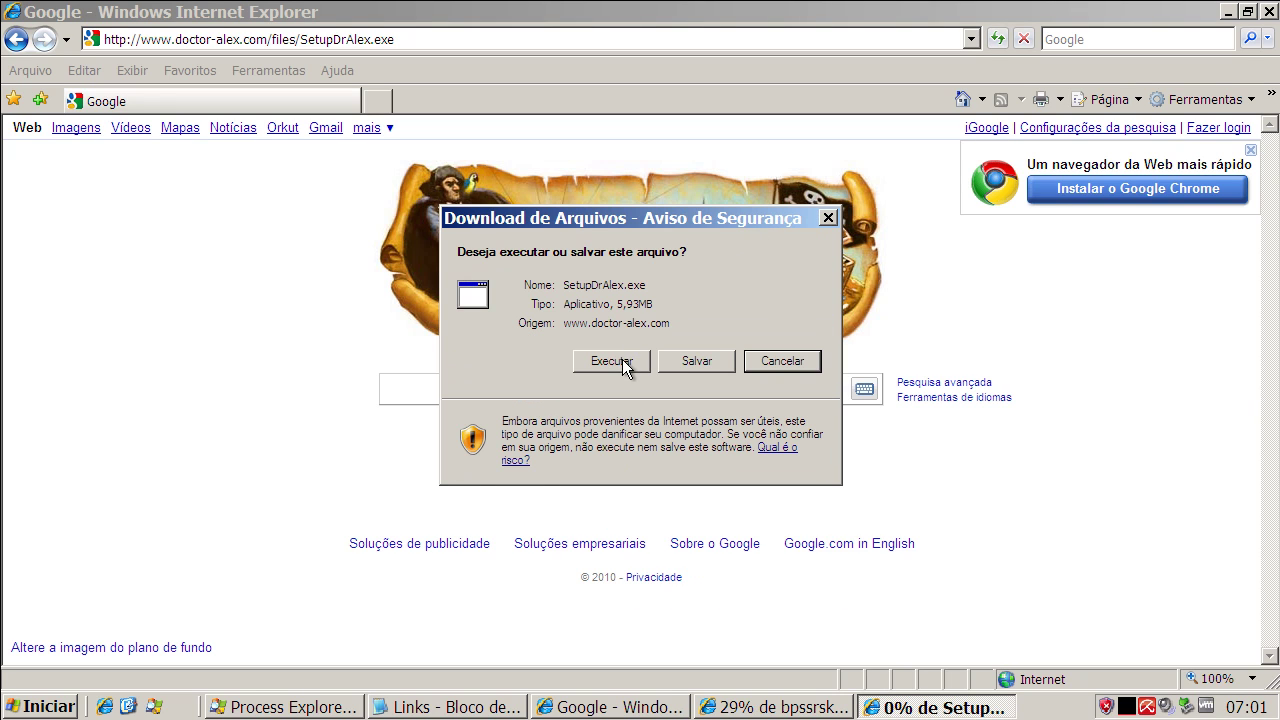
{"action": "left_click", "coordinate": [612, 361]}
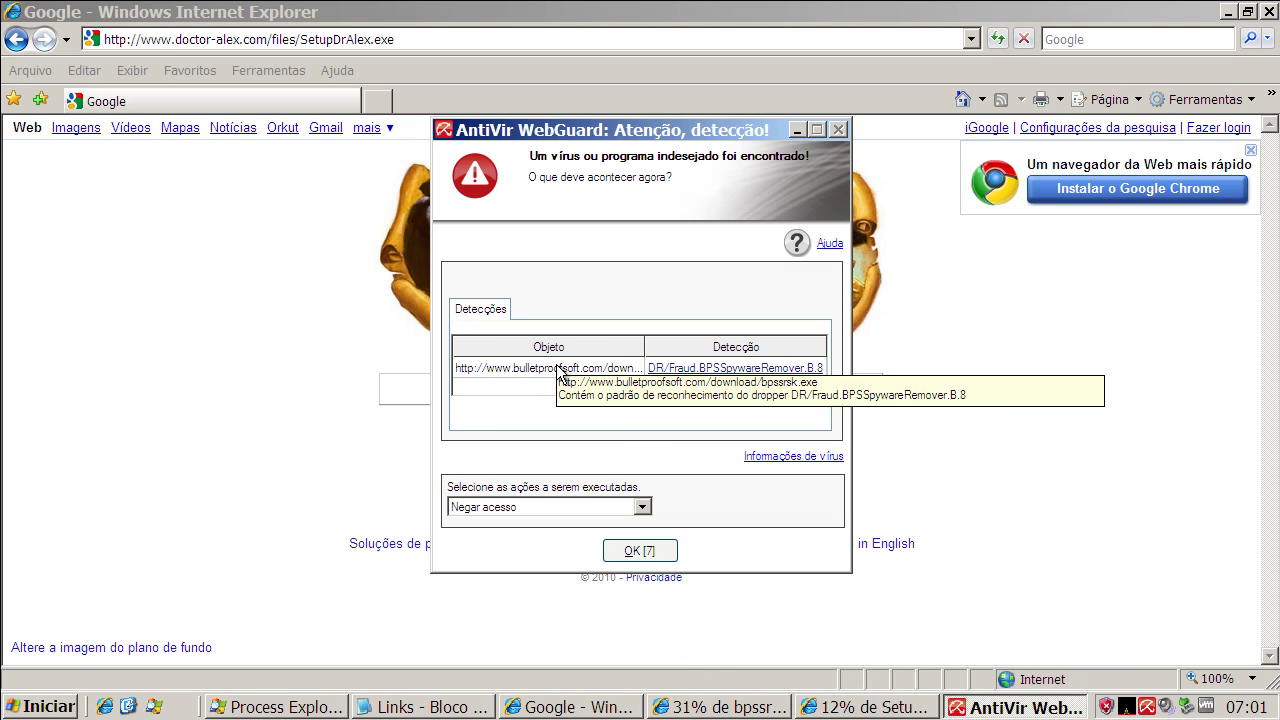
- Deny access to bpssrsk.exe in the AntiVir WebGuard alert, allow the file to execute and dismiss the error
{"action": "left_click", "coordinate": [658, 552]}
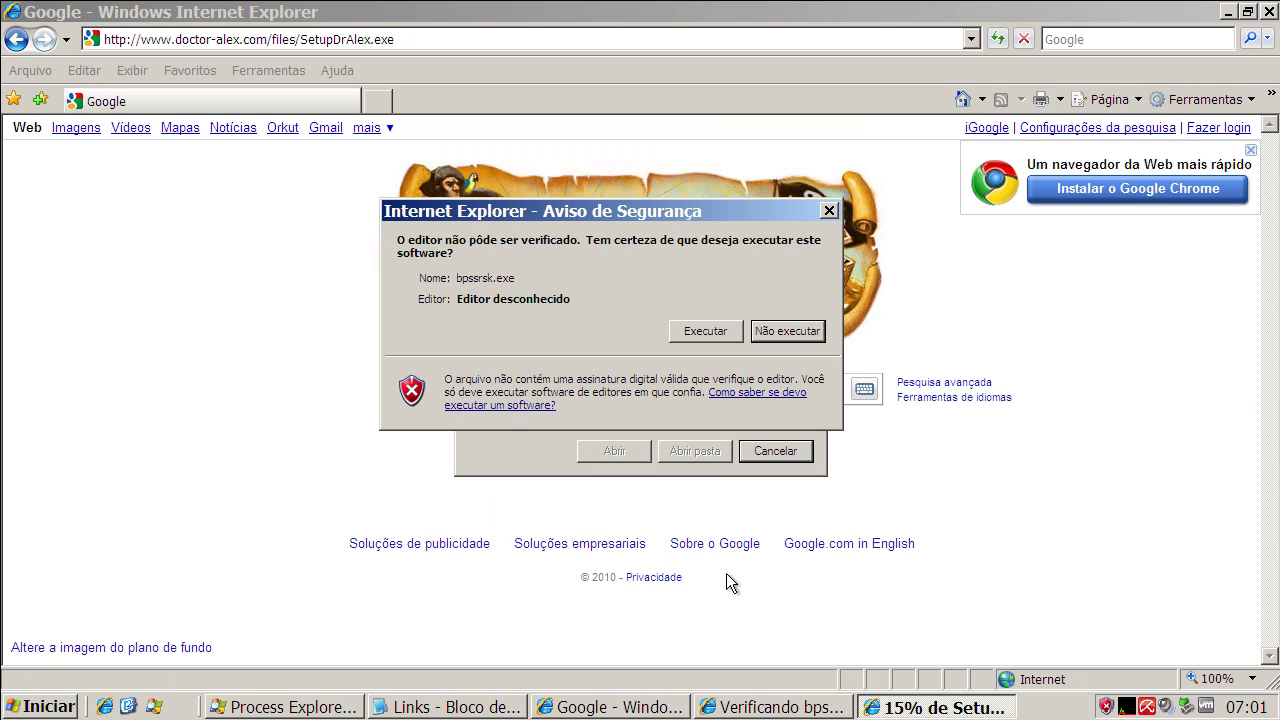
{"action": "left_click", "coordinate": [697, 331]}
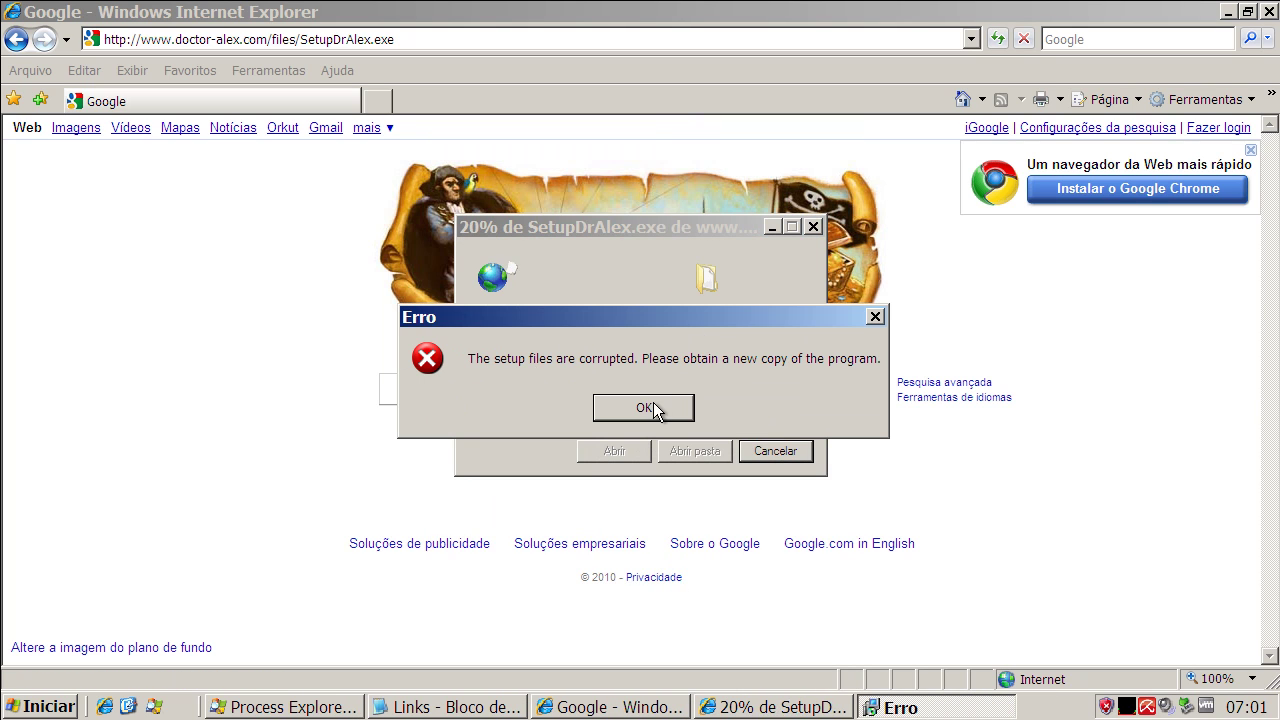
{"action": "left_click", "coordinate": [648, 408]}
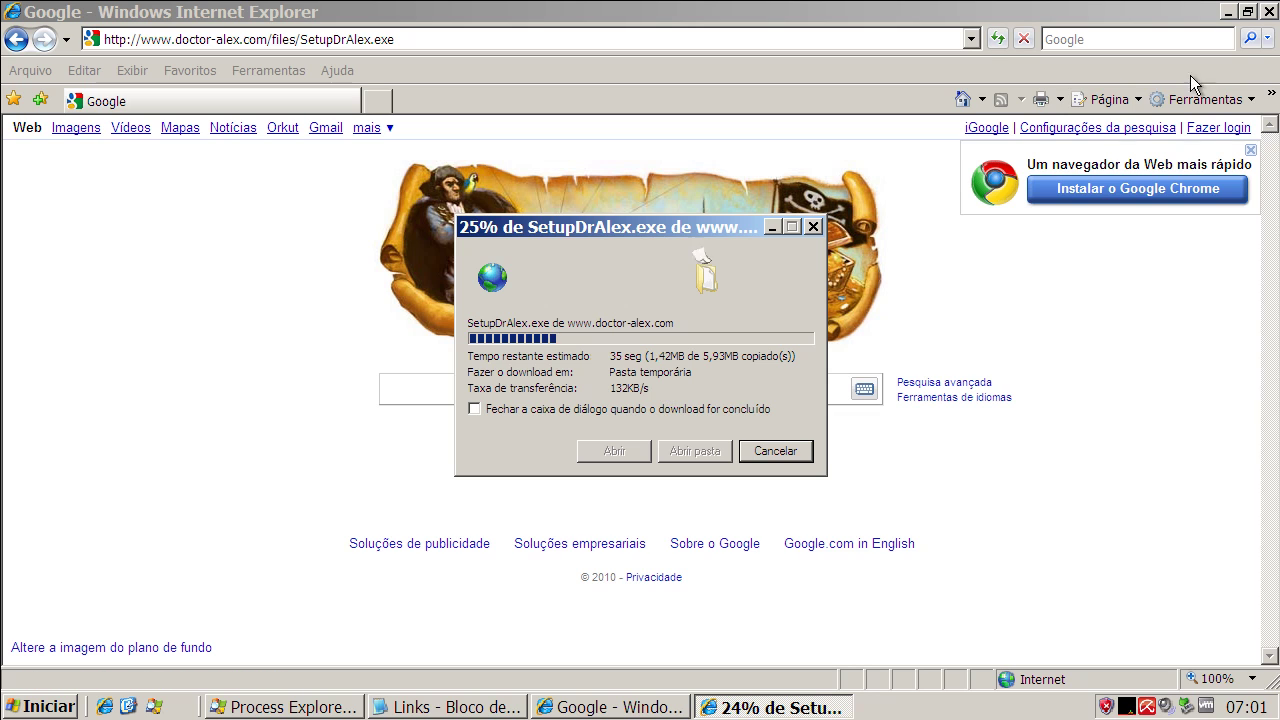
- Close the Google browser window and the Links text file while SetupDrAlex.exe keeps downloading
{"action": "left_click", "coordinate": [1272, 12]}
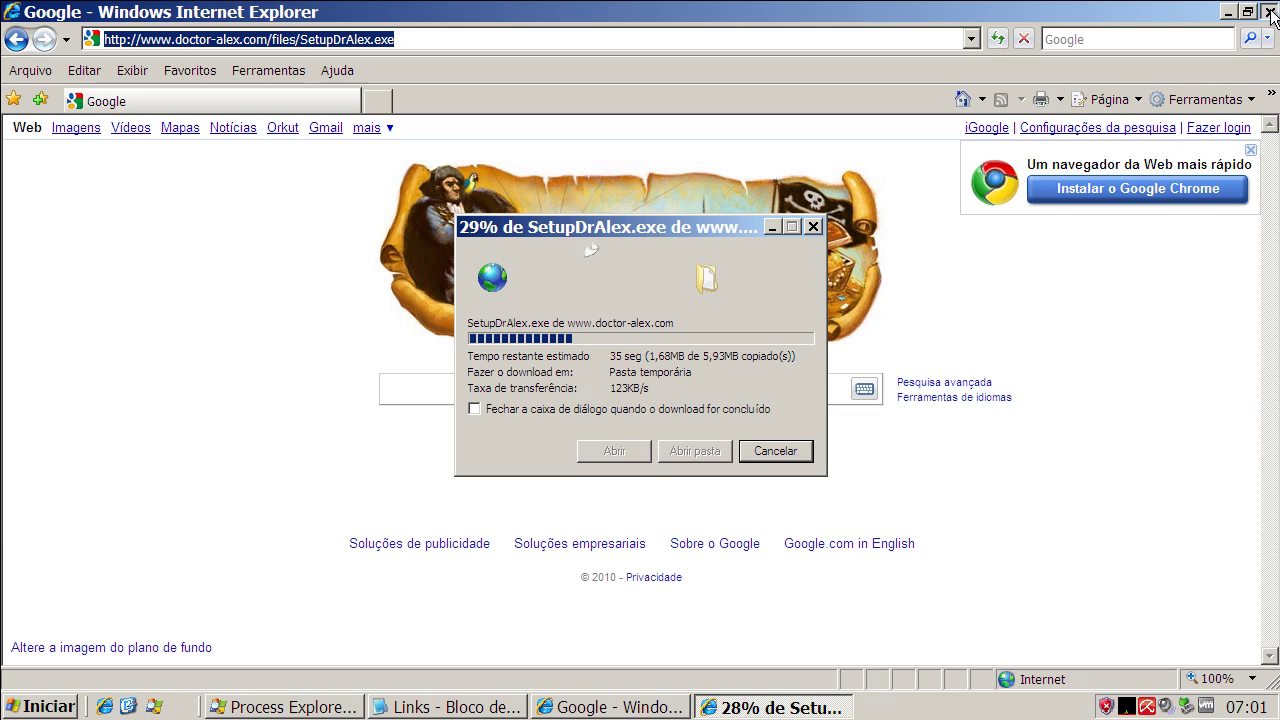
{"action": "left_click", "coordinate": [387, 709]}
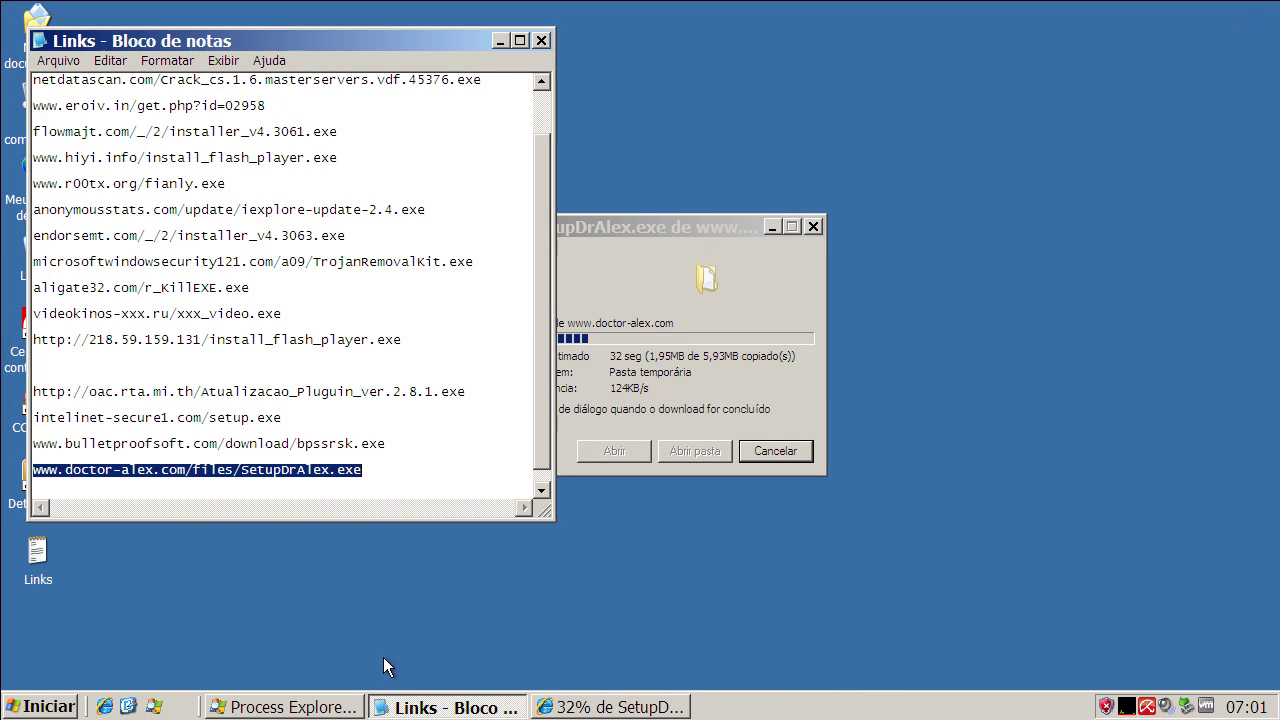
{"action": "left_click", "coordinate": [541, 42]}
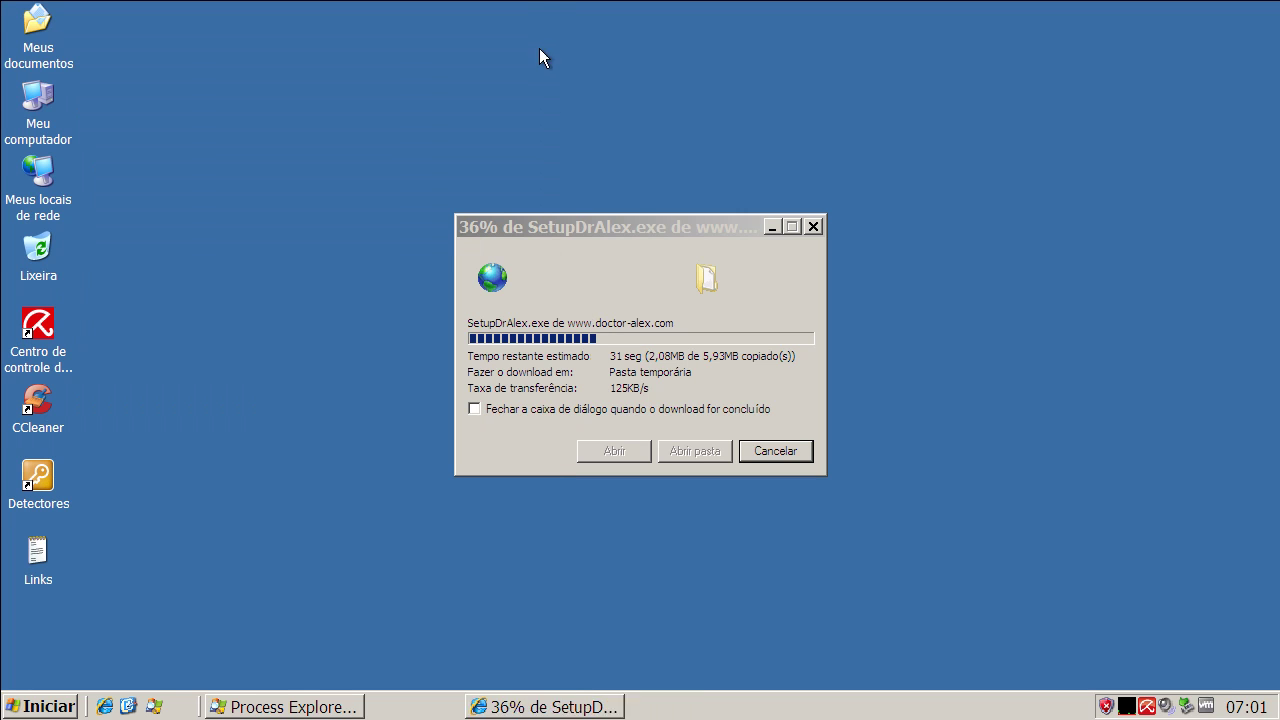
- Allow SetupDrAlex.exe to execute, accept the license agreement and install Doctor Alex, finishing with Run Doctor Alex enabled
{"action": "left_click", "coordinate": [728, 361]}
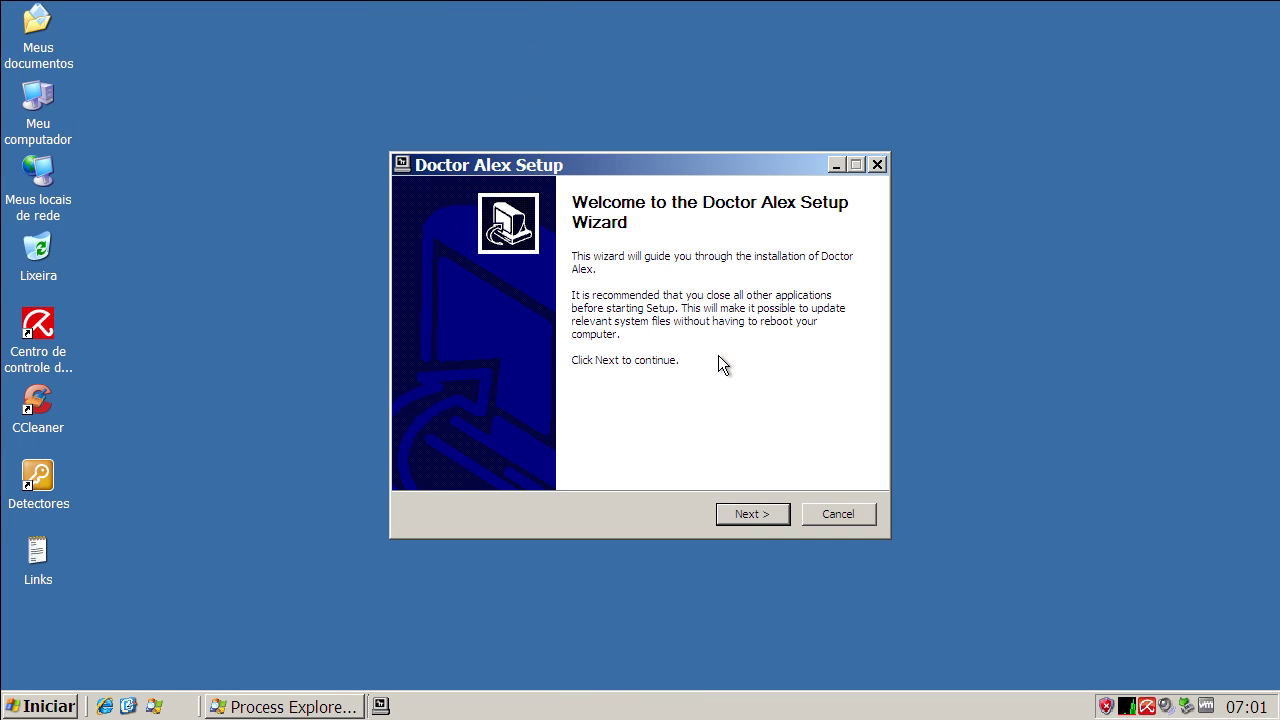
{"action": "left_click", "coordinate": [738, 514]}
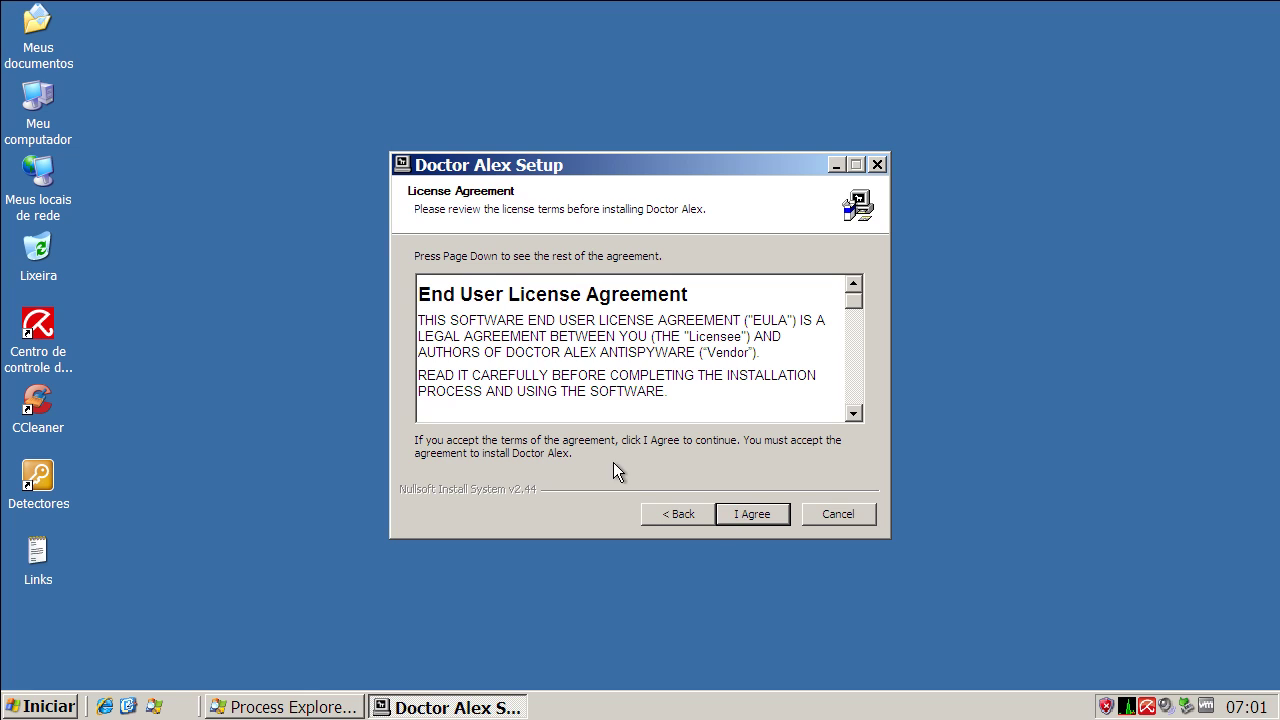
{"action": "left_click", "coordinate": [738, 513]}
{"action": "left_click", "coordinate": [747, 513]}
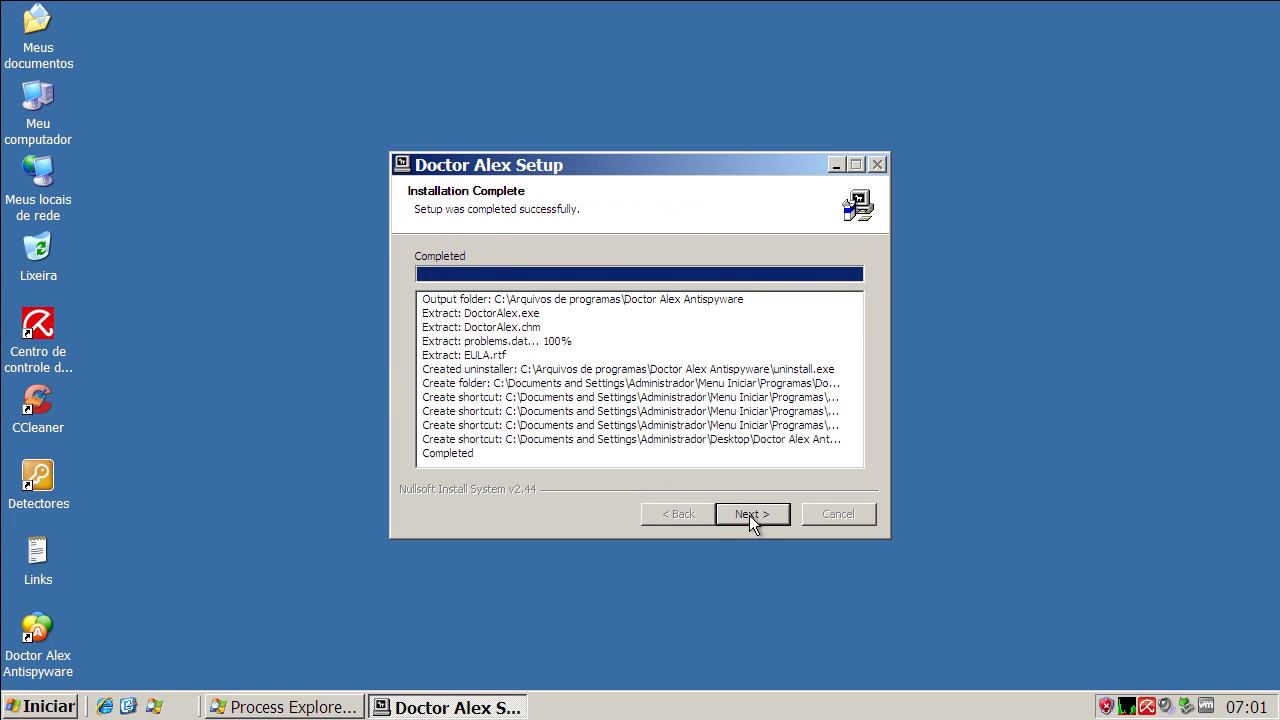
{"action": "left_click", "coordinate": [749, 514]}
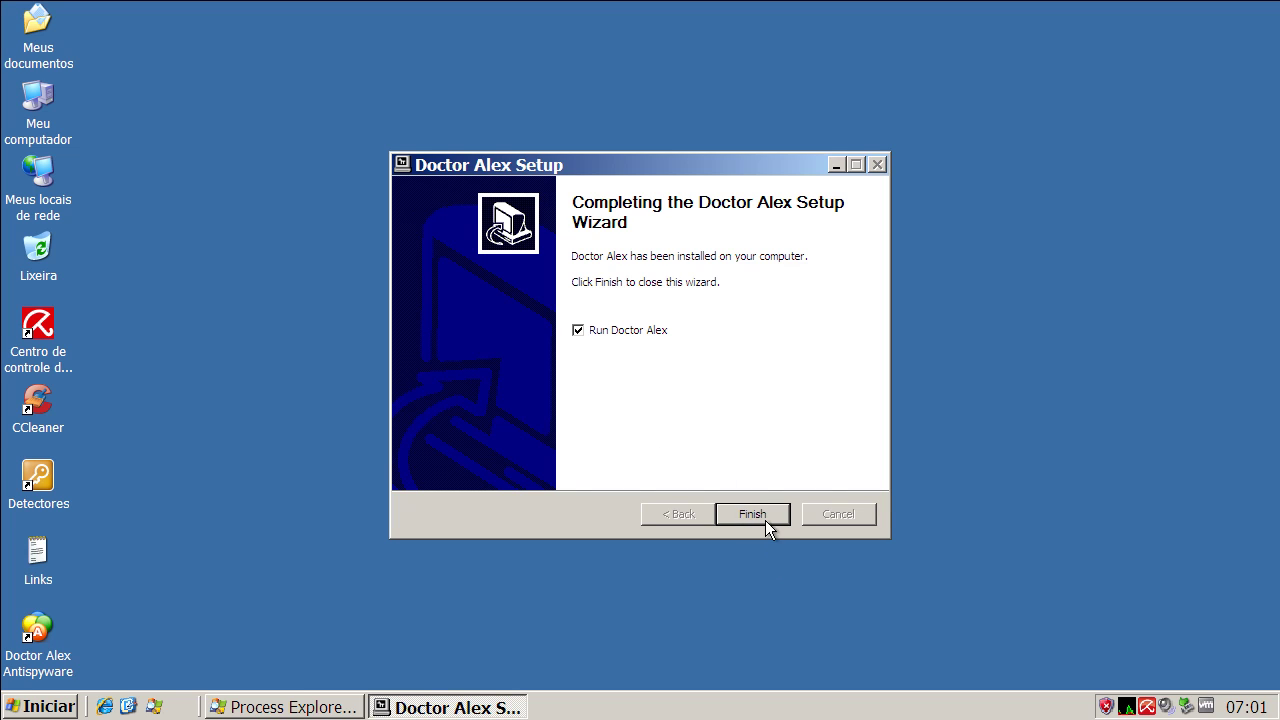
{"action": "left_click", "coordinate": [752, 514]}
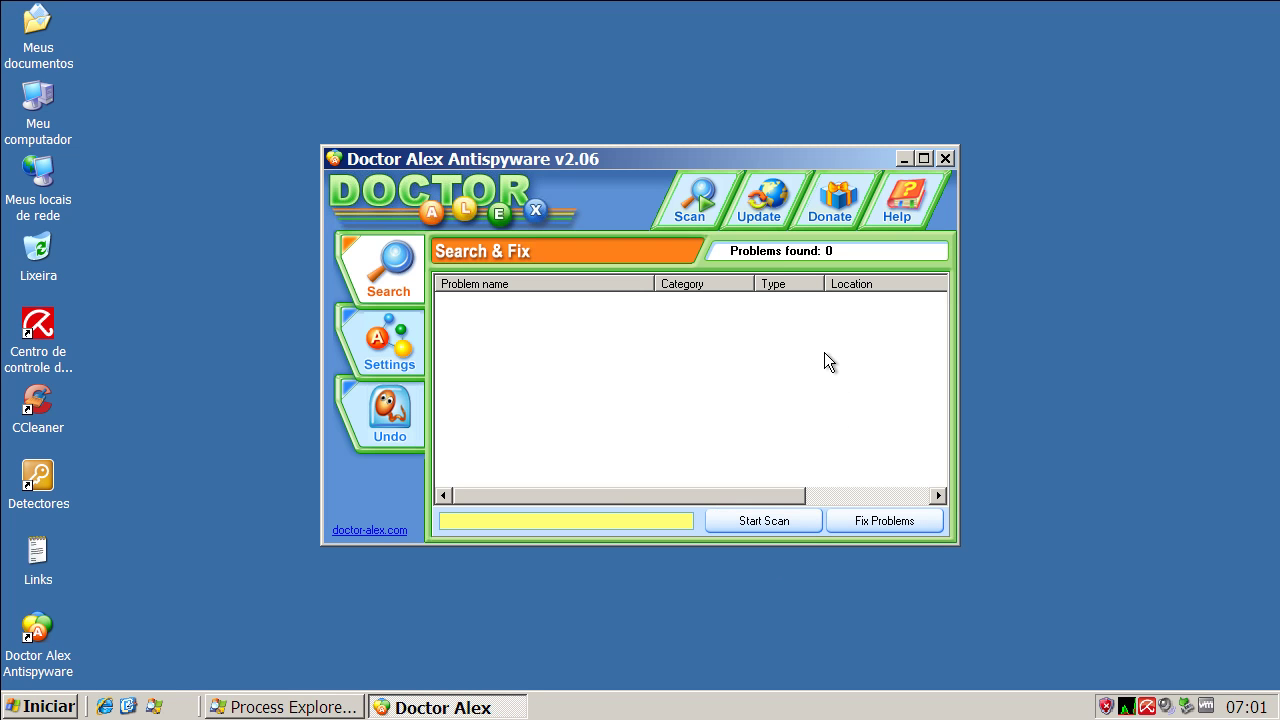
- Check Doctor Alex Antispyware for updates, dismiss the information message and close the program
{"action": "left_click", "coordinate": [757, 206]}
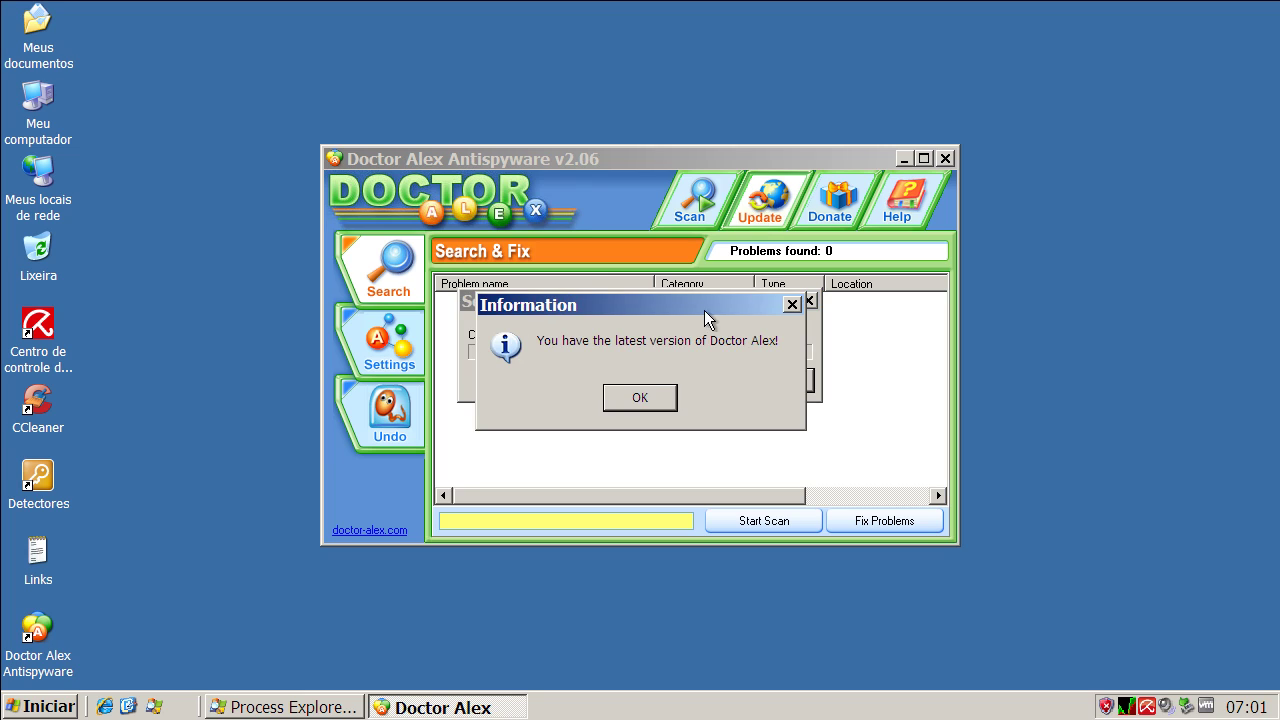
{"action": "left_click", "coordinate": [640, 398]}
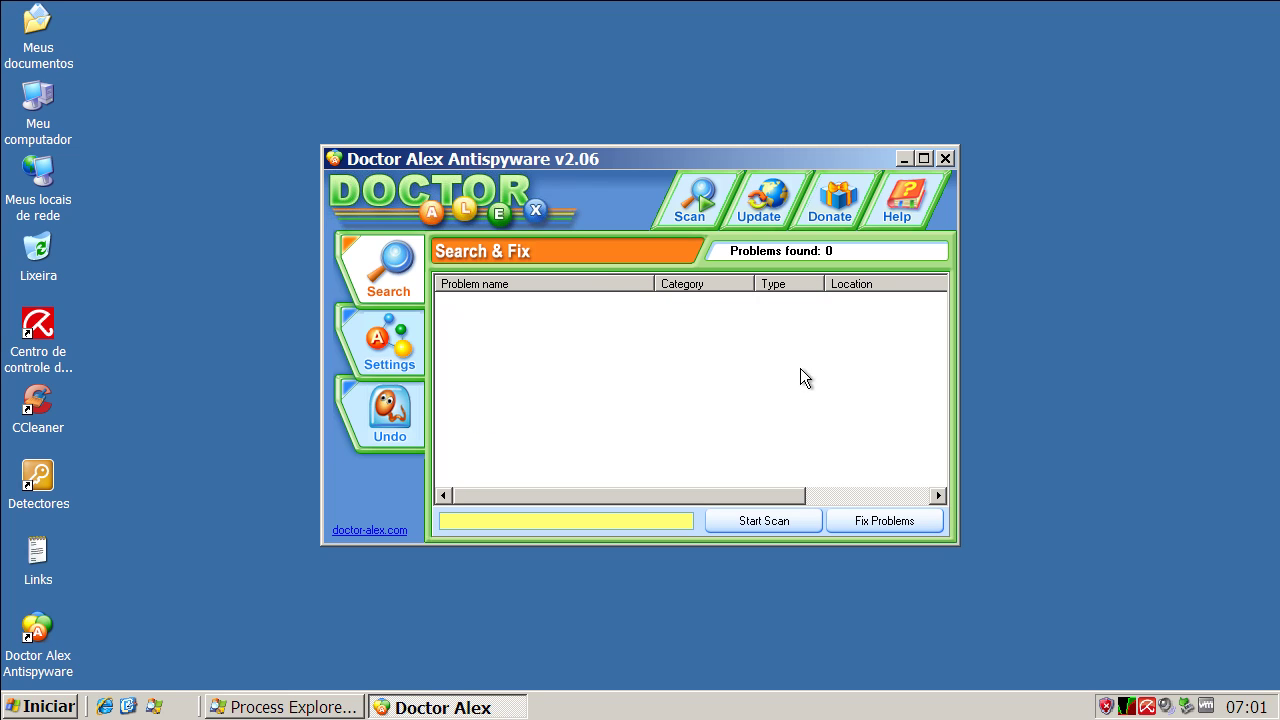
{"action": "left_click", "coordinate": [945, 159]}
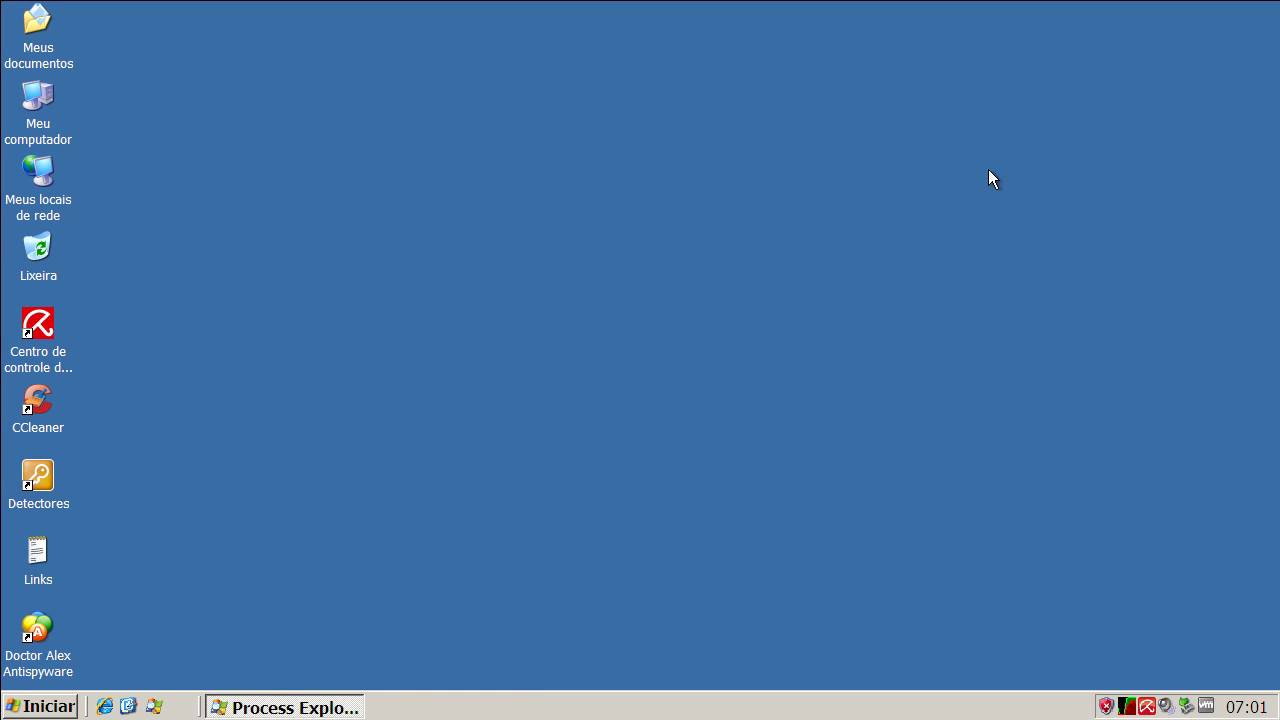
- Open the Avira AntiVir Premium control center and start a full system scan
{"action": "left_click", "coordinate": [1151, 710]}
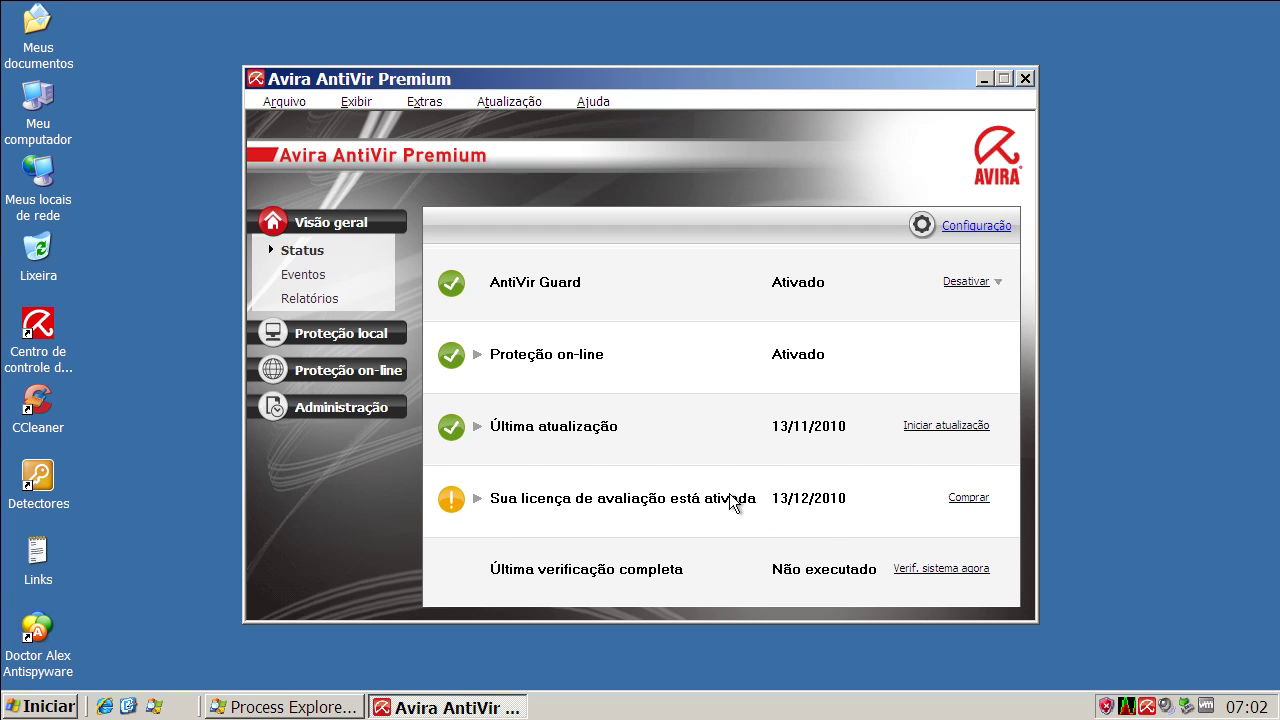
{"action": "left_click", "coordinate": [915, 570]}
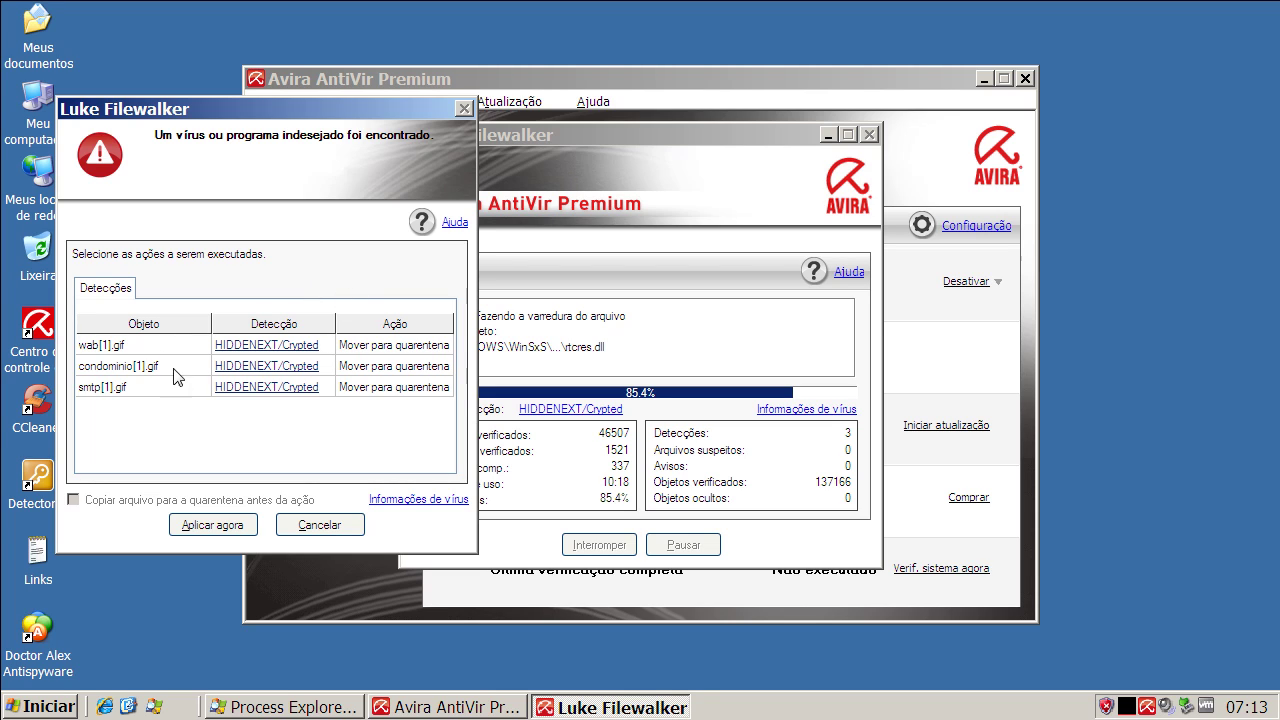
- Move the three detected GIF files to quarantine, finish the Luke Filewalker scan and close Avira AntiVir Premium
{"action": "left_click", "coordinate": [219, 521]}
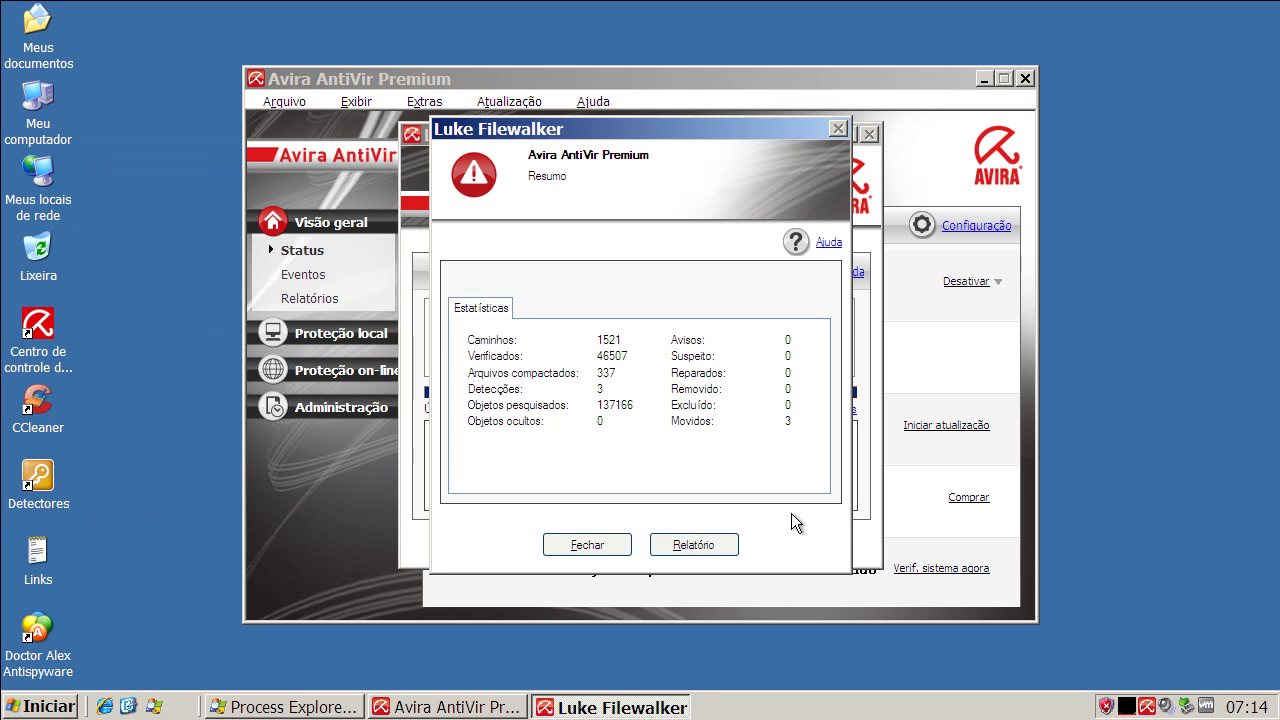
{"action": "left_click", "coordinate": [606, 550]}
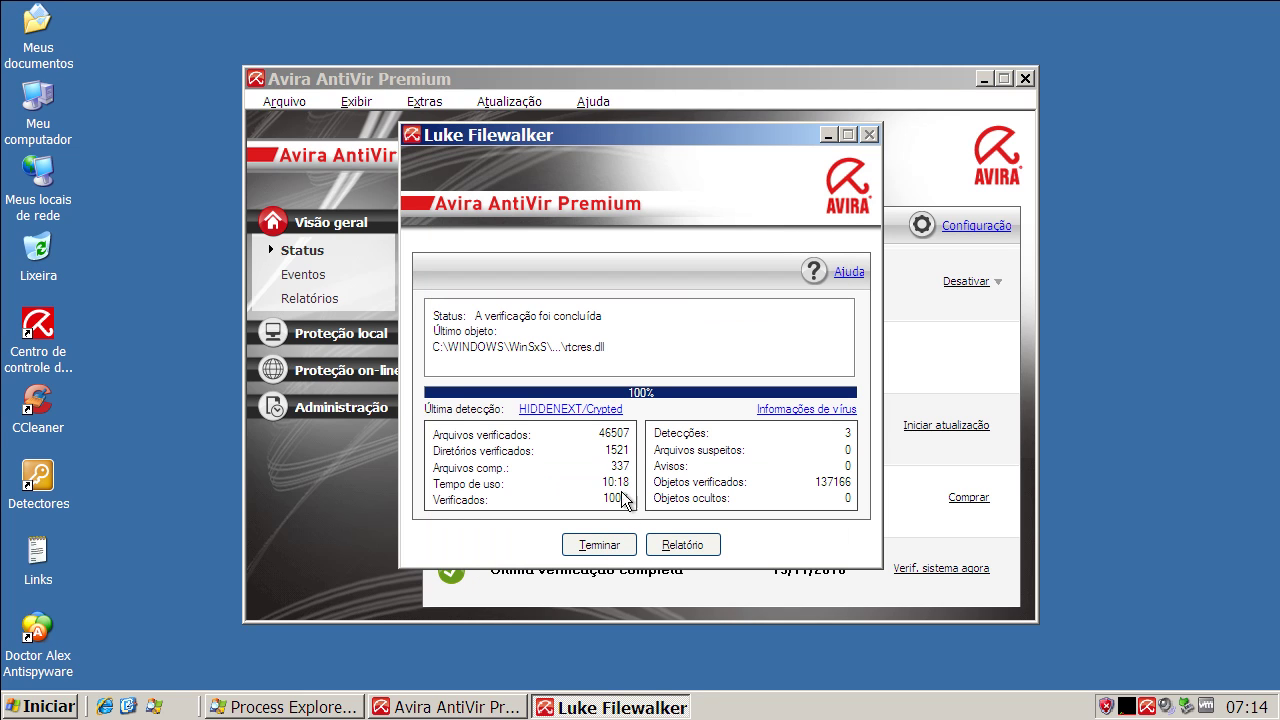
{"action": "left_click", "coordinate": [637, 549]}
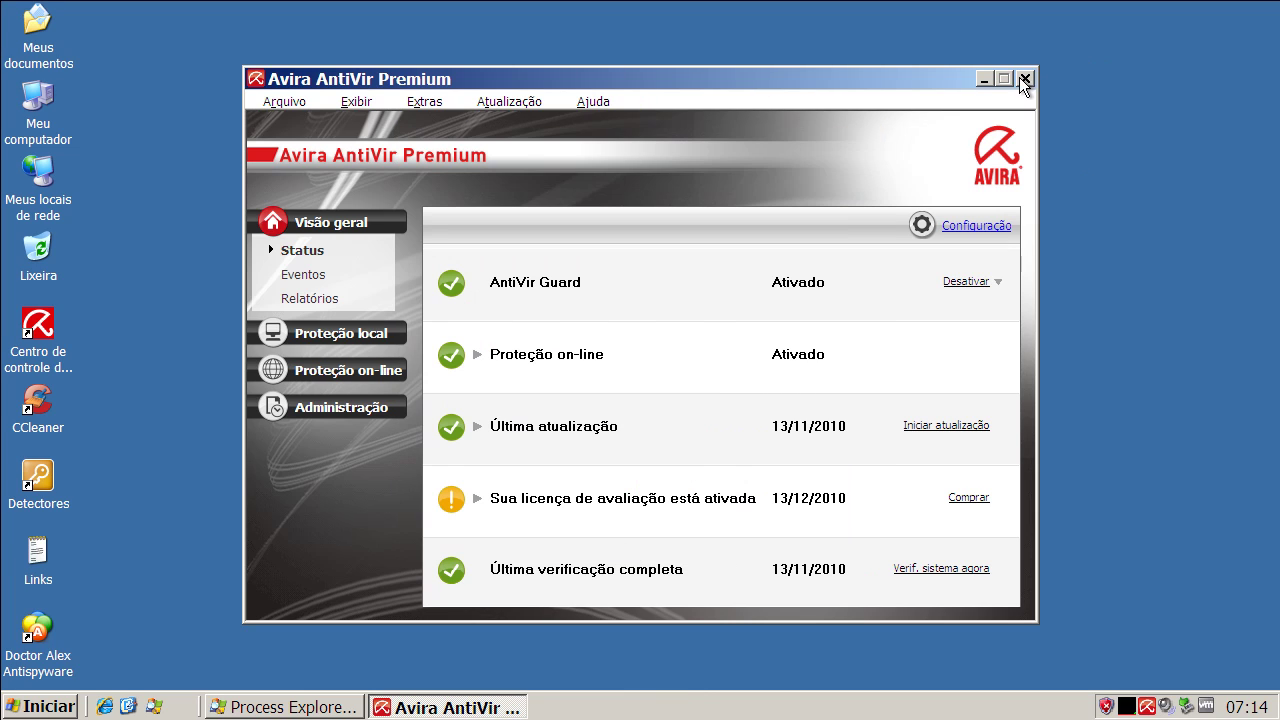
{"action": "left_click", "coordinate": [1025, 78]}
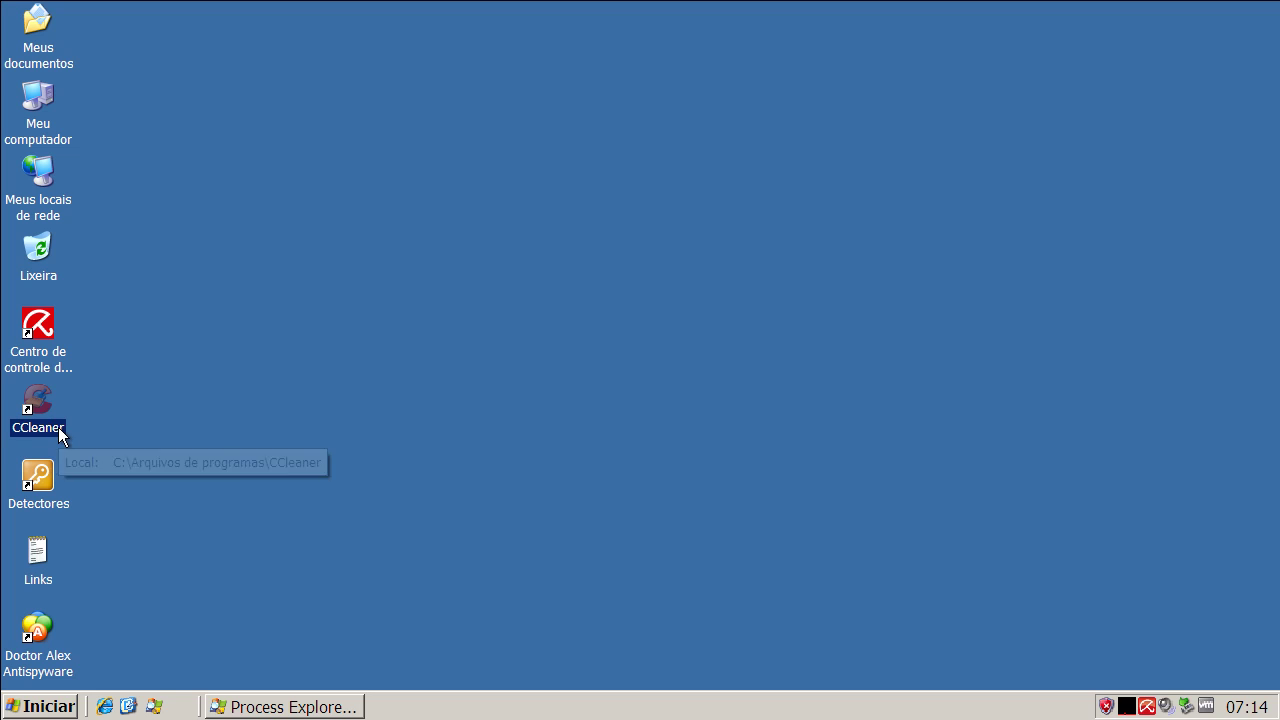
- Run a quick scan (Verificação Rápida) with Malwarebytes' Anti-Malware and display the list of infected objects
{"action": "left_click", "coordinate": [366, 432]}
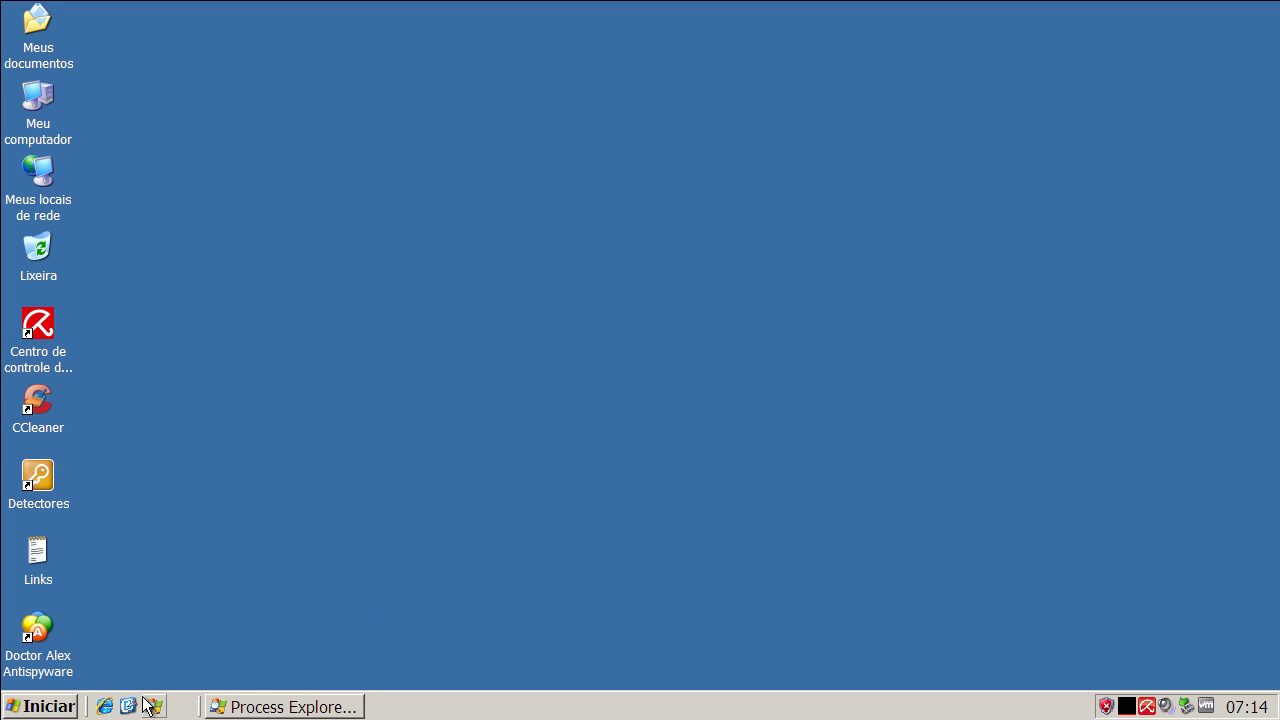
{"action": "left_click", "coordinate": [60, 706]}
{"action": "left_click", "coordinate": [138, 676]}
{"action": "left_click", "coordinate": [726, 274]}
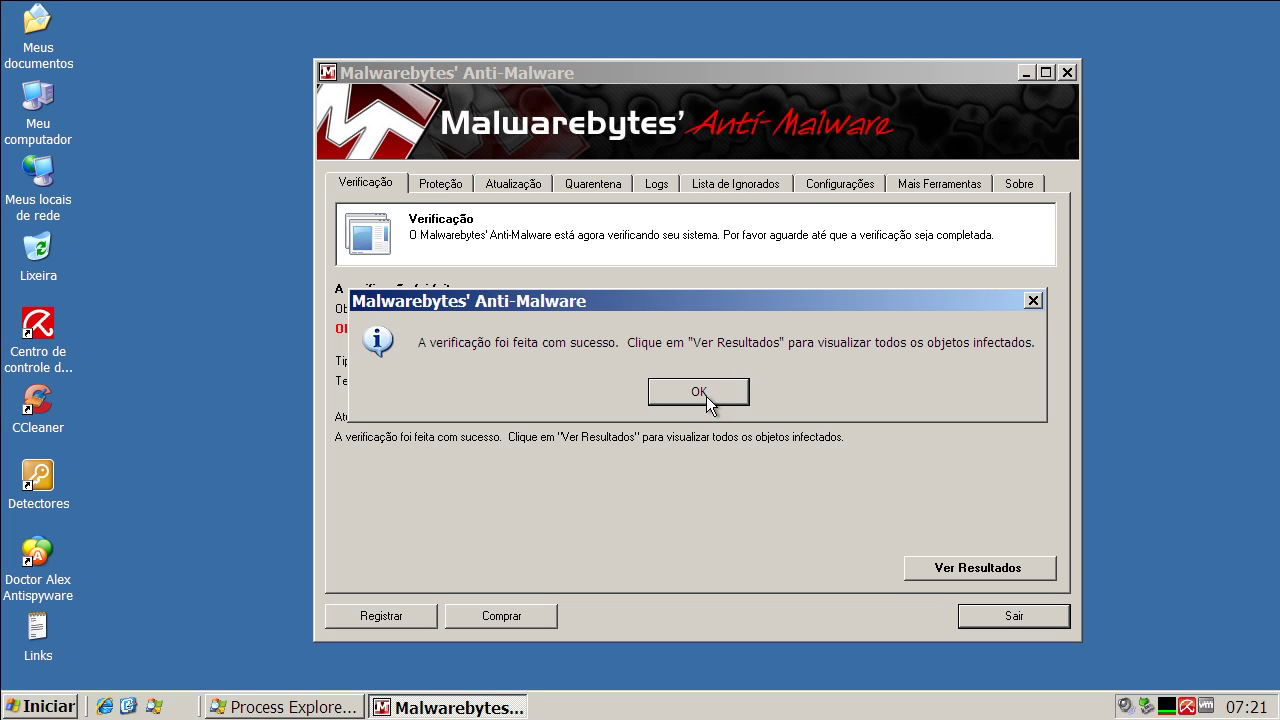
{"action": "left_click", "coordinate": [706, 396]}
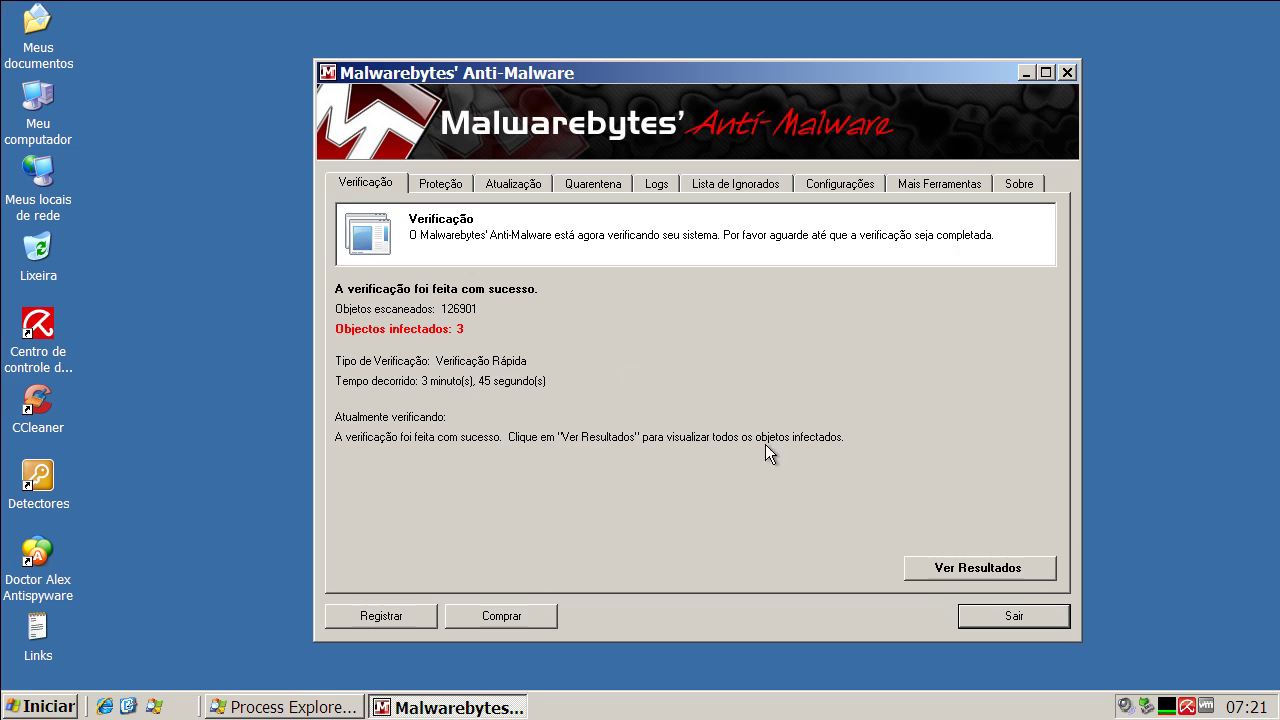
{"action": "left_click", "coordinate": [953, 568]}
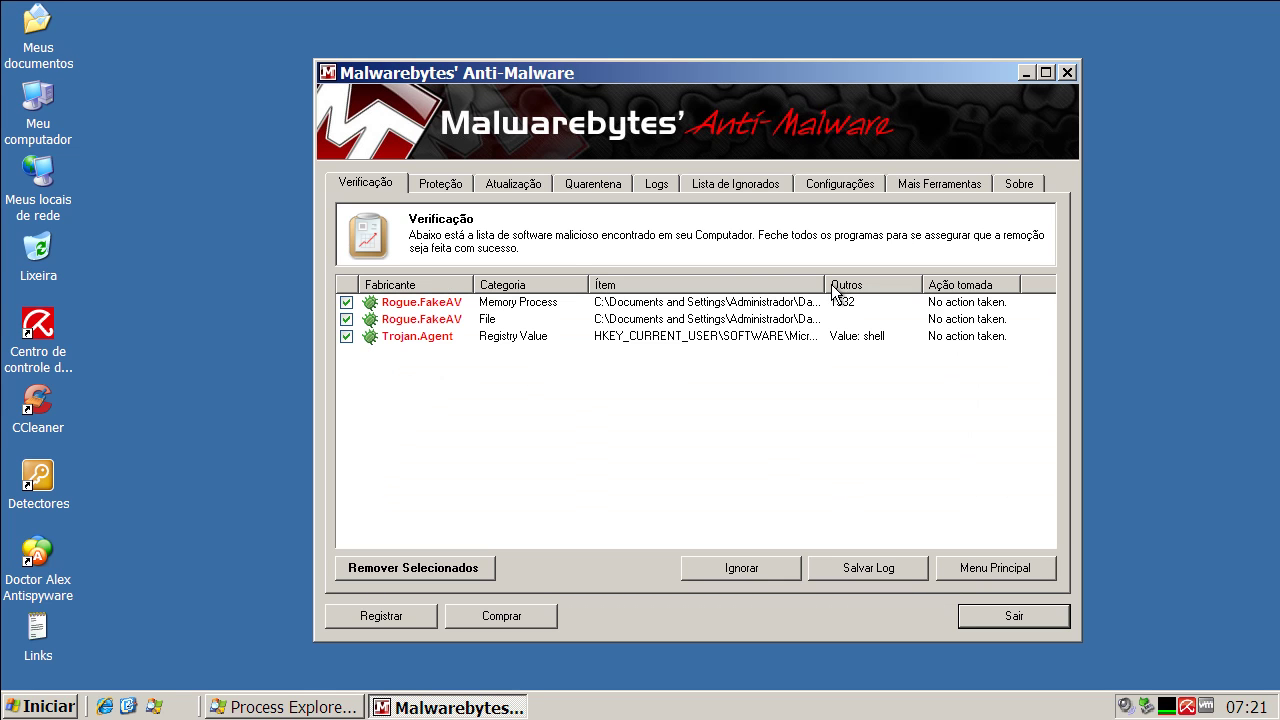
- Widen the Ítem and Fabricante columns and examine the category and path of each Rogue.FakeAV and Trojan.Agent entry
{"action": "left_click_drag", "start_coordinate": [829, 285], "coordinate": [936, 285]}
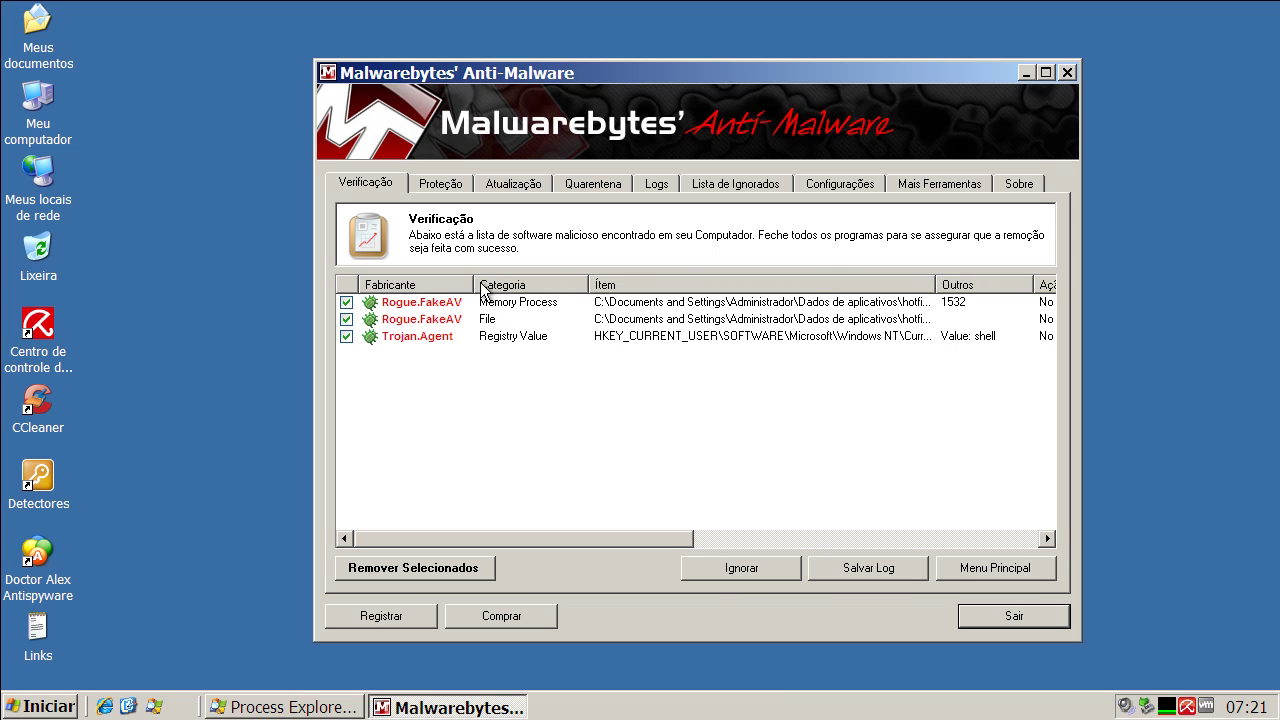
{"action": "left_click_drag", "start_coordinate": [474, 285], "coordinate": [551, 284]}
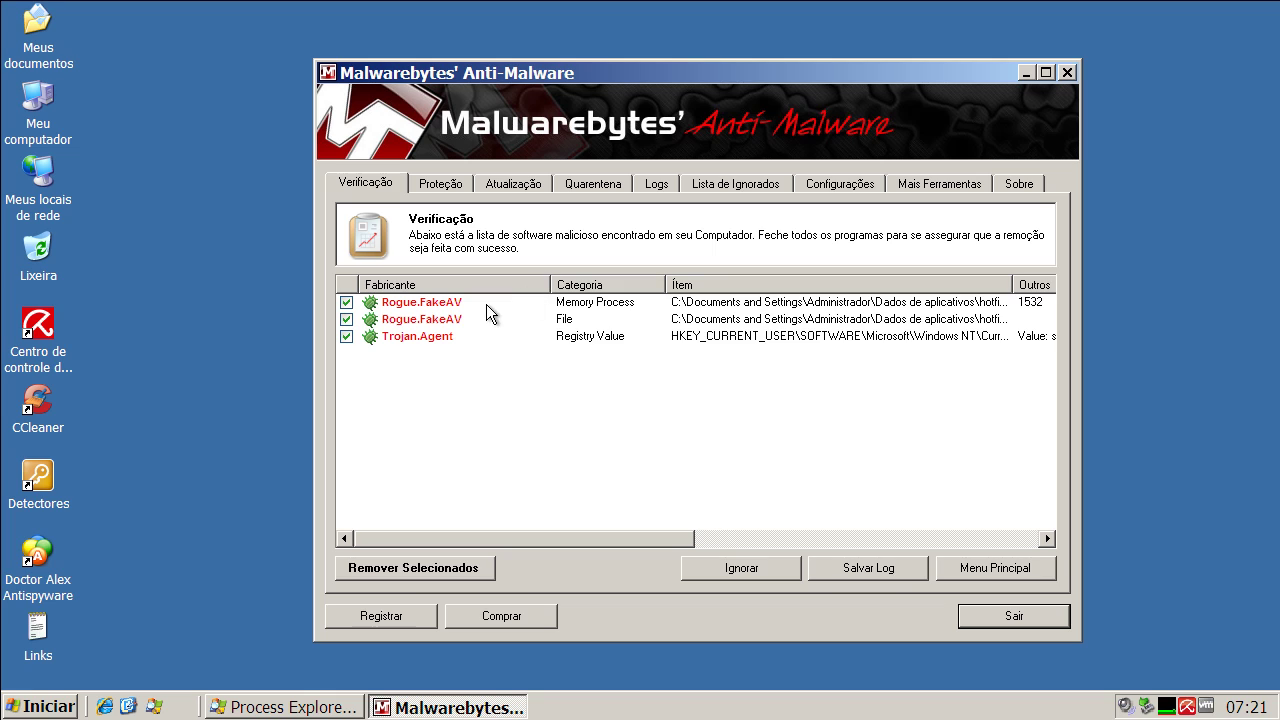
{"action": "left_click", "coordinate": [442, 309]}
{"action": "left_click", "coordinate": [443, 320]}
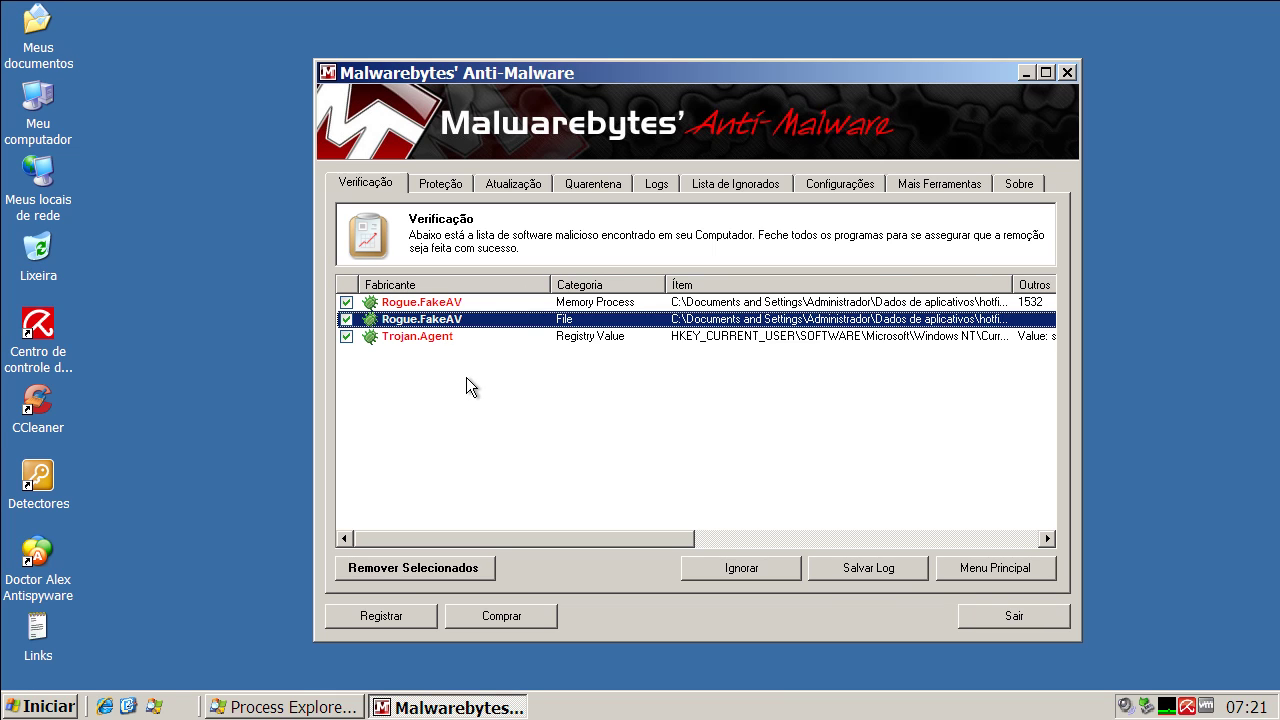
{"action": "left_click", "coordinate": [437, 303]}
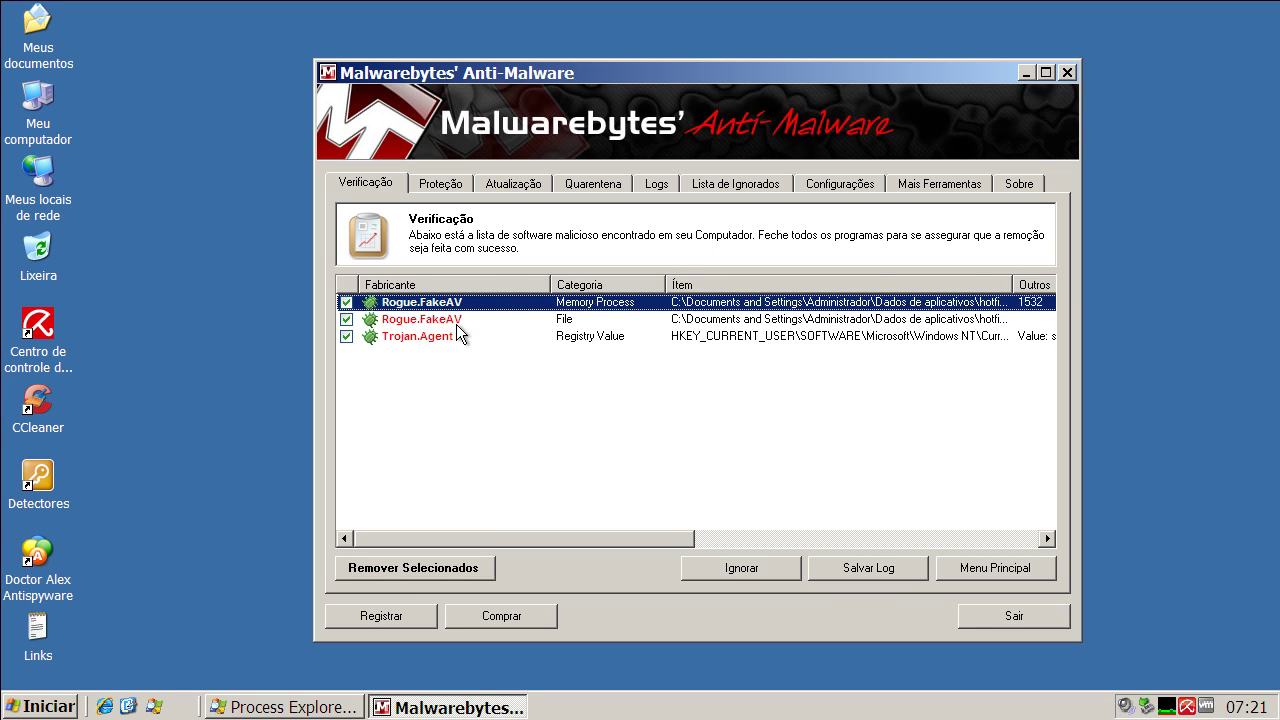
{"action": "left_click", "coordinate": [456, 320]}
{"action": "left_click", "coordinate": [447, 337]}
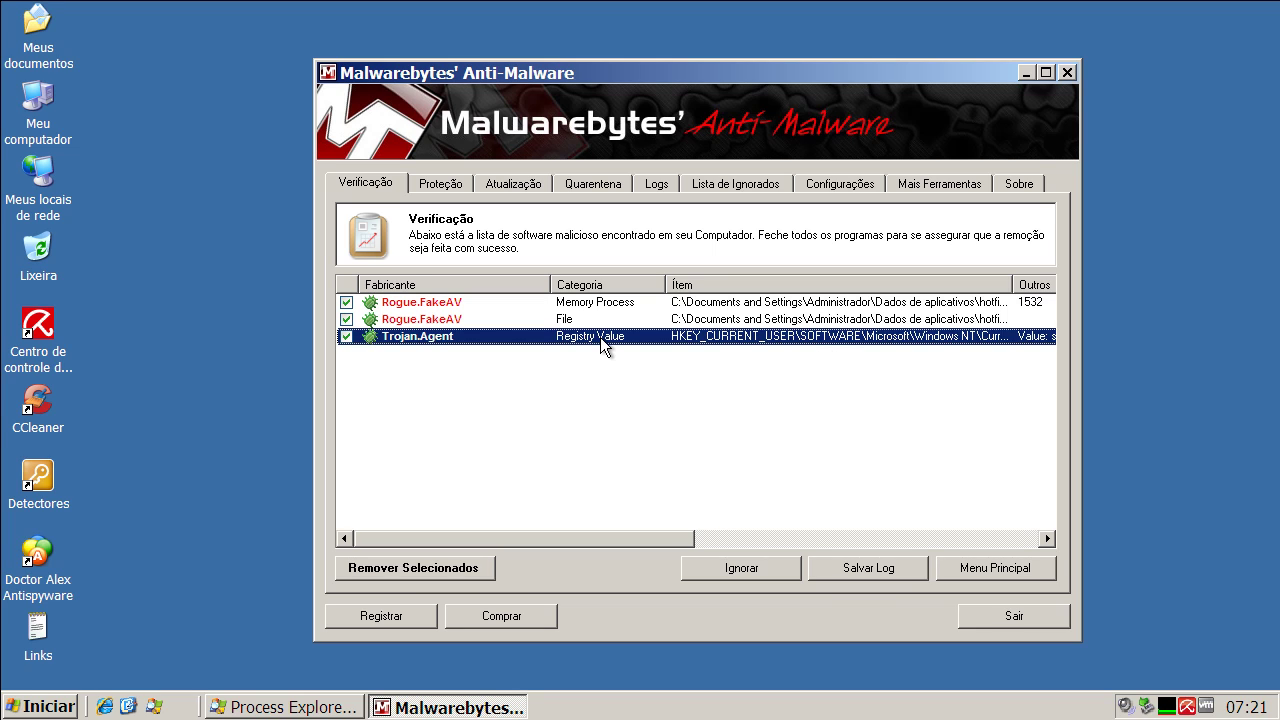
{"action": "left_click", "coordinate": [589, 305]}
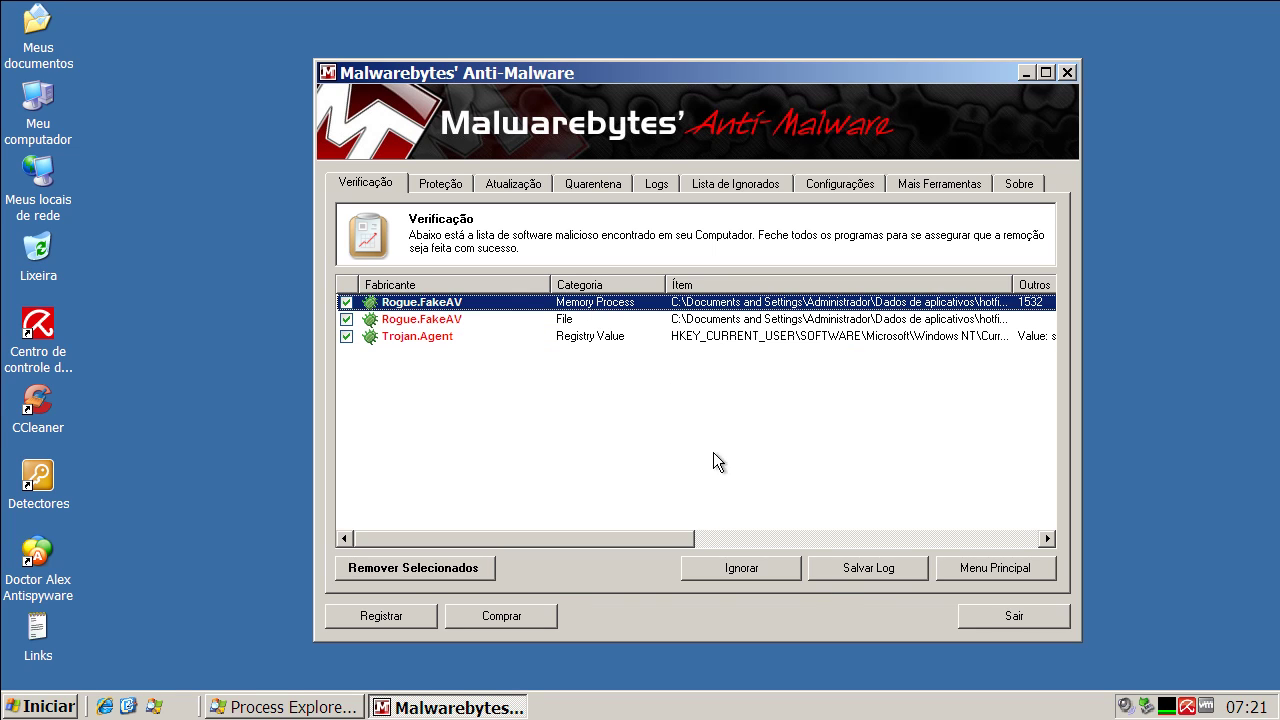
- Remove the selected Malwarebytes detections, close the Notepad log and agree to restart the computer to complete the removal
{"action": "left_click", "coordinate": [457, 572]}
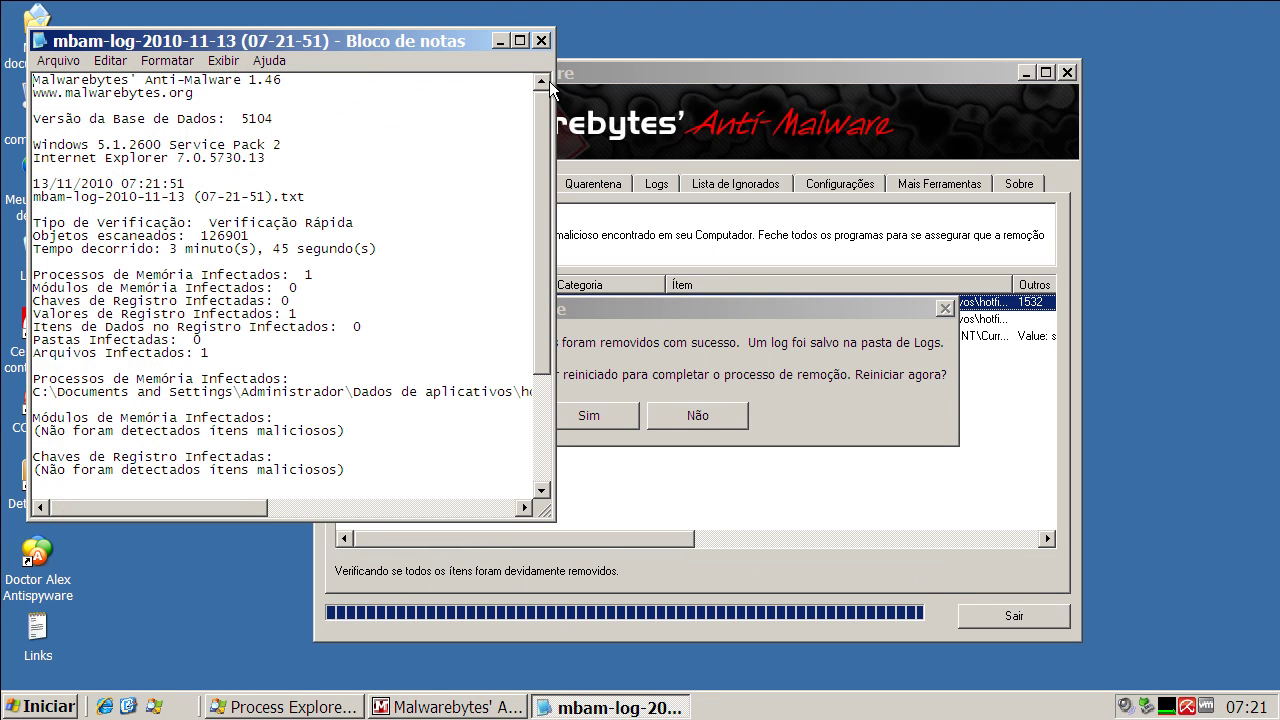
{"action": "left_click", "coordinate": [541, 41]}
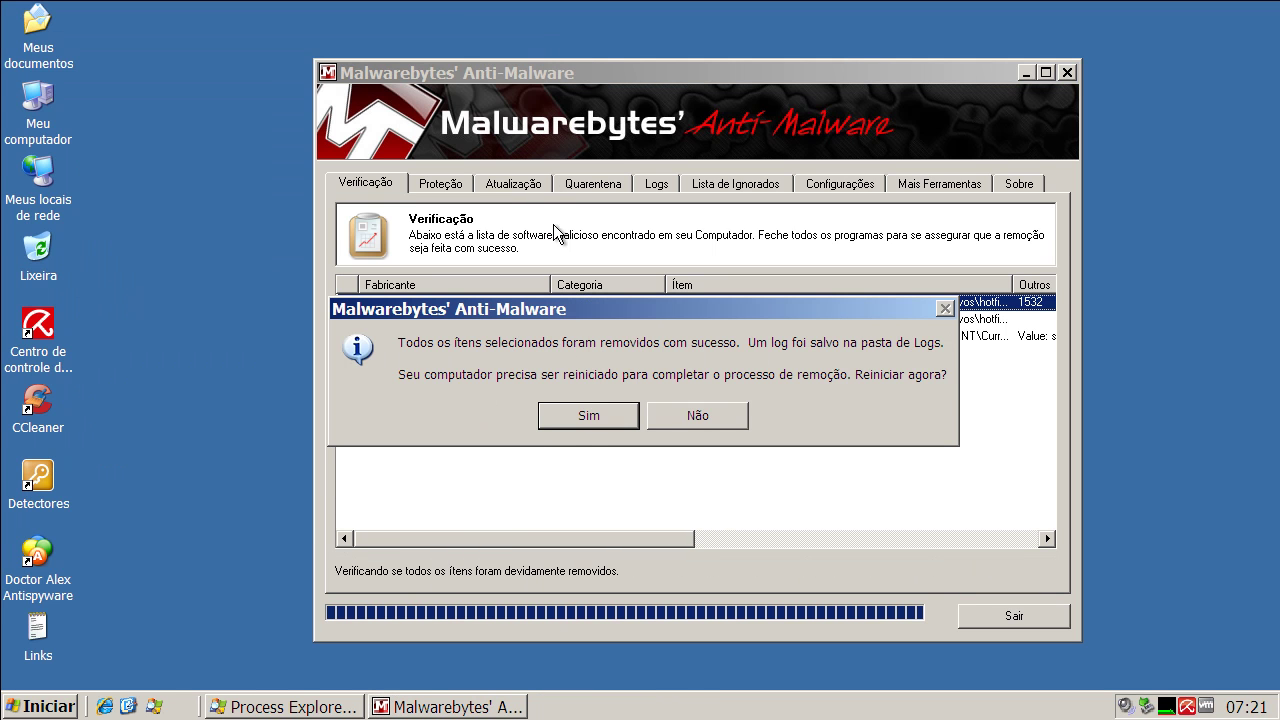
{"action": "left_click", "coordinate": [585, 420]}
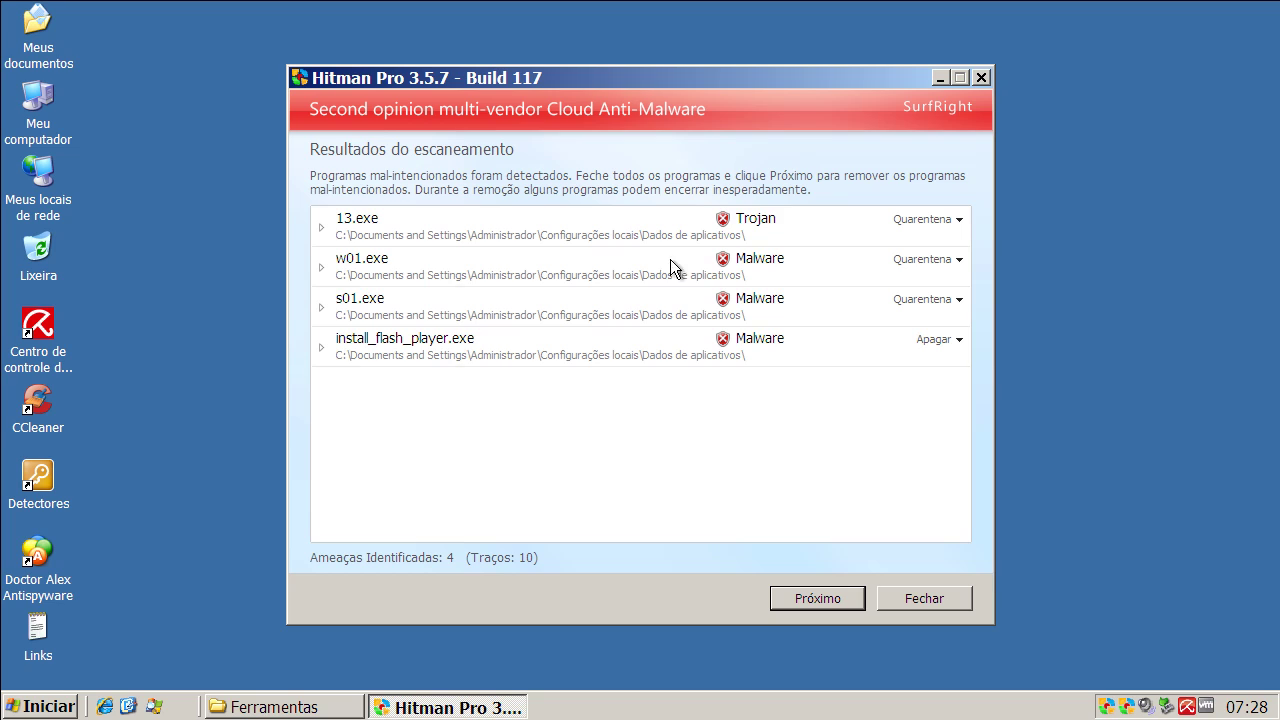
- Review 13.exe, w01.exe, s01.exe and install_flash_player.exe in the Hitman Pro scan results, and close Hitman Pro without removing them
{"action": "left_click", "coordinate": [664, 228]}
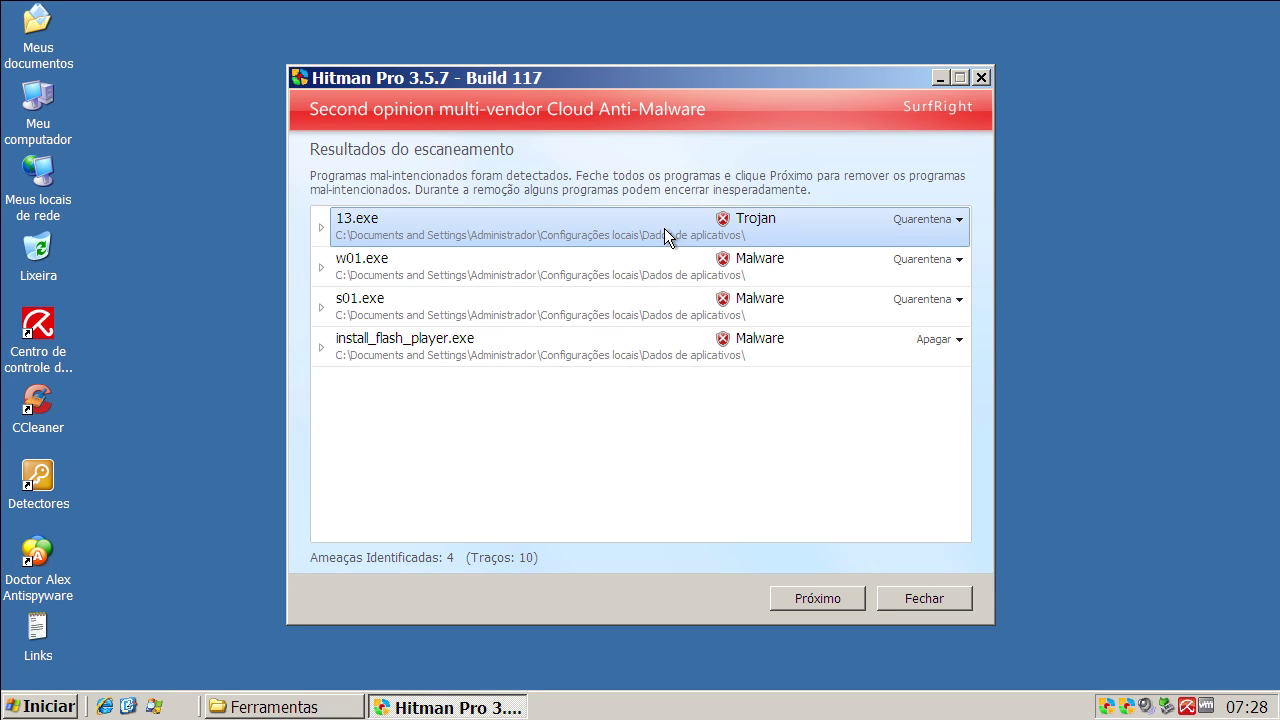
{"action": "left_click", "coordinate": [626, 267]}
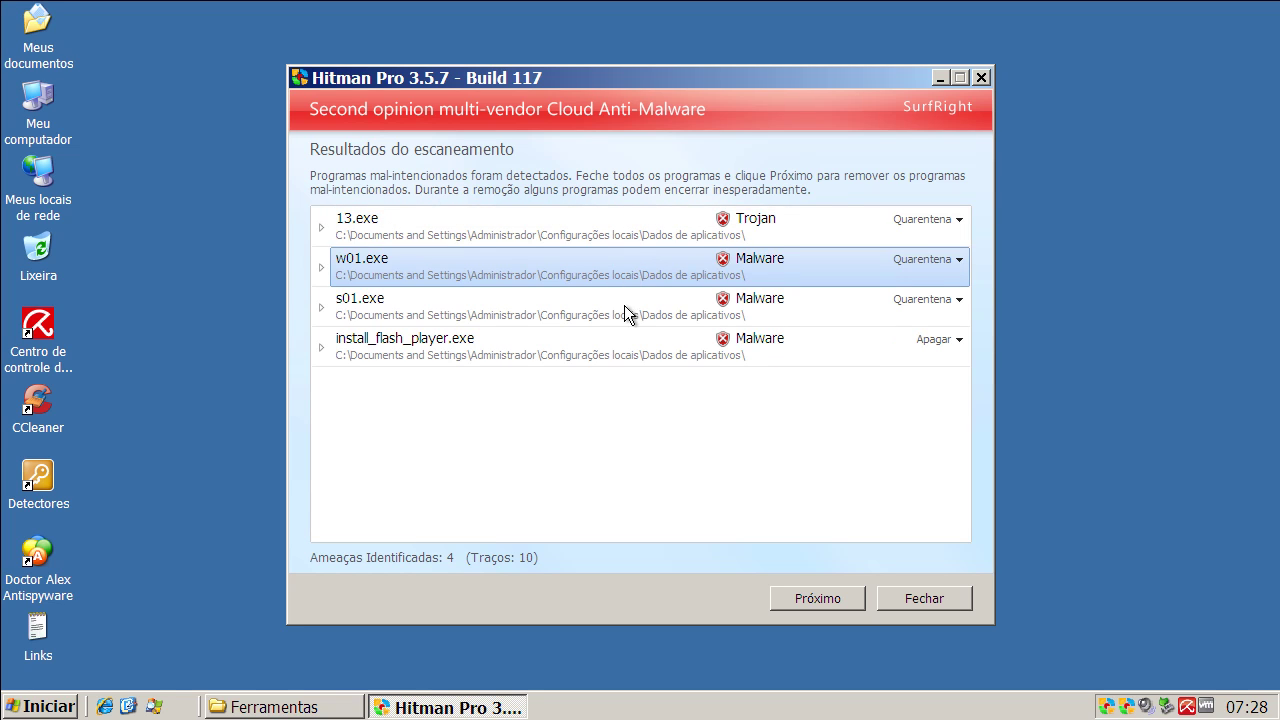
{"action": "left_click", "coordinate": [622, 314]}
{"action": "left_click", "coordinate": [615, 348]}
{"action": "left_click", "coordinate": [625, 313]}
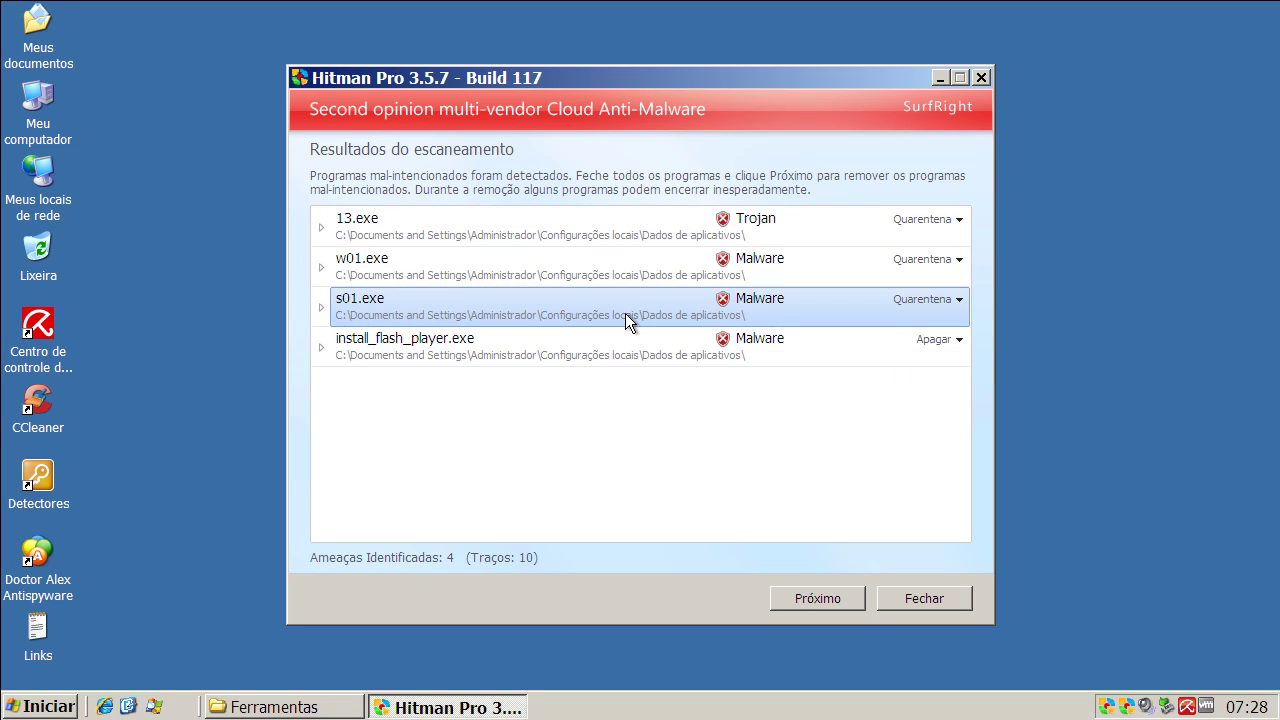
{"action": "left_click", "coordinate": [626, 282]}
{"action": "left_click", "coordinate": [625, 231]}
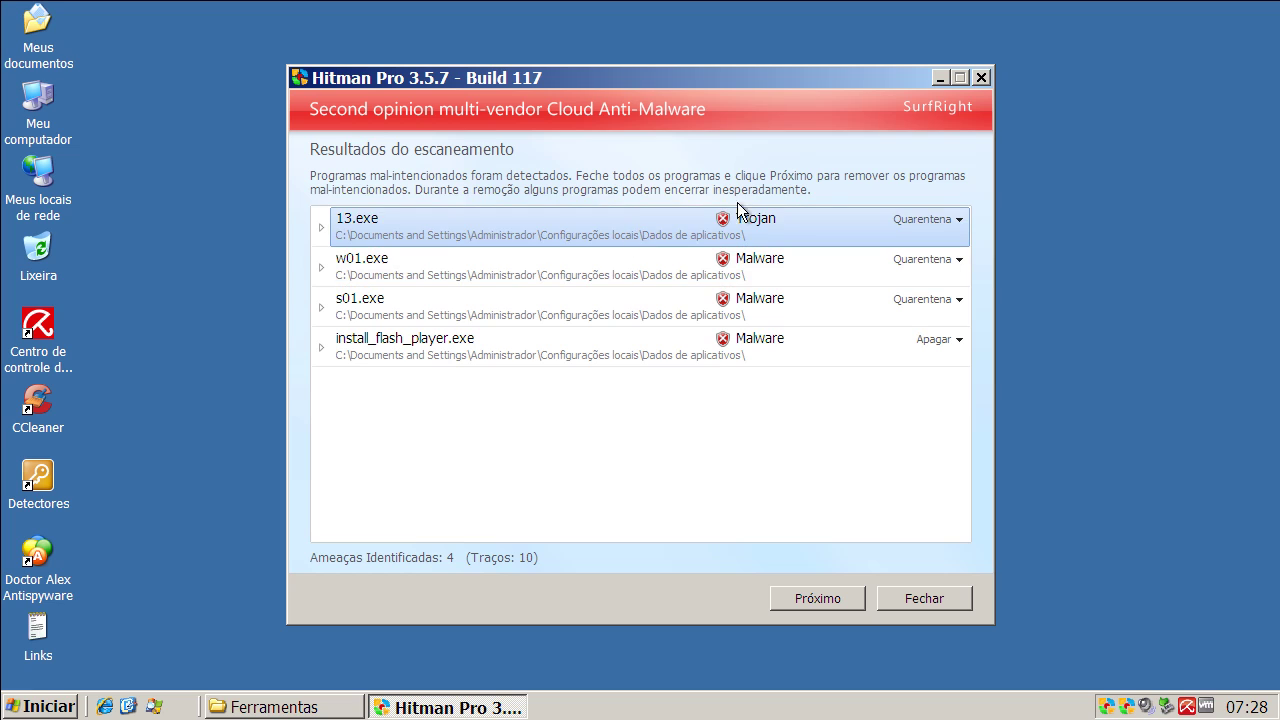
{"action": "left_click", "coordinate": [981, 77]}
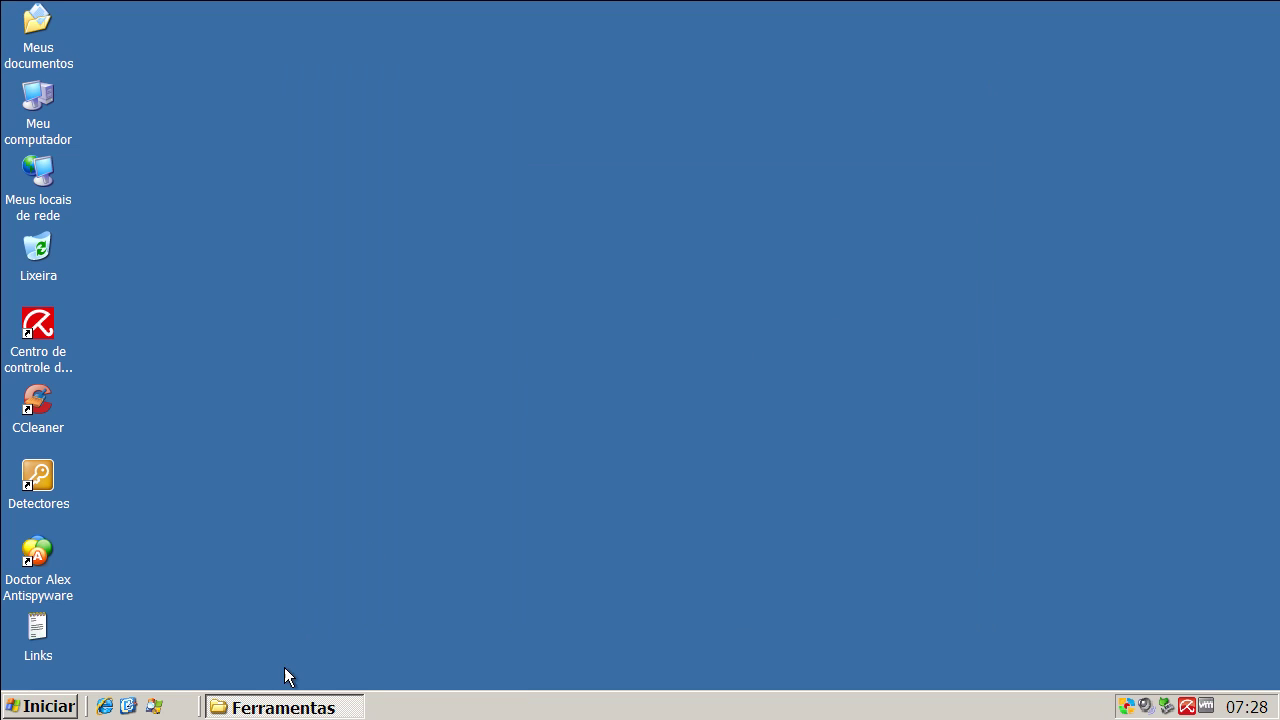
- Scan the system with SUPERAntiSpyware and Norton Power Eraser from the Ferramentas folder, and close SUPERAntiSpyware once its scan is complete
{"action": "left_click", "coordinate": [290, 707]}
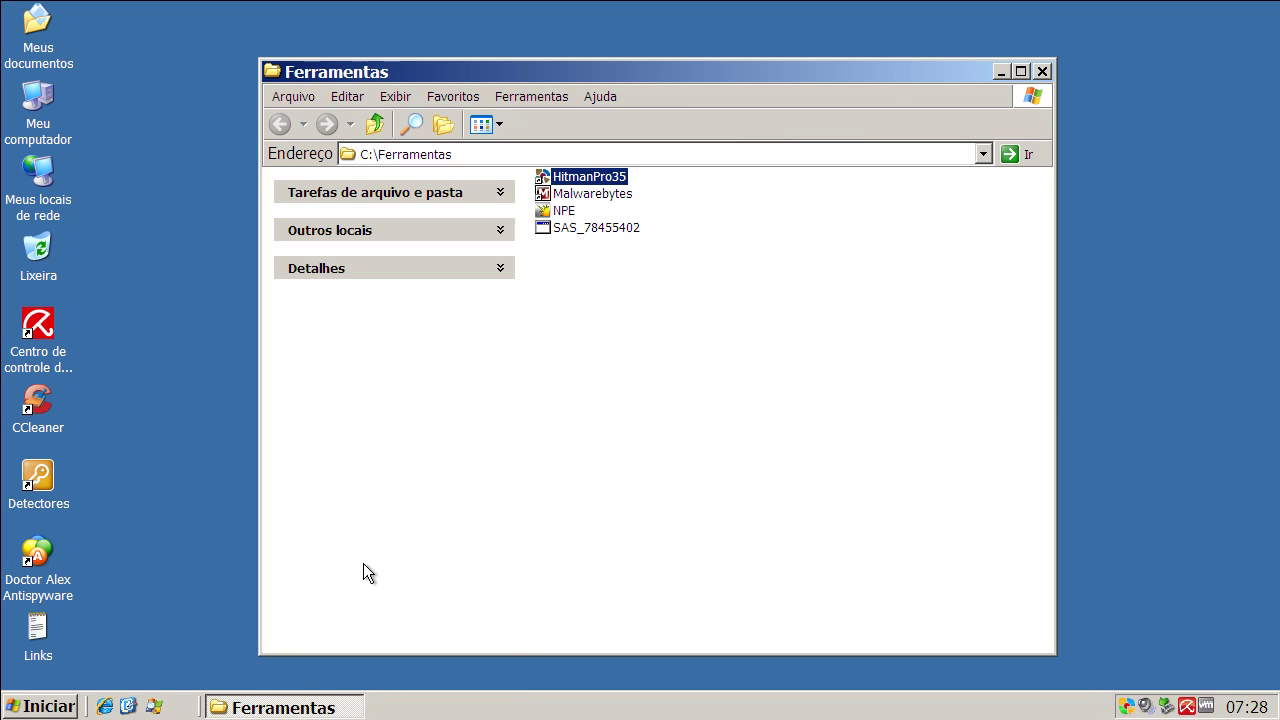
{"action": "left_click", "coordinate": [580, 214]}
{"action": "left_click", "coordinate": [596, 230]}
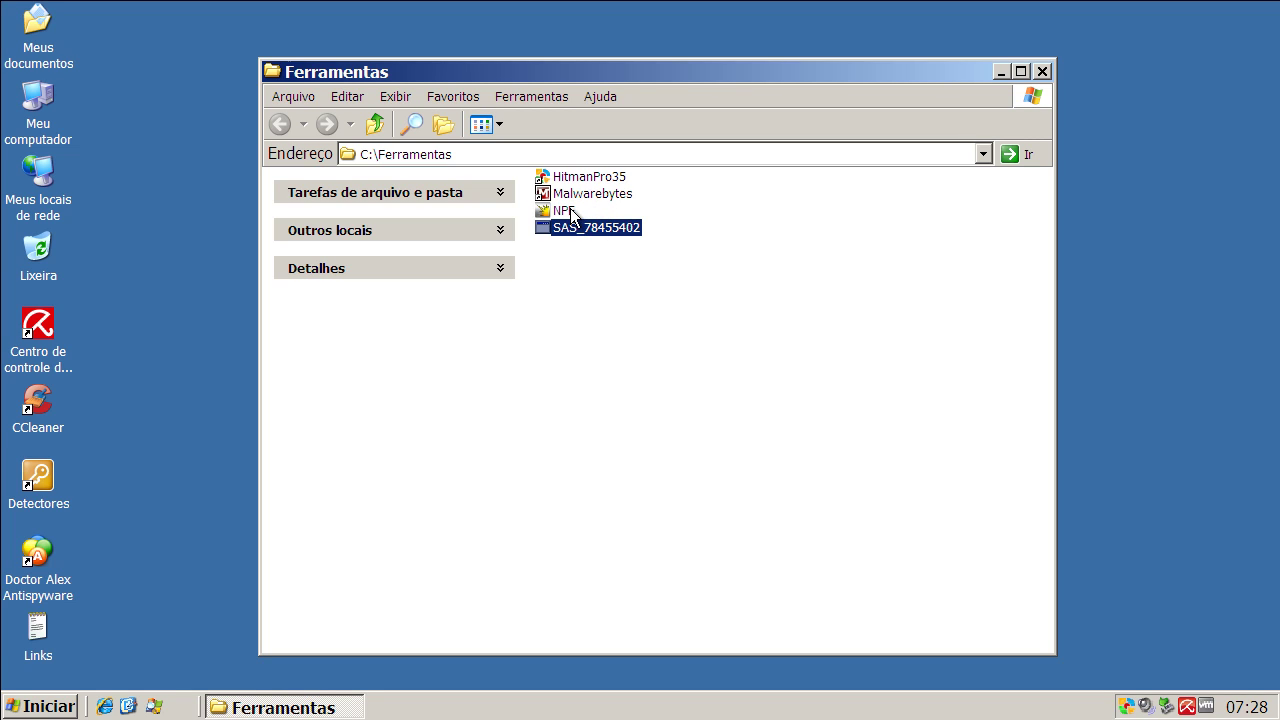
{"action": "left_click", "coordinate": [572, 227]}
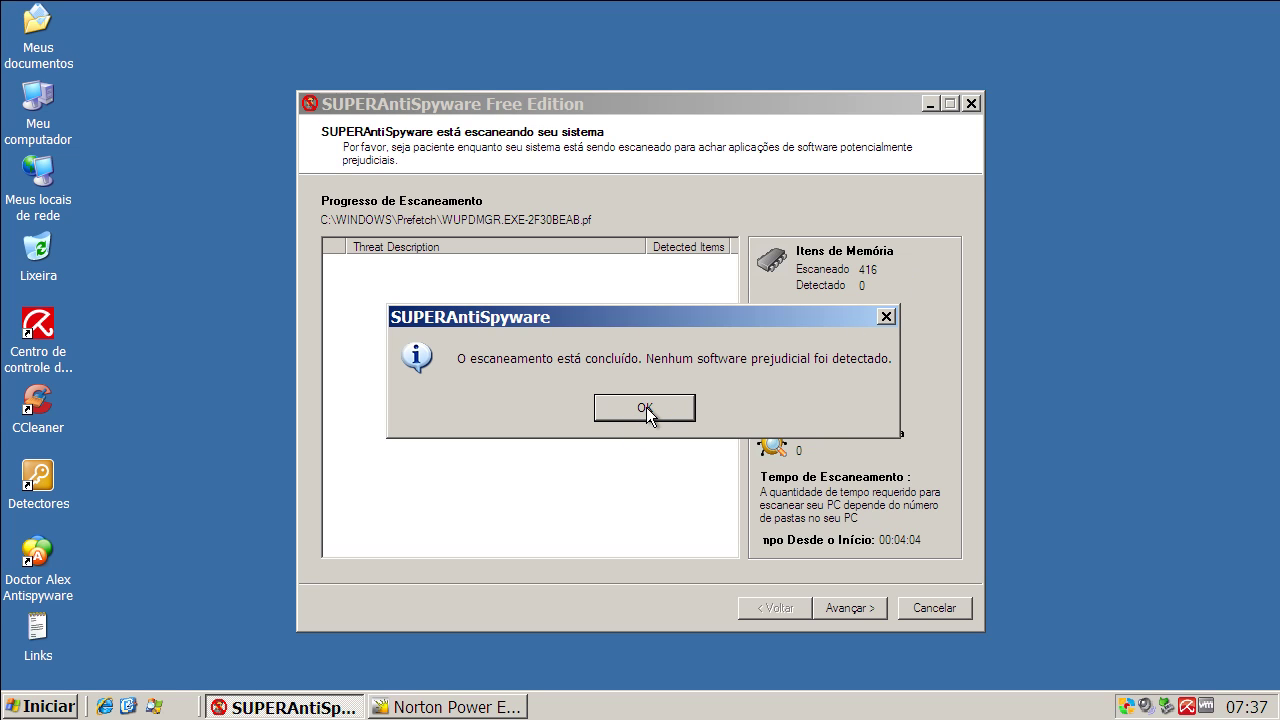
{"action": "left_click", "coordinate": [646, 407]}
{"action": "left_click", "coordinate": [934, 607]}
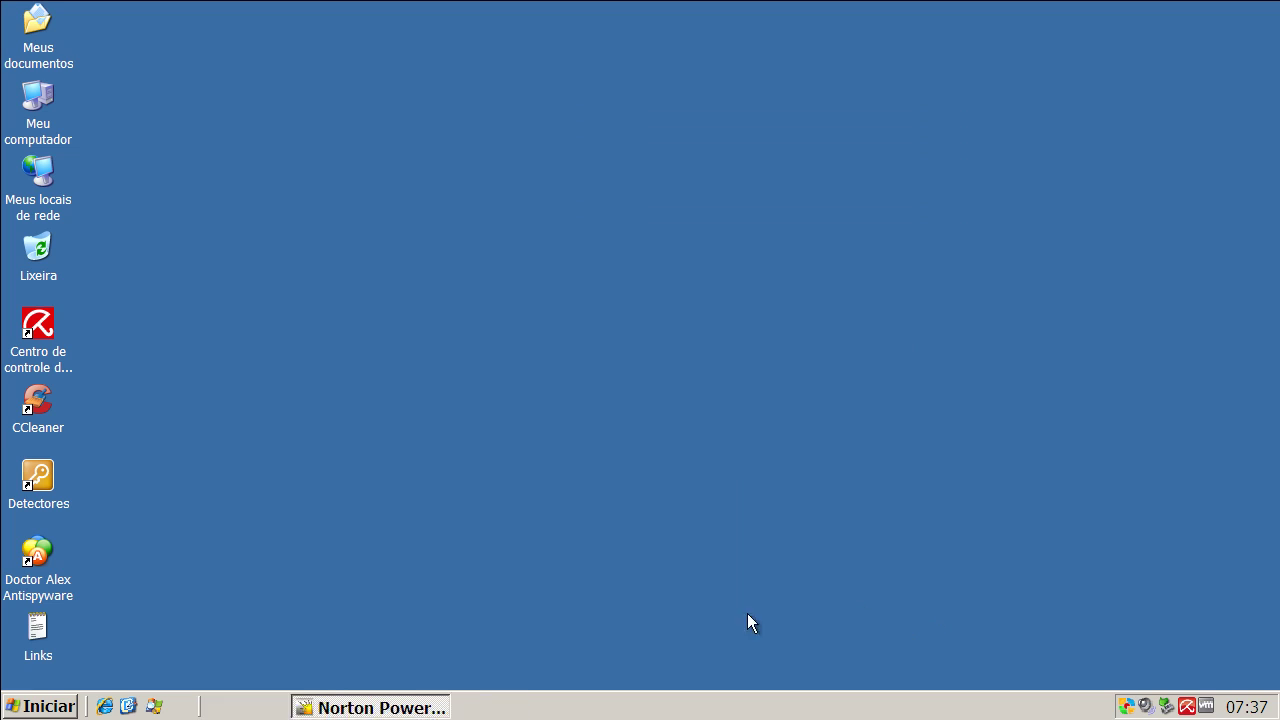
- Examine the detected and suspicious files listed by Norton Power Eraser, and close it without fixing anything
{"action": "left_click", "coordinate": [362, 708]}
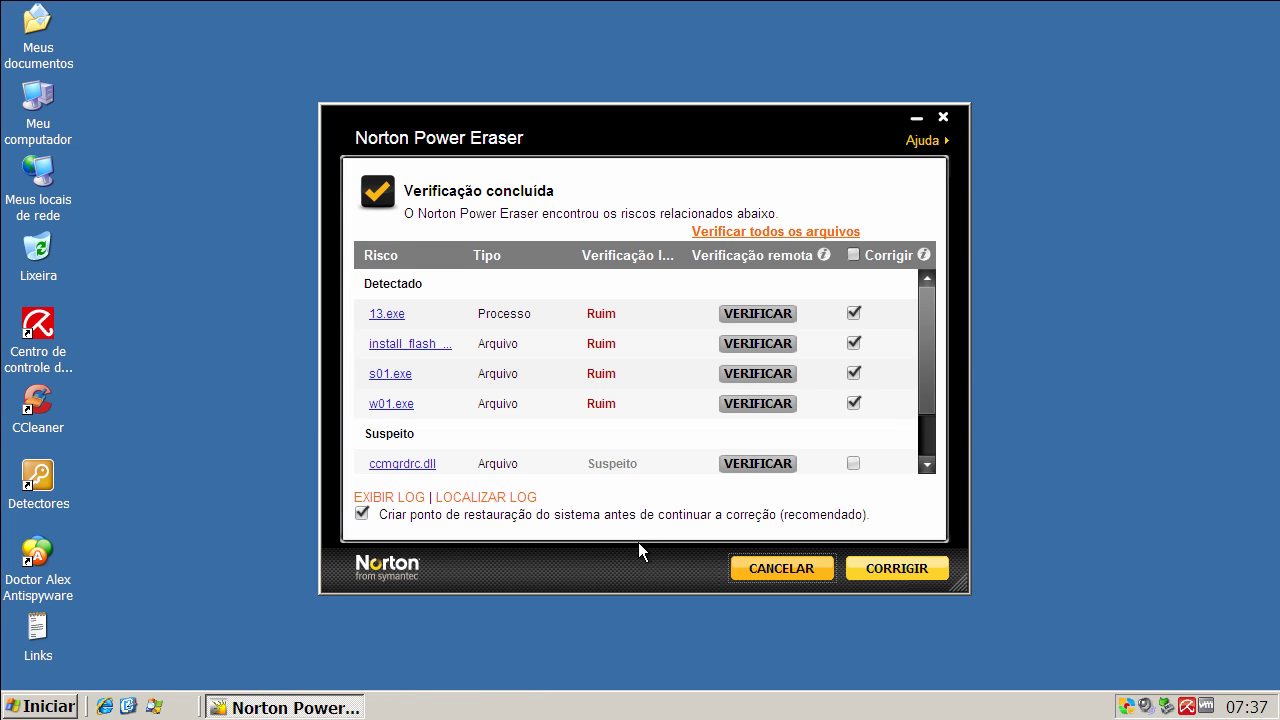
{"action": "mouse_move", "coordinate": [934, 321]}
{"action": "left_mouse_down"}
{"action": "mouse_move", "coordinate": [934, 375]}
{"action": "mouse_move", "coordinate": [938, 302]}
{"action": "mouse_move", "coordinate": [938, 362]}
{"action": "mouse_move", "coordinate": [934, 318]}
{"action": "left_mouse_up"}
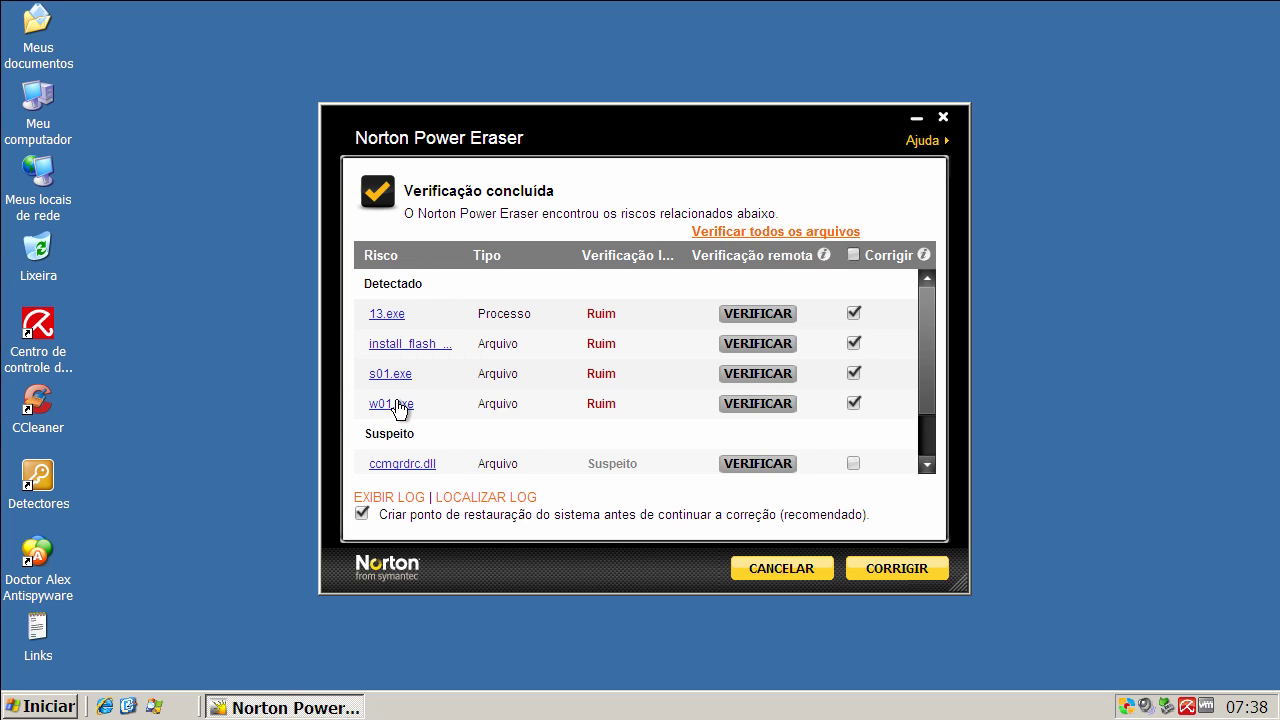
{"action": "left_click_drag", "start_coordinate": [930, 338], "coordinate": [932, 383]}
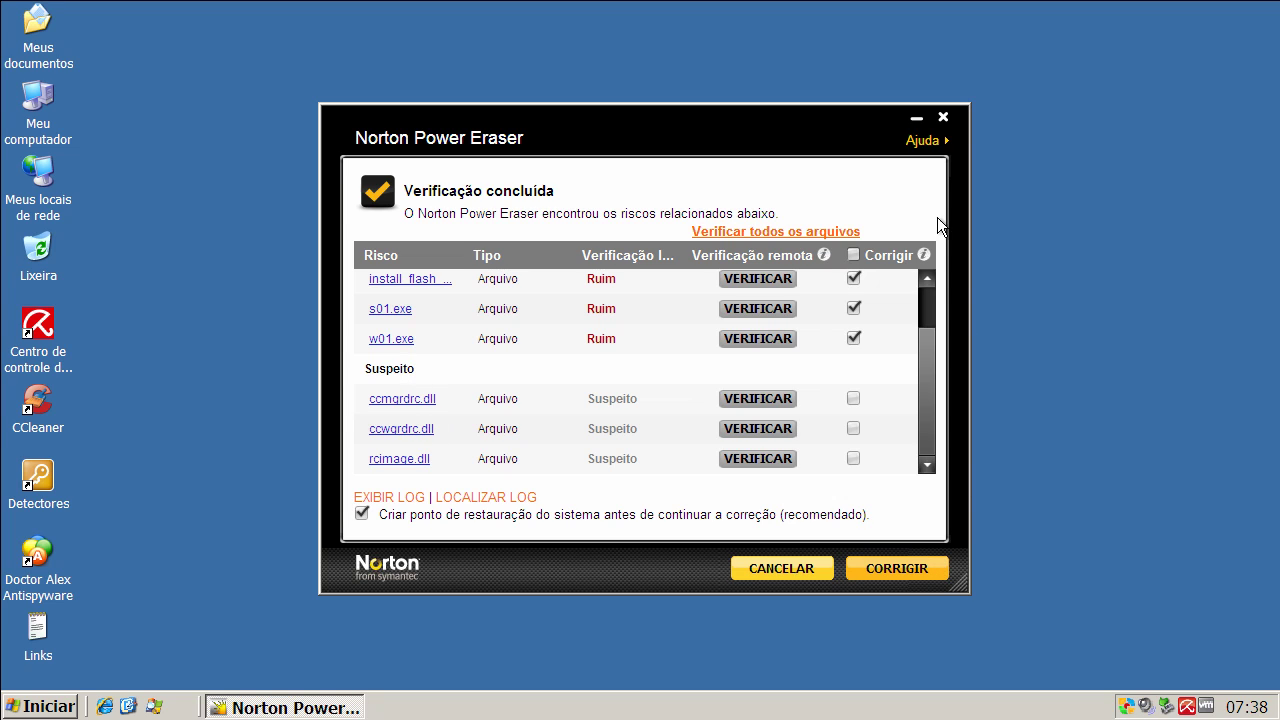
{"action": "left_click", "coordinate": [942, 118]}
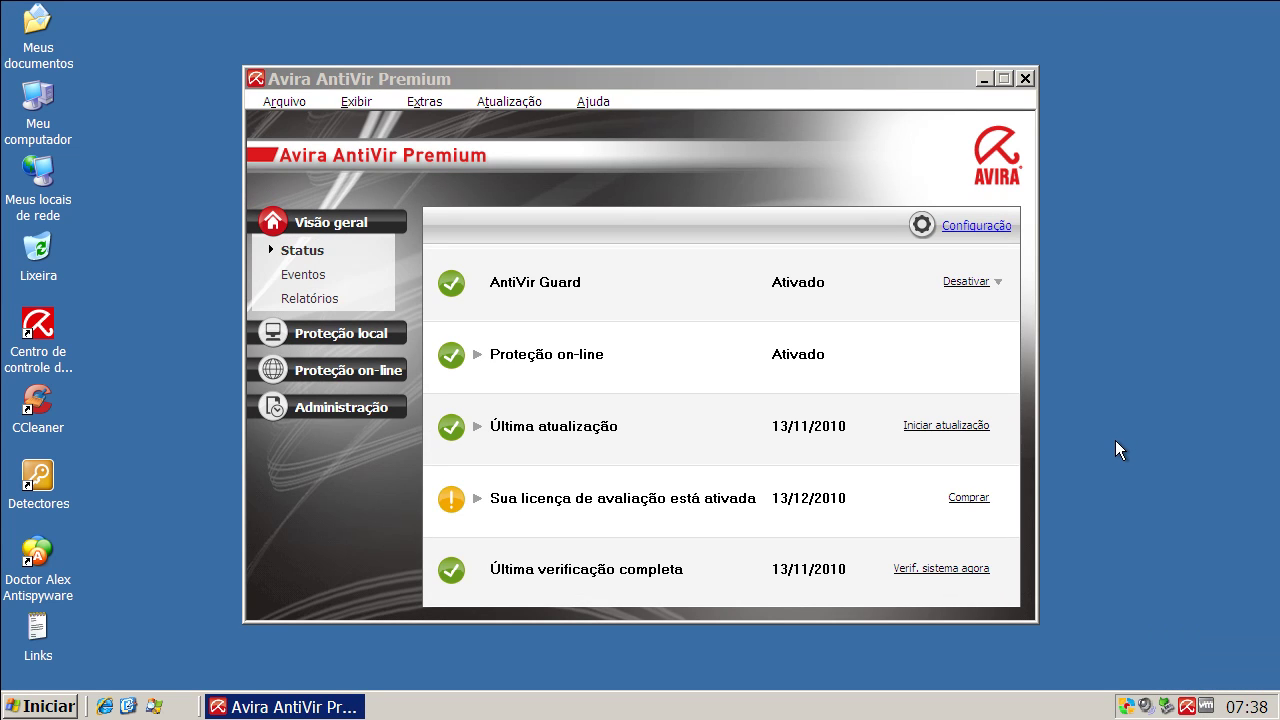
{"action": "left_click", "coordinate": [661, 75]}
{"action": "left_click_drag", "start_coordinate": [661, 73], "coordinate": [664, 64]}
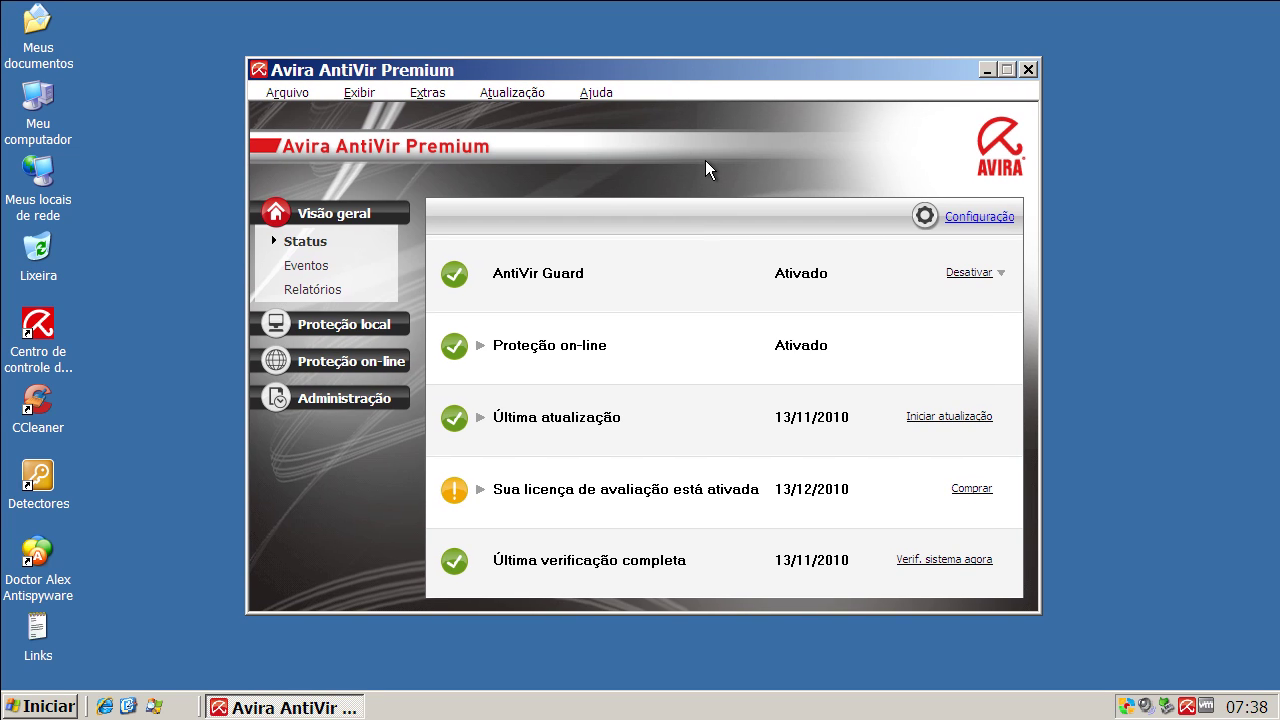